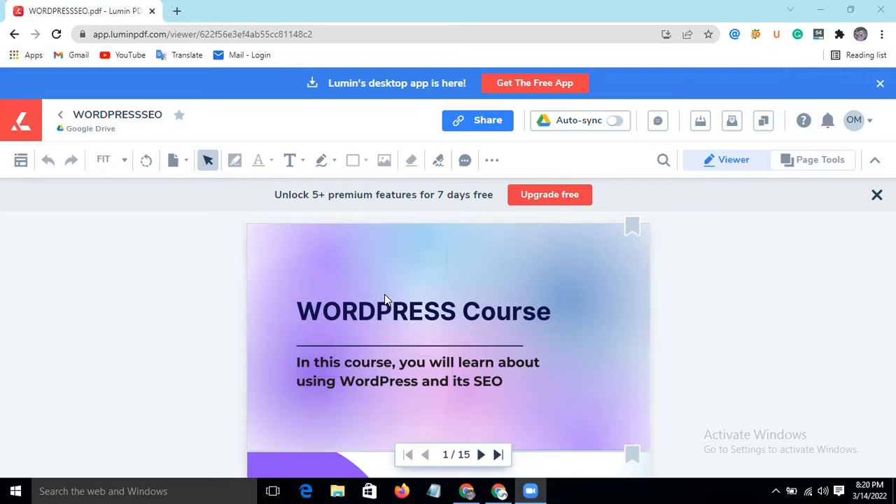
Step: Bring the Chrome window forward to show WORDPRESSSEO.pdf at its WORDPRESS Course title page
click(225, 65)
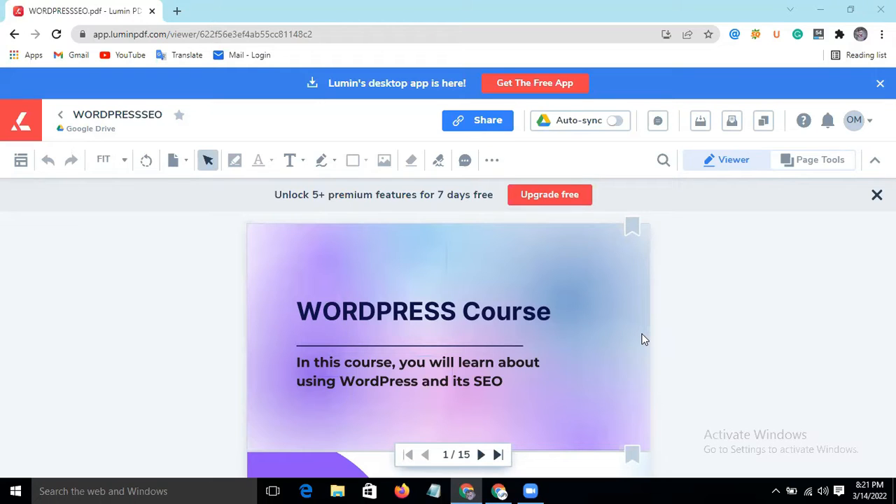
Step: Scroll the course slides to pages 2 and 3, covering Hostinger hosting and hPanel
scroll(523, 357, down, 3)
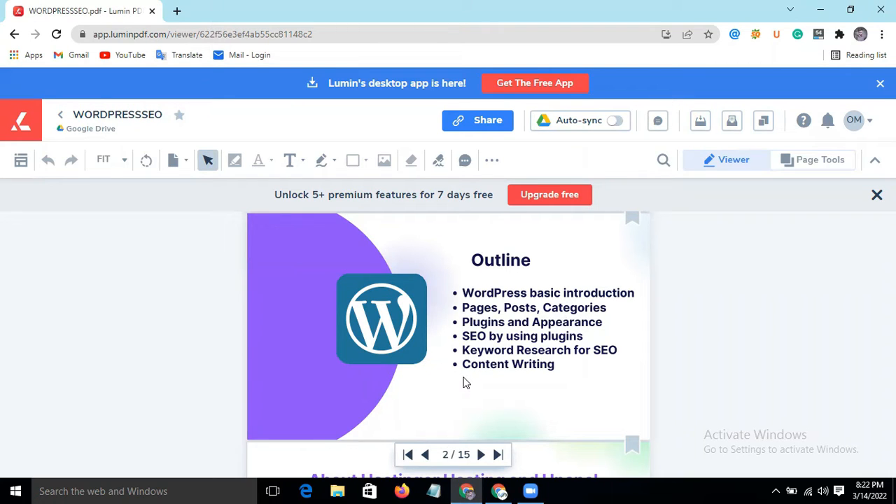
scroll(354, 318, down, 3)
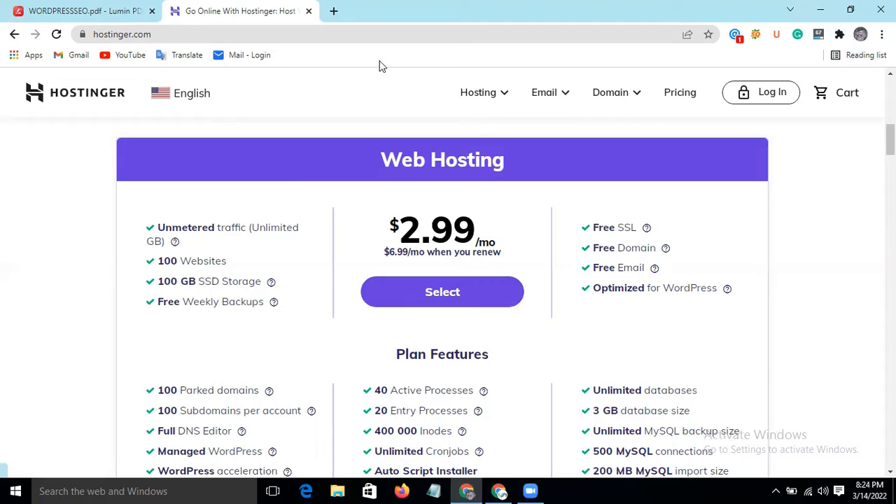
Step: Advance the slides to the SSL page and select the end of the Hostinger web address
click(91, 11)
click(481, 453)
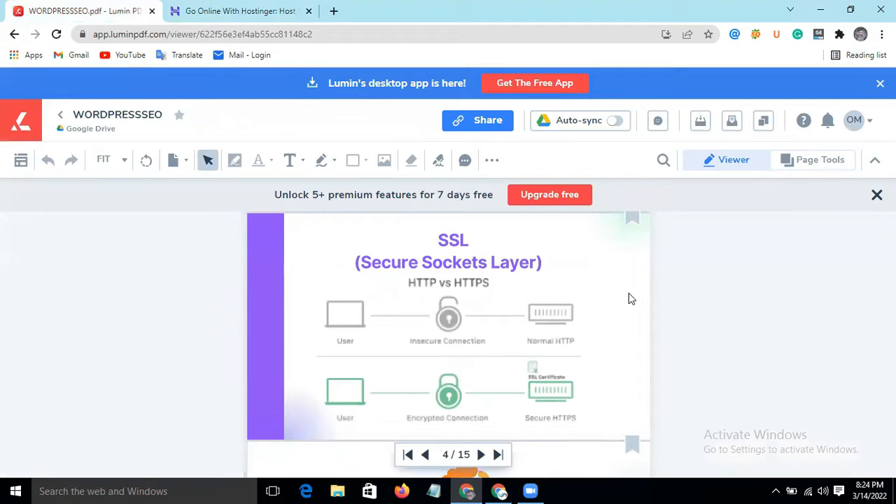
click(239, 11)
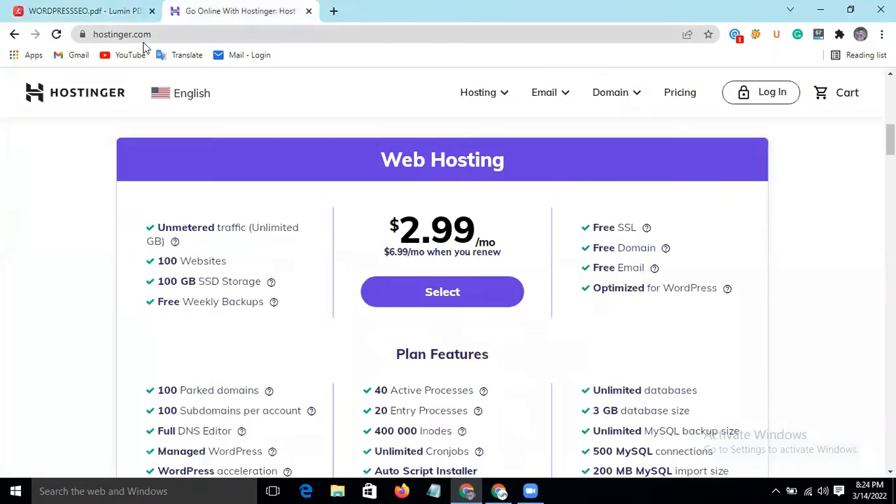
double_click(152, 35)
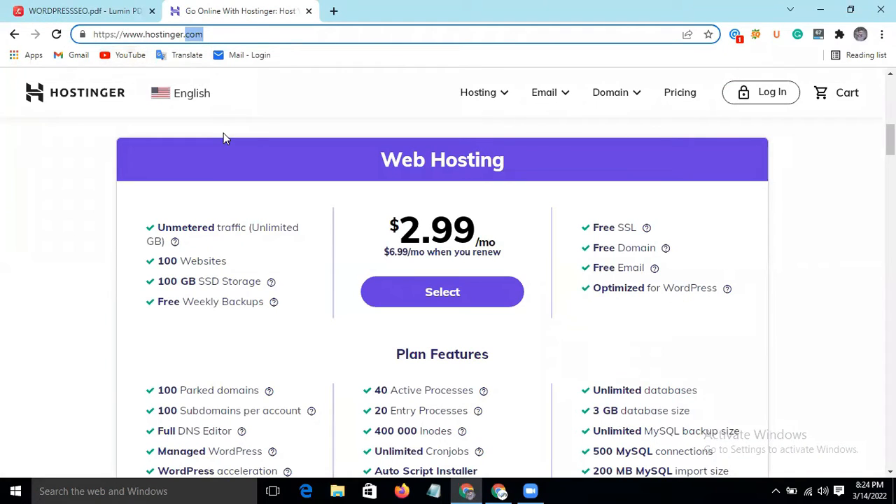
click(83, 11)
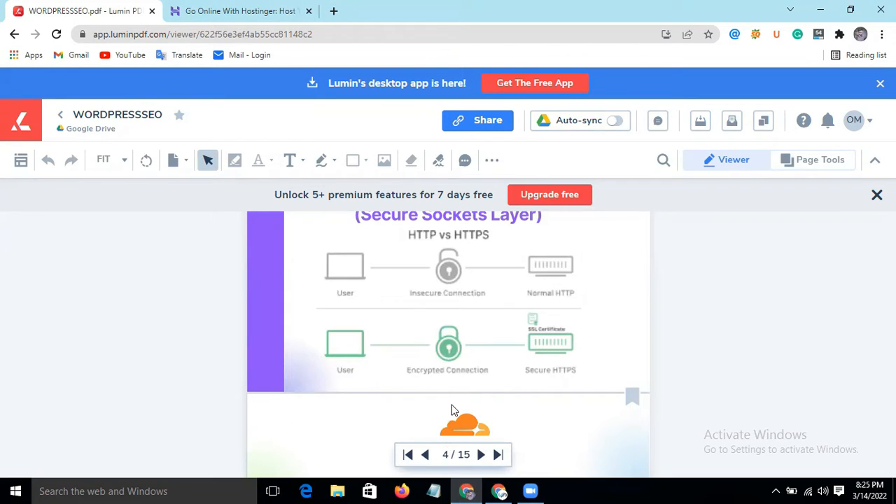
Step: Scroll the Hostinger Web Hosting plan features such as Free SSL, then return to the Cloudflare slide
key(ctrl+Tab)
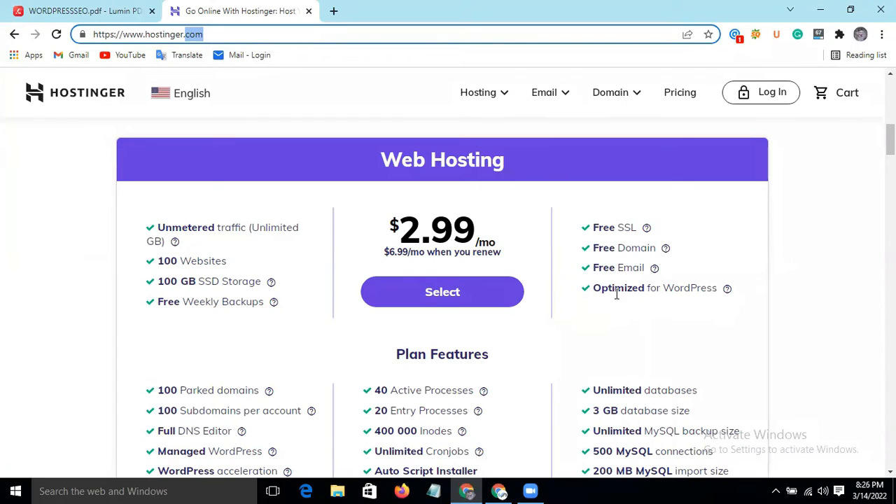
scroll(276, 255, down, 3)
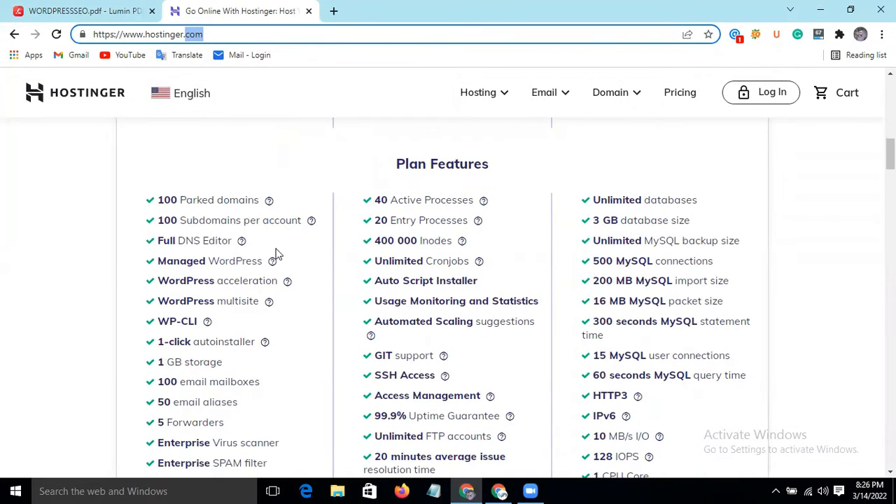
scroll(443, 296, down, 1)
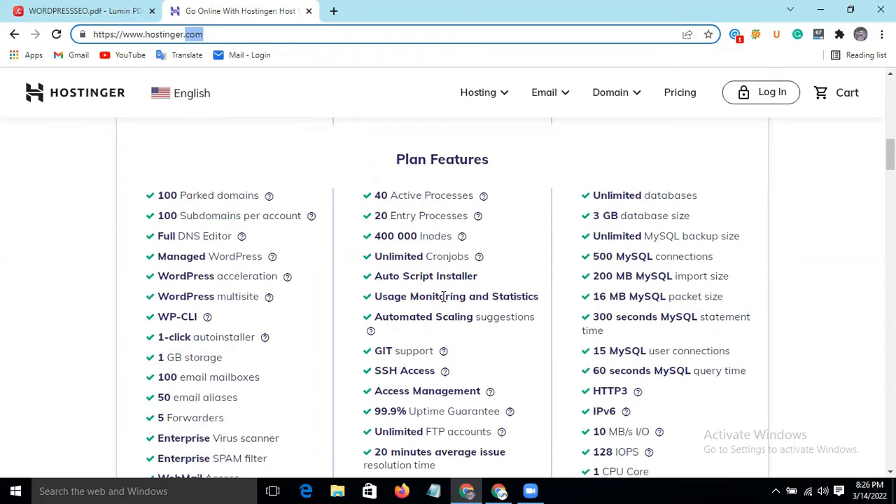
scroll(442, 296, down, 3)
scroll(442, 297, up, 3)
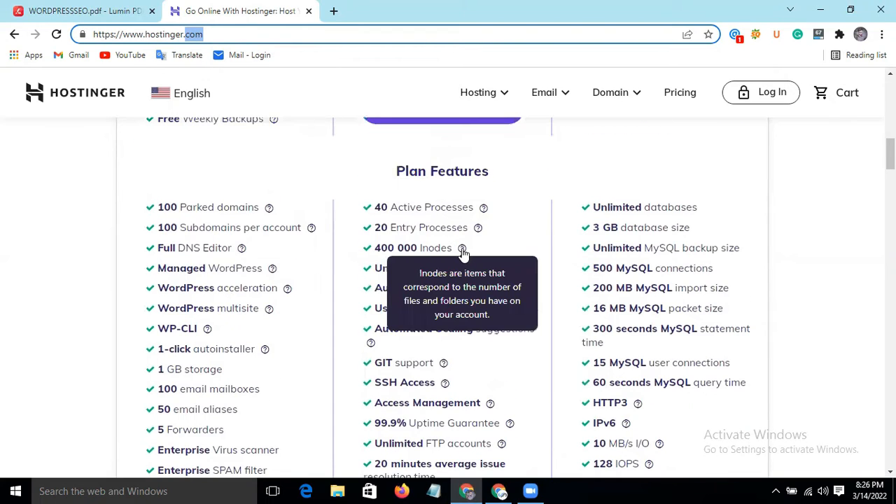
scroll(306, 281, up, 3)
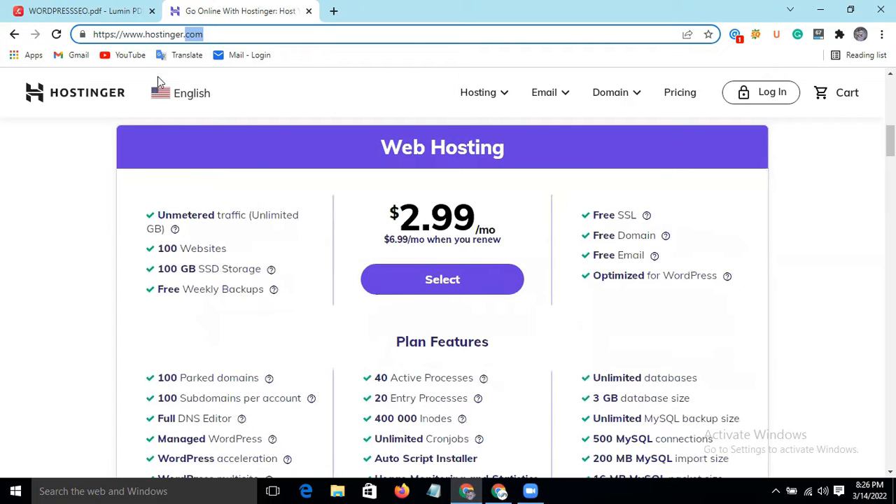
click(78, 7)
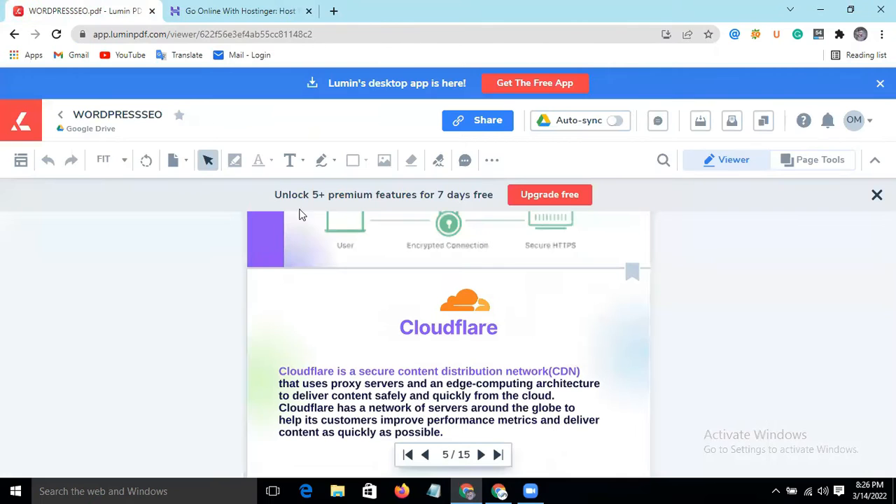
Step: Scroll from slide 5 to slide 6, 'How does CDN Work?', comparing sites with and without CloudFlare
scroll(490, 364, down, 1)
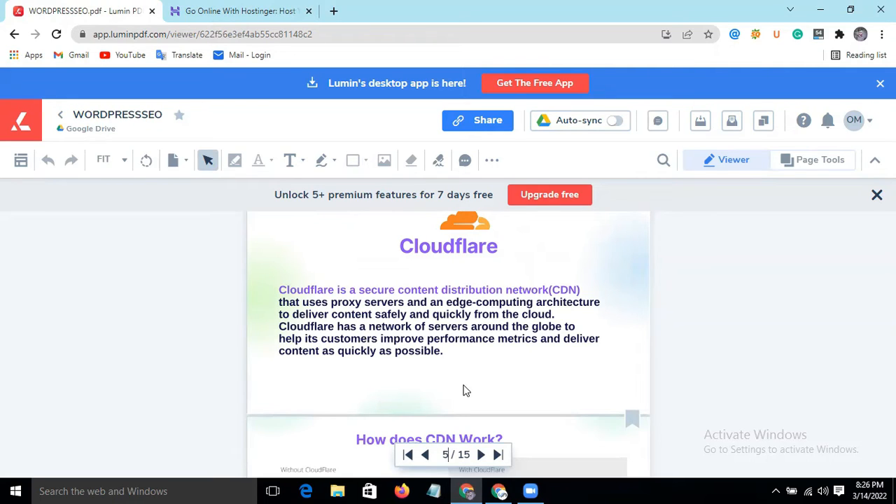
scroll(463, 391, down, 3)
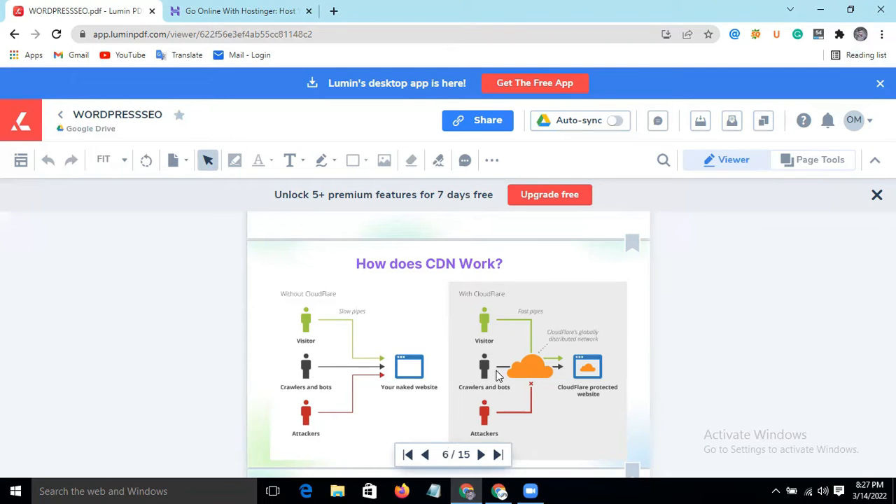
Step: Scroll back to slide 3 of 15, listing the SSL, Cloudflare CDN, cPanel and hPanel topics
scroll(545, 339, down, 1)
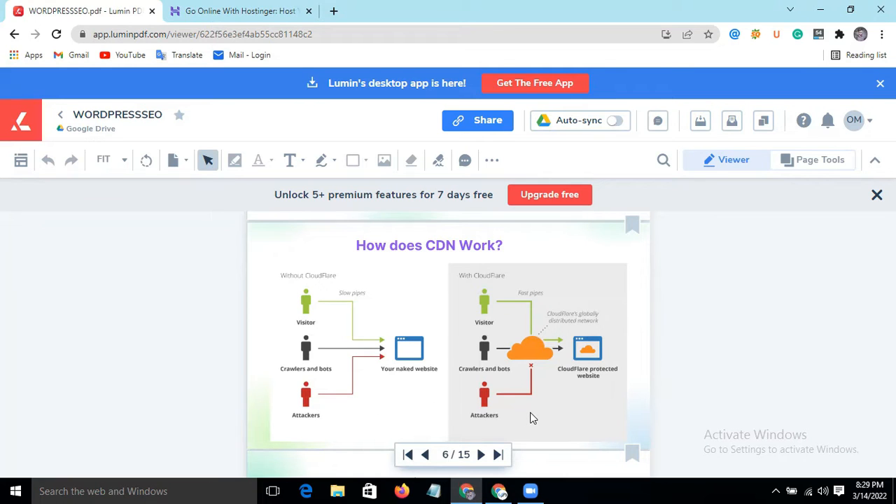
scroll(530, 419, down, 2)
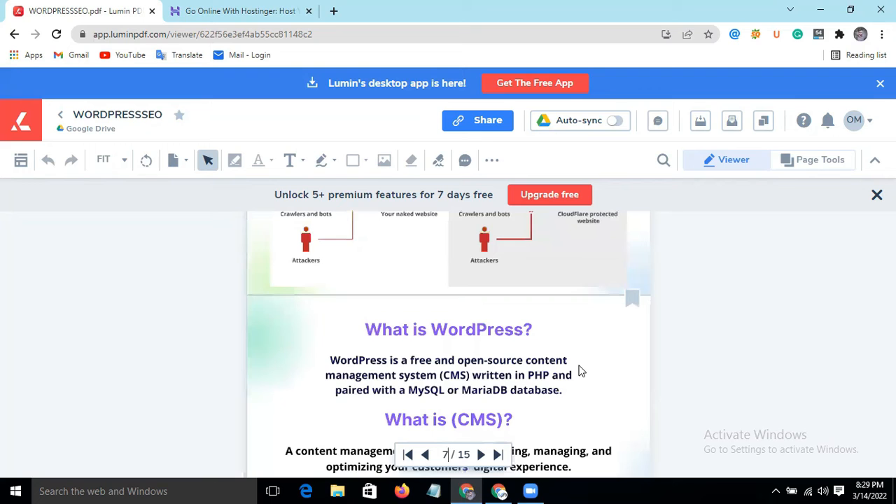
scroll(580, 372, up, 3)
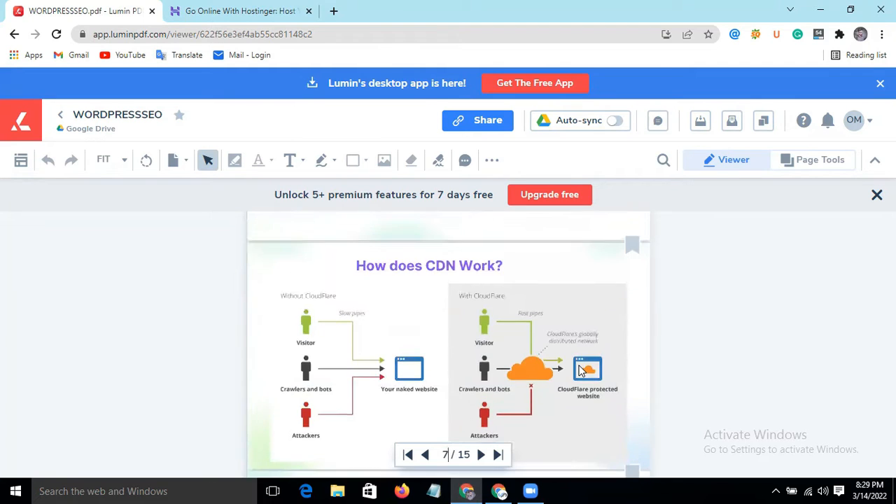
scroll(579, 371, up, 12)
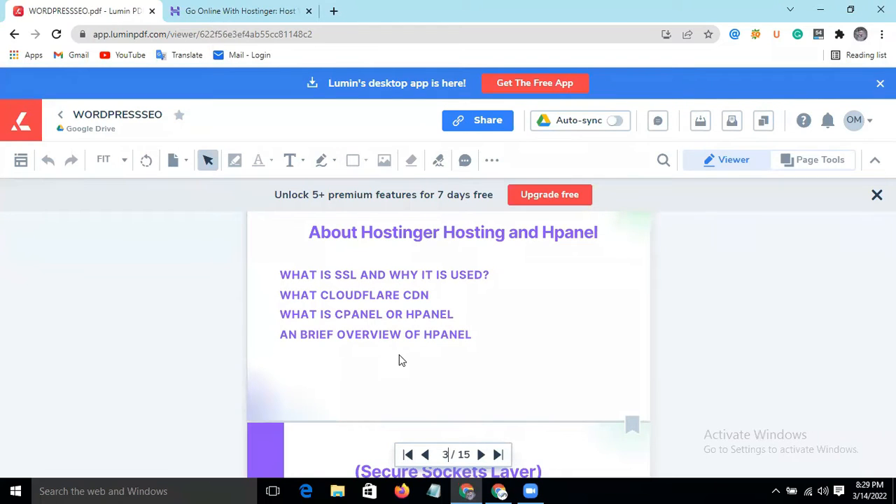
scroll(401, 361, down, 1)
scroll(399, 359, up, 1)
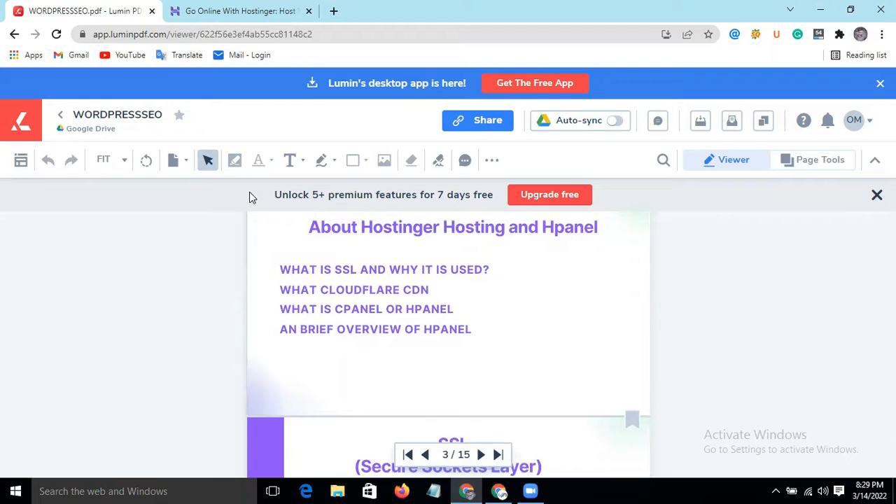
Step: Switch to the Hostinger tab and load its login page from the address bar
click(169, 10)
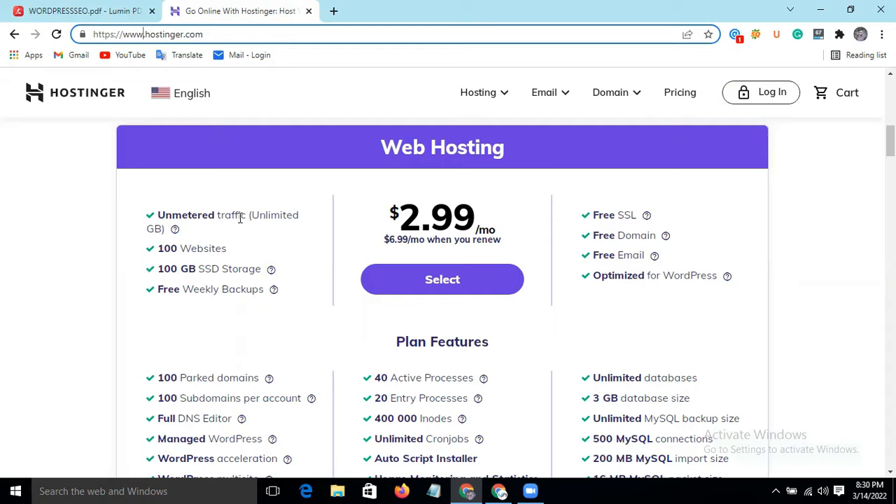
click(145, 39)
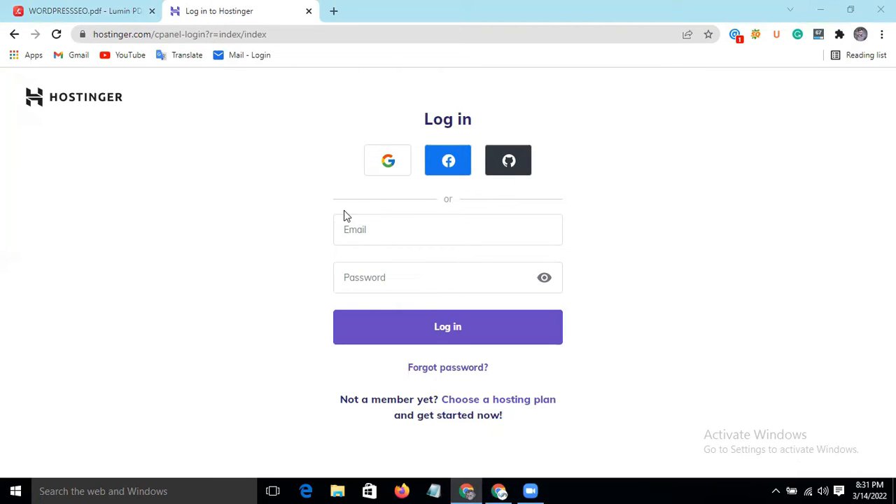
Step: Log in to Hostinger with Google by entering the account e-mail, reaching the hPanel Home dashboard
click(391, 170)
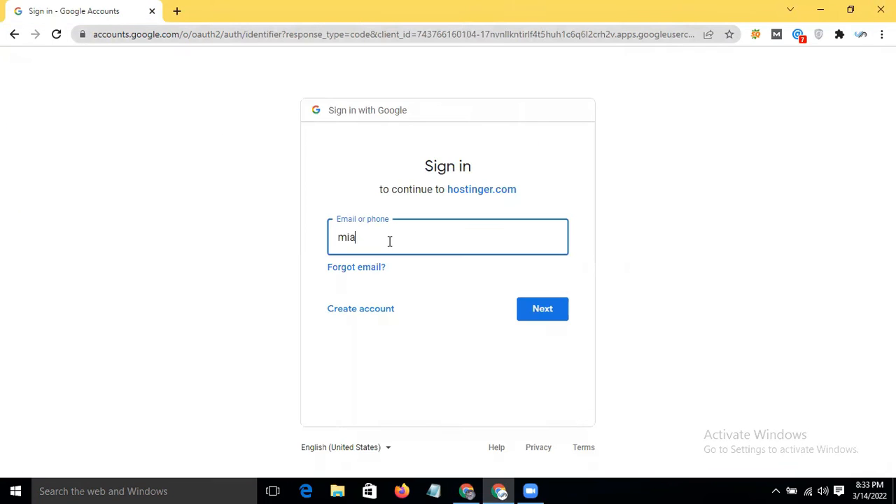
text(brar)
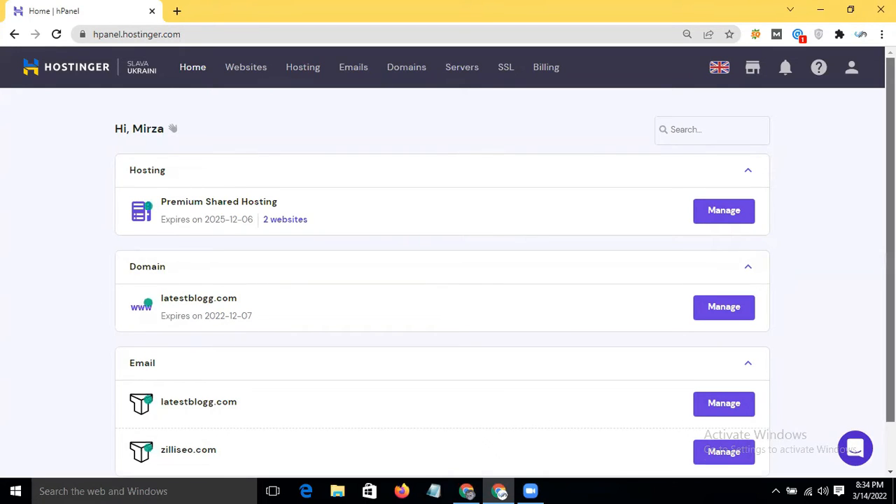
Step: Scroll over the hPanel Home dashboard, then go to the Websites page
scroll(425, 335, down, 1)
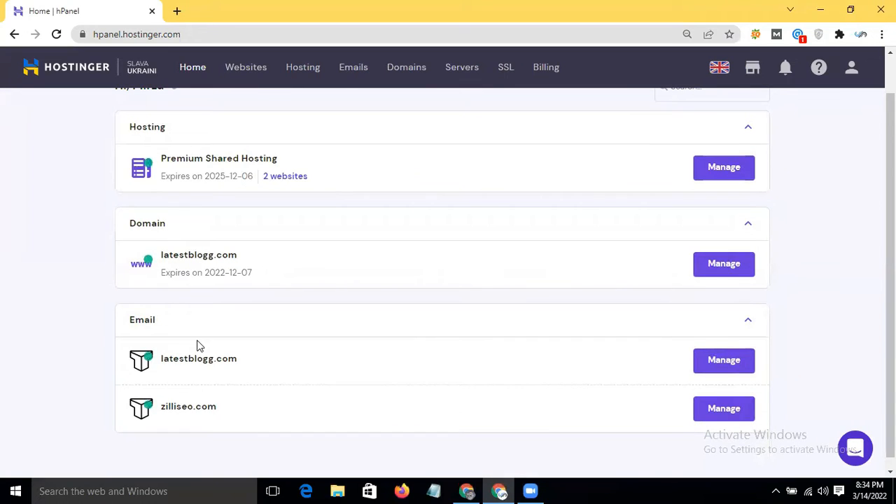
scroll(647, 117, up, 1)
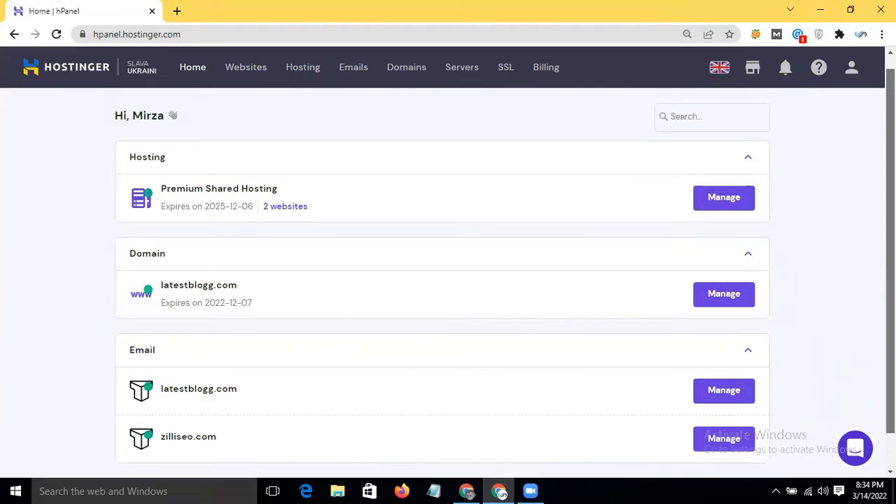
click(249, 68)
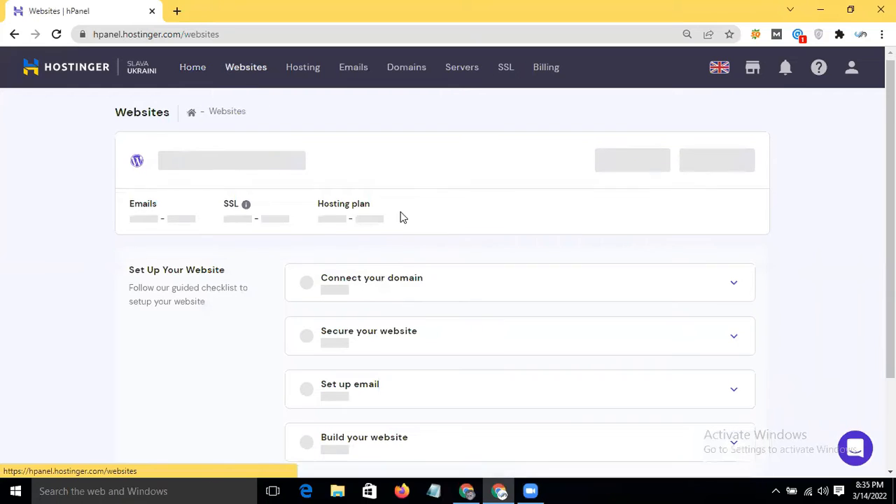
Step: Check the website dropdown, then expand latestblogg.com's 'Connect your domain' and 'Secure your website' checklist rows
click(238, 154)
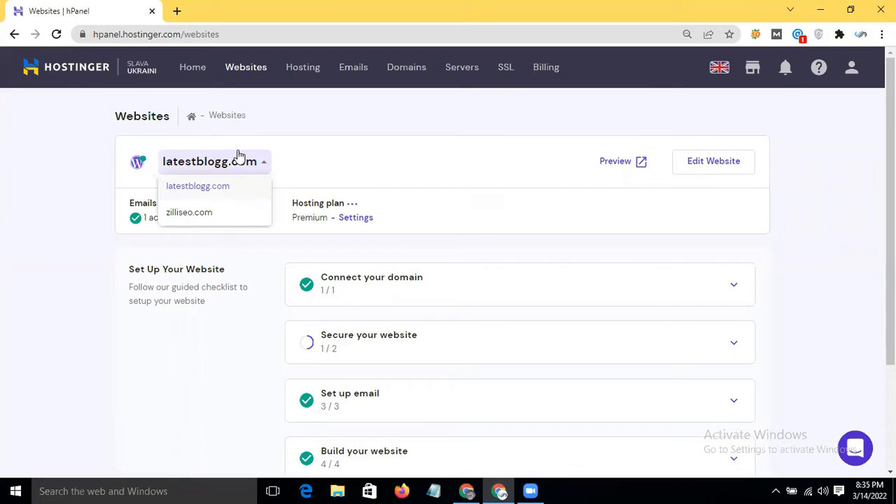
click(210, 239)
scroll(522, 317, down, 2)
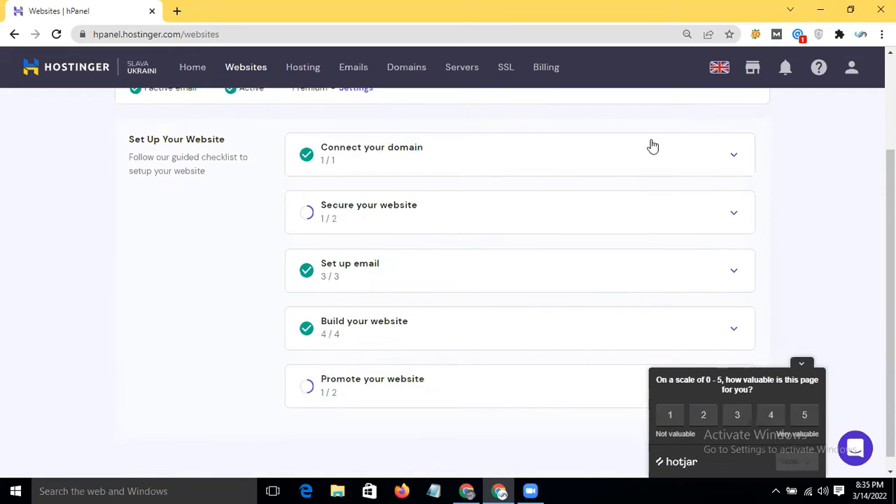
click(692, 147)
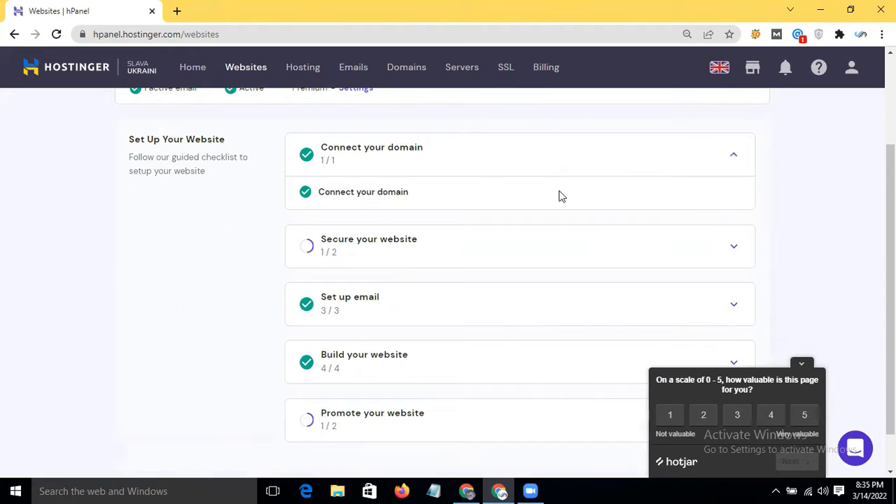
click(720, 246)
scroll(343, 232, up, 2)
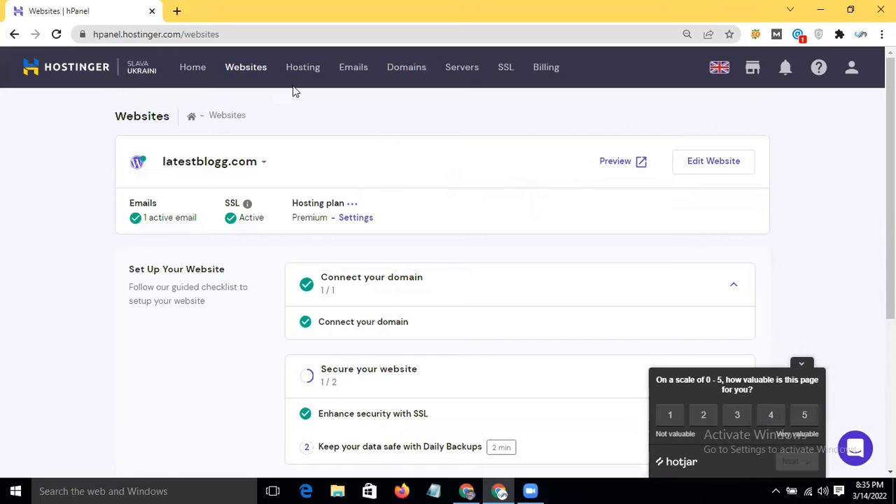
Step: Open the Hosting Account management page for latestblogg.com
click(310, 72)
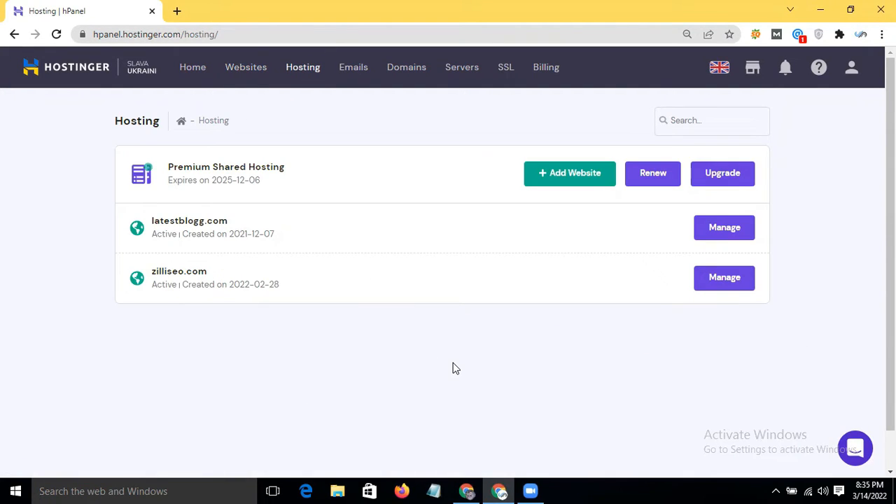
click(737, 230)
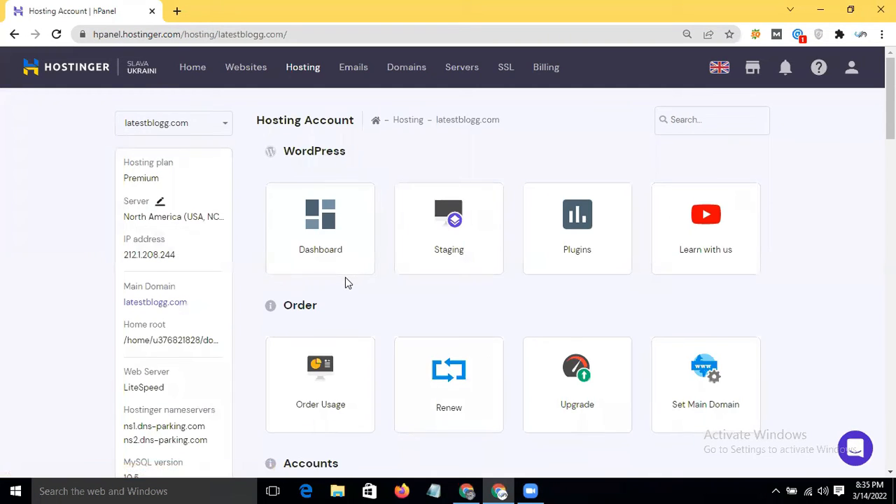
scroll(345, 277, down, 3)
scroll(347, 284, up, 3)
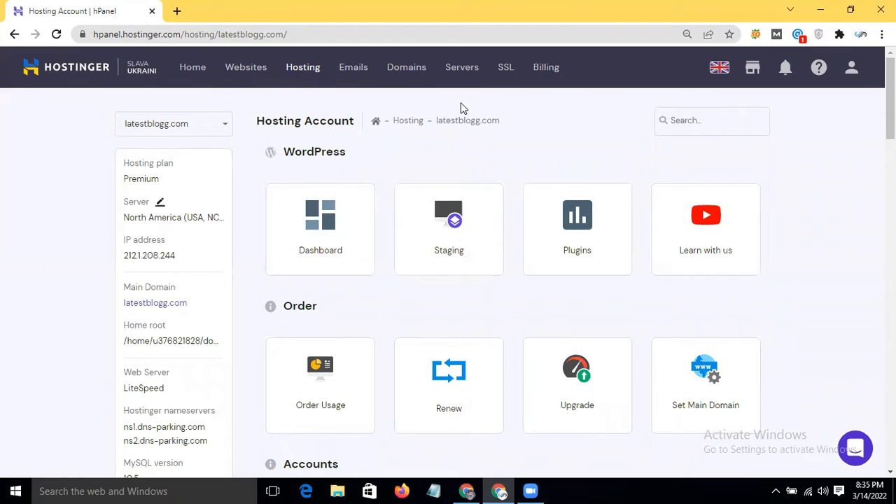
scroll(614, 298, down, 2)
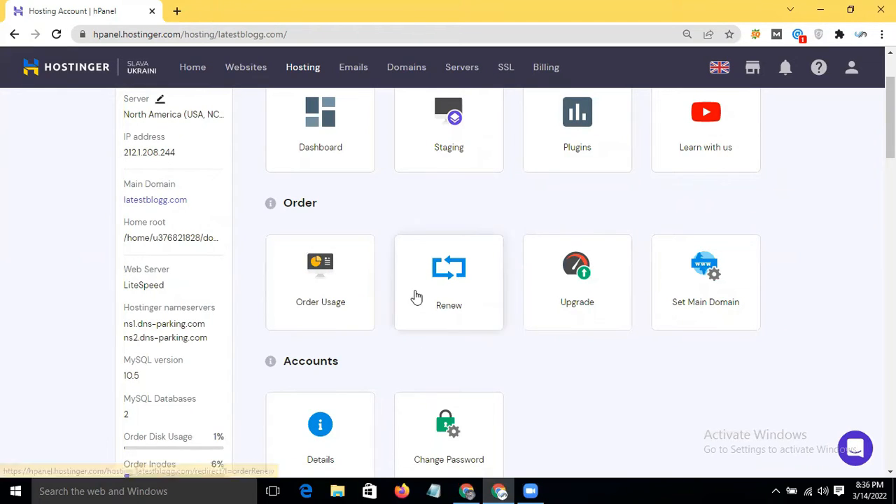
Step: View the order usage details, then browse the Emails and Domains tools and right-click the email control panel link
click(318, 290)
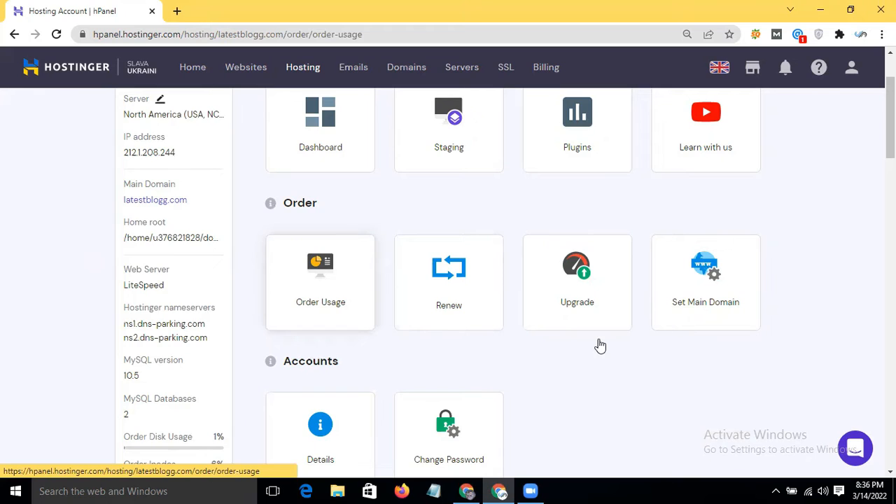
scroll(599, 345, down, 1)
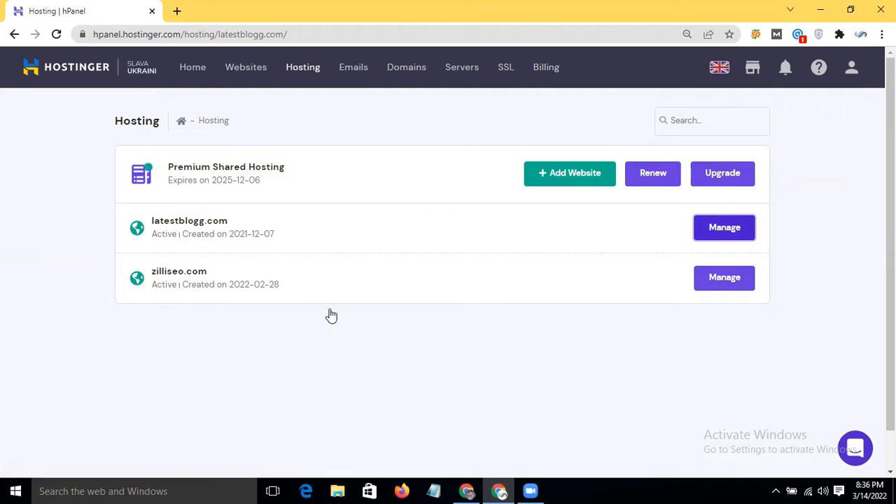
scroll(357, 354, down, 3)
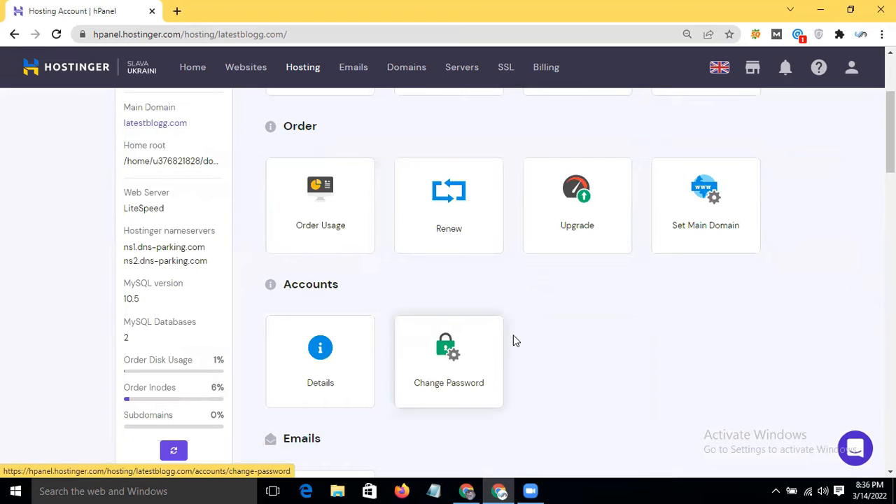
scroll(560, 352, down, 2)
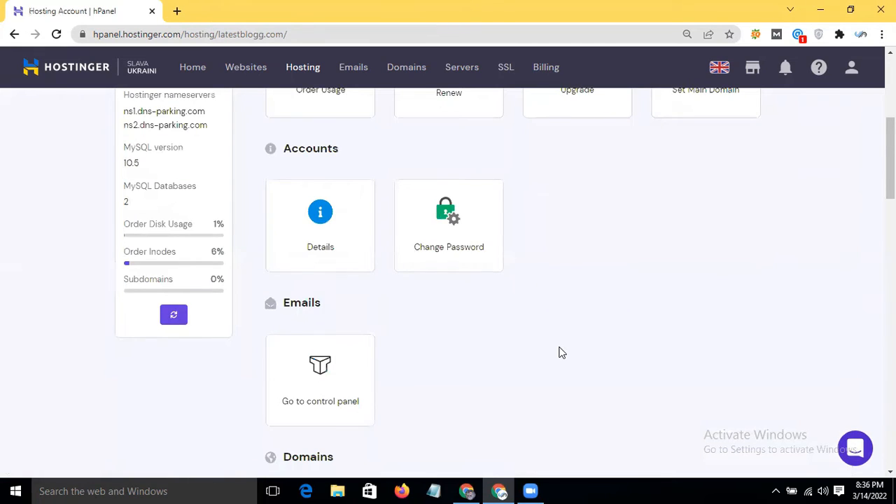
scroll(561, 353, down, 2)
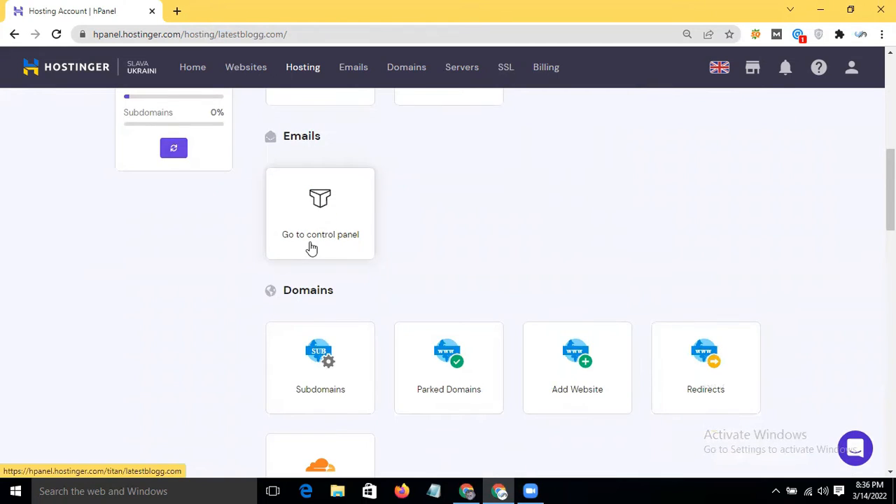
right_click(311, 248)
Step: Open the latestblogg.com email control panel in a new tab, then scroll down to the Domains tools
click(329, 253)
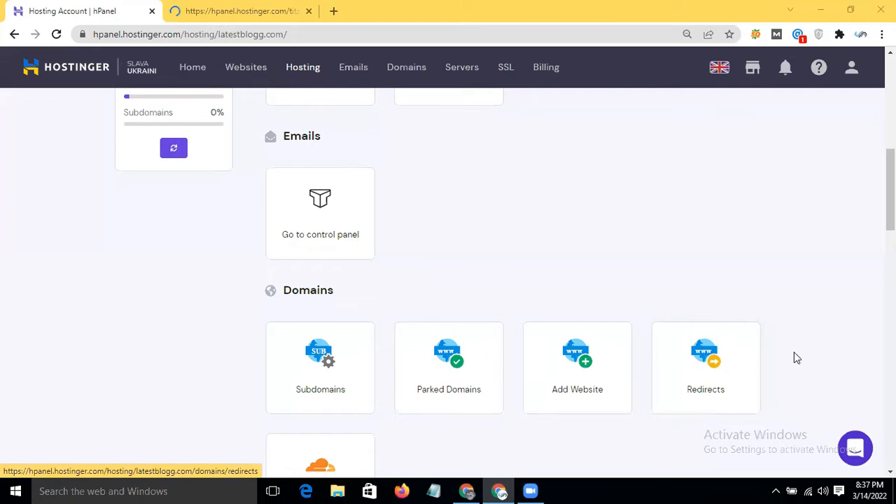
scroll(404, 239, down, 3)
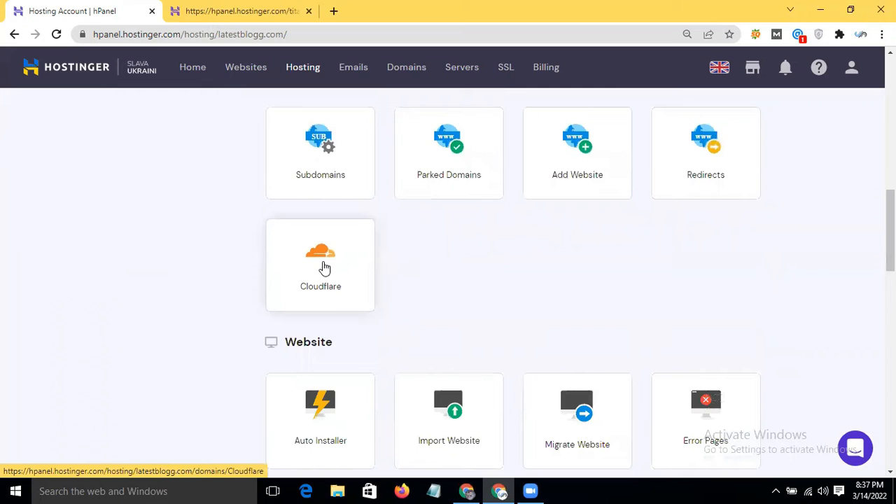
Step: Review the Cloudflare settings and expand the Website tools group in the sidebar
click(324, 268)
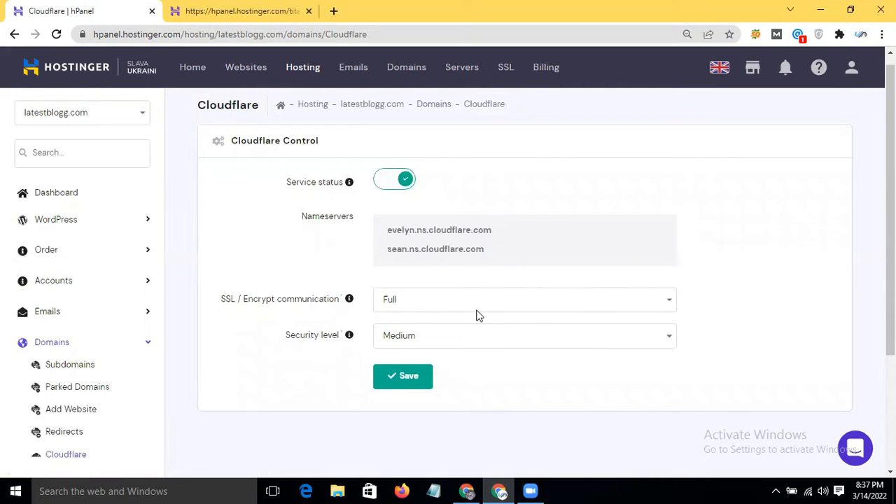
scroll(496, 224, down, 3)
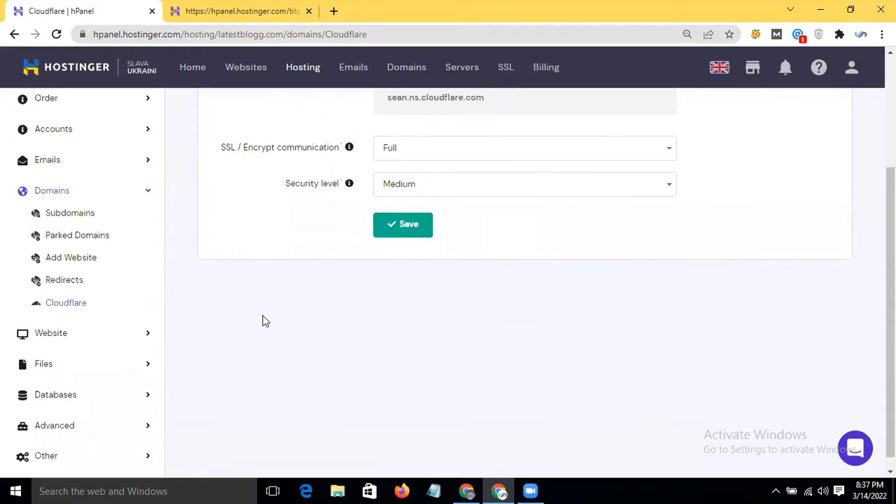
click(120, 336)
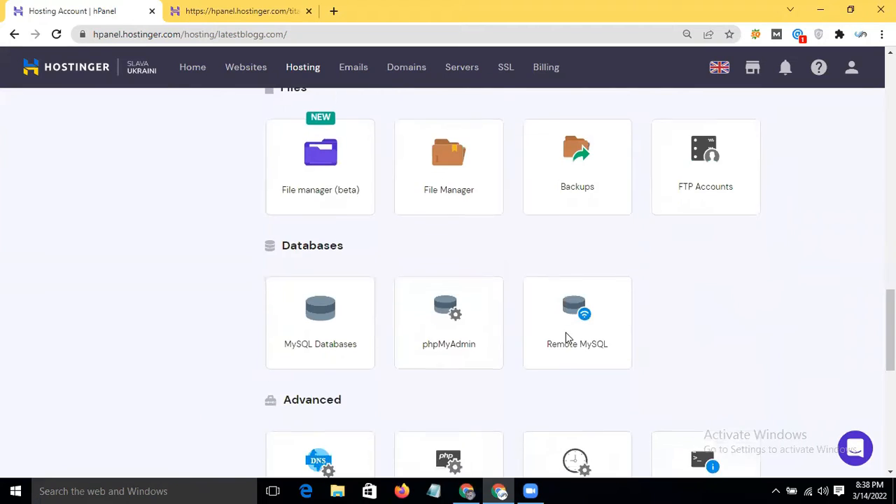
scroll(566, 341, up, 1)
Step: Open File Manager in a new tab, view it, then return to the email management tab
right_click(456, 245)
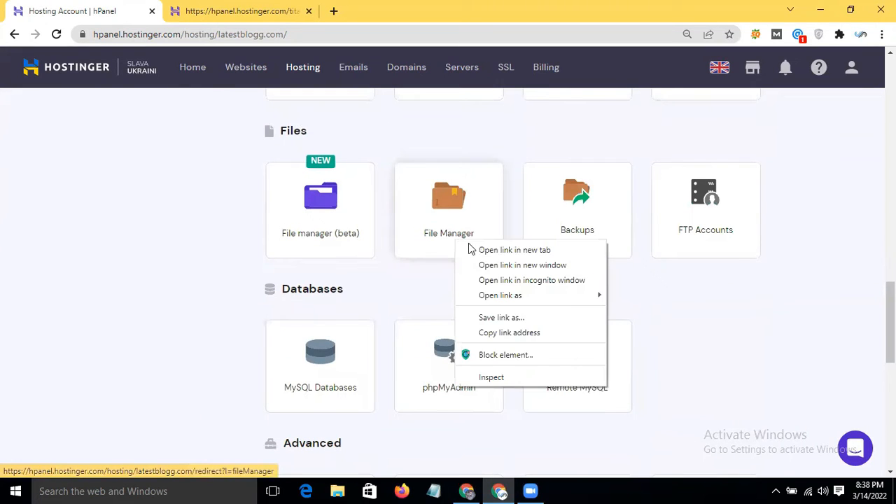
click(479, 250)
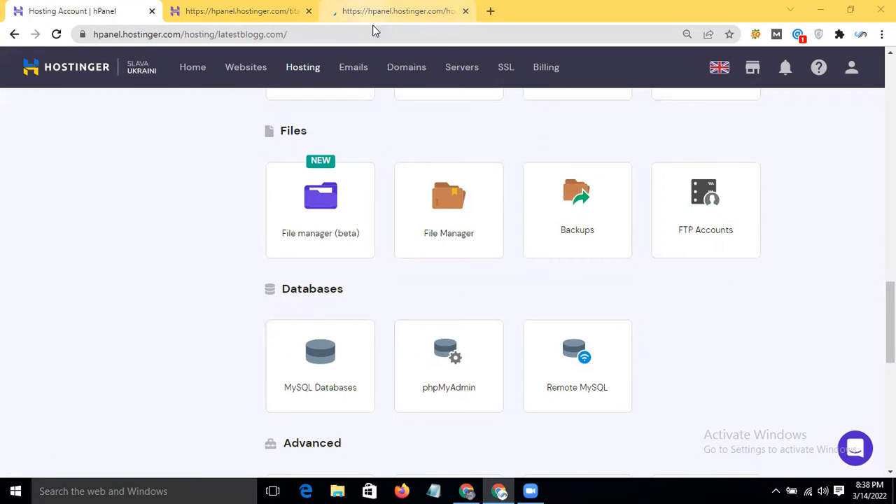
click(373, 15)
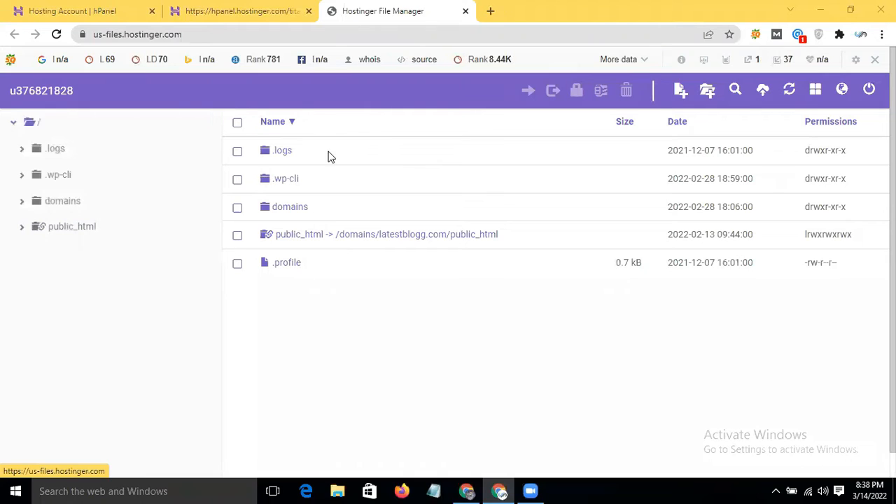
click(261, 11)
Step: Go back to the Hosting Account tab and scroll to MySQL Databases, phpMyAdmin and Remote MySQL
scroll(403, 265, down, 2)
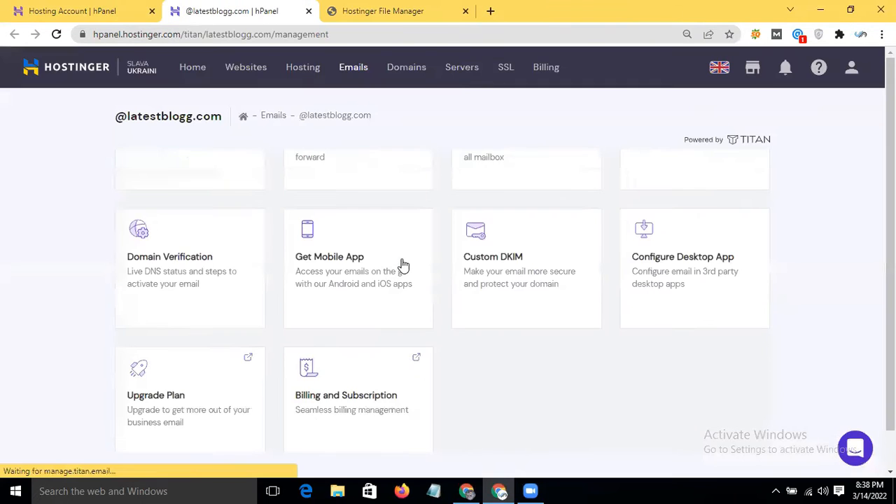
scroll(402, 265, up, 2)
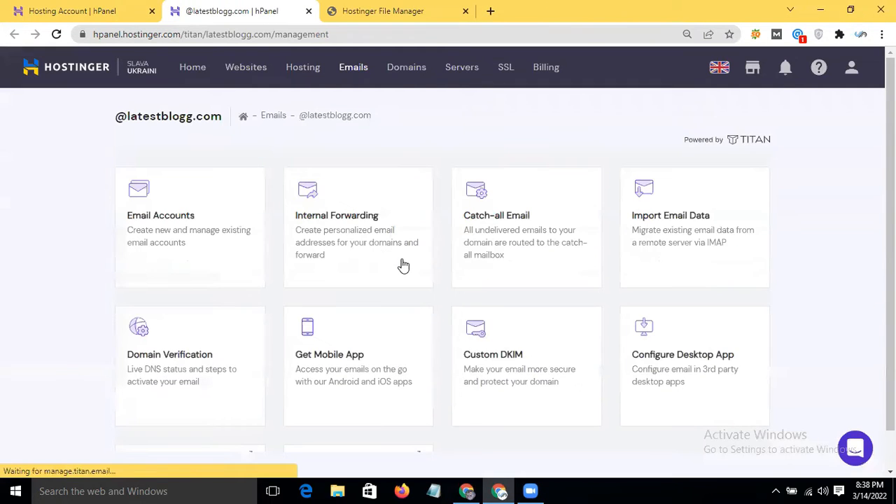
click(21, 5)
scroll(390, 287, down, 2)
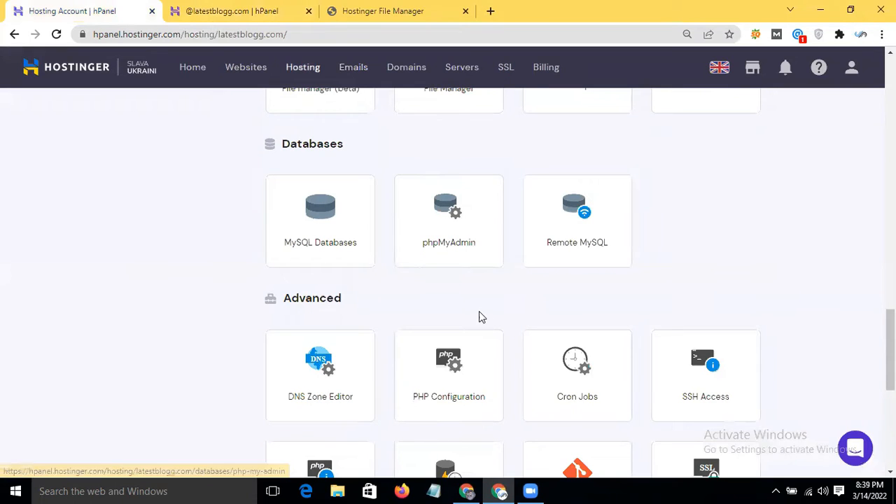
scroll(659, 283, down, 3)
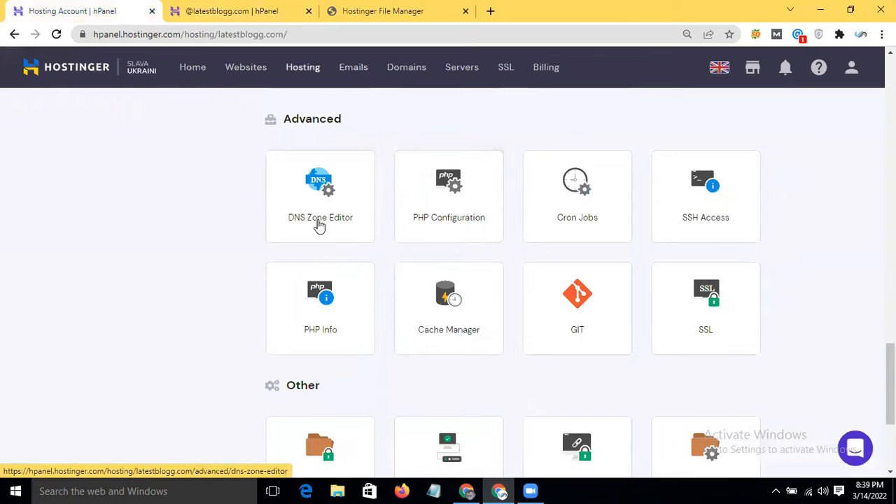
right_click(319, 224)
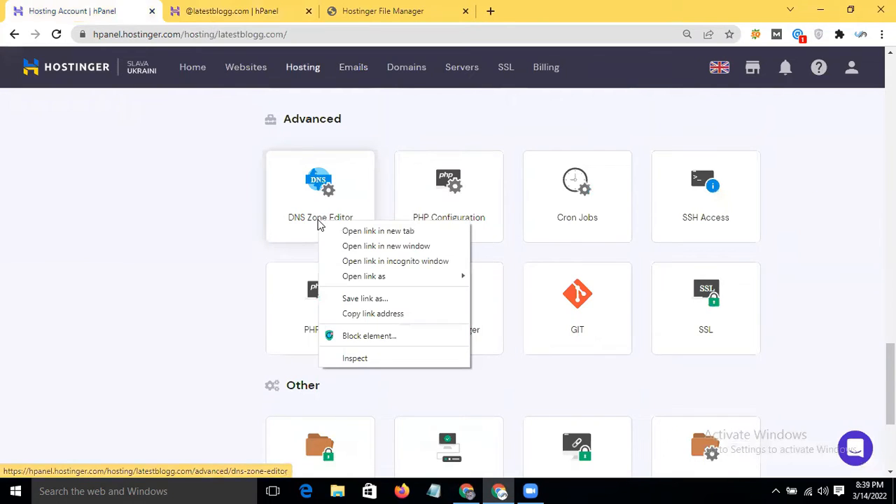
click(220, 250)
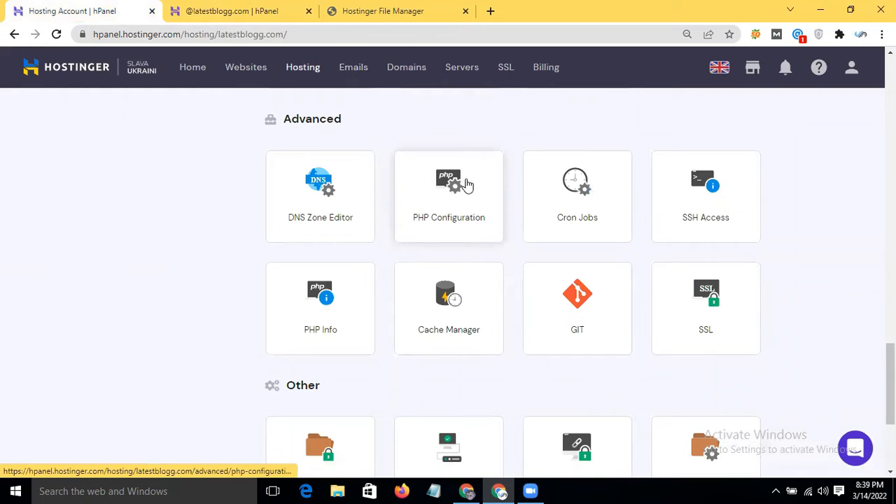
Step: Open PHP Configuration from the Advanced tools and confirm the site uses PHP 8.1
click(467, 185)
scroll(196, 312, down, 1)
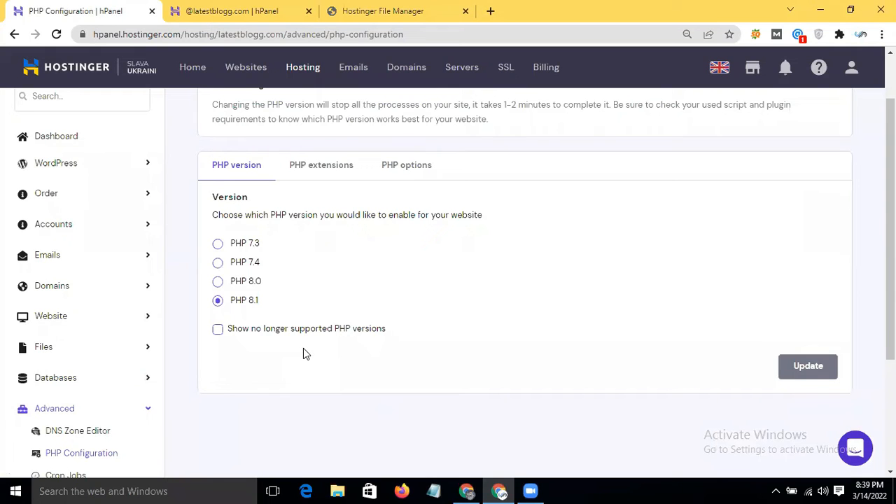
scroll(310, 278, up, 1)
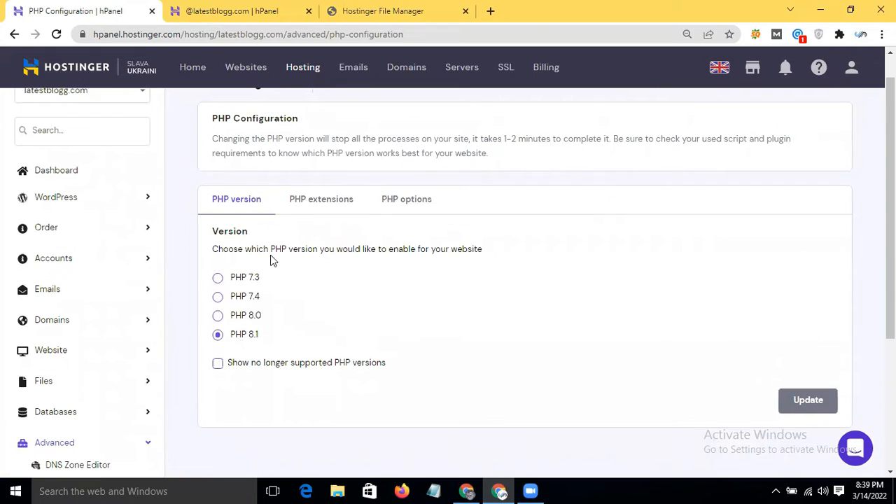
Step: Switch to the PHP extensions list and scroll through the enabled extension checkboxes
click(344, 209)
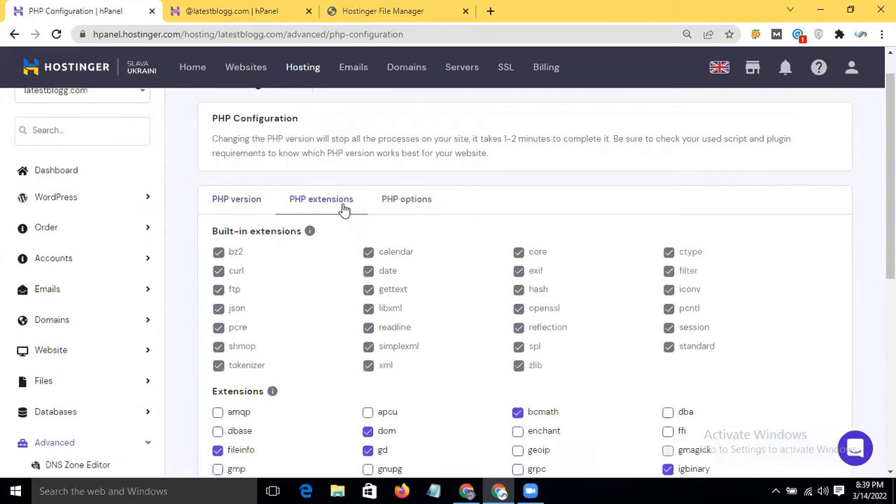
scroll(502, 304, down, 3)
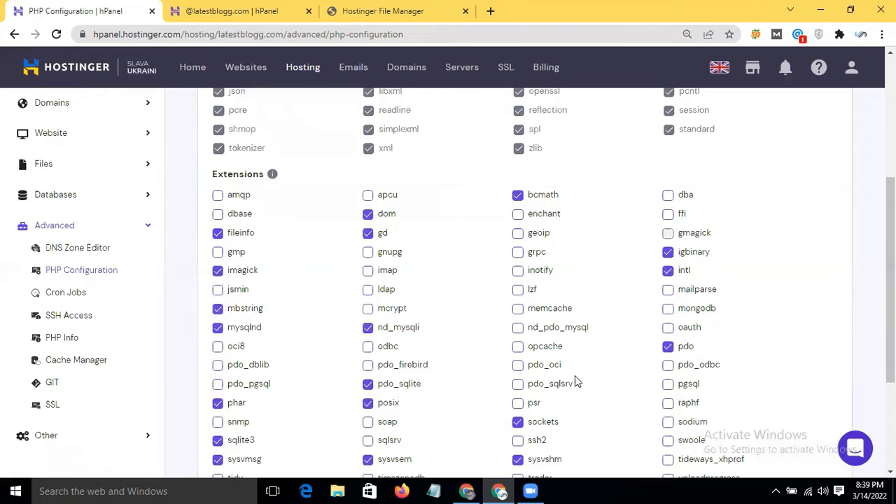
scroll(495, 298, down, 1)
scroll(496, 298, down, 3)
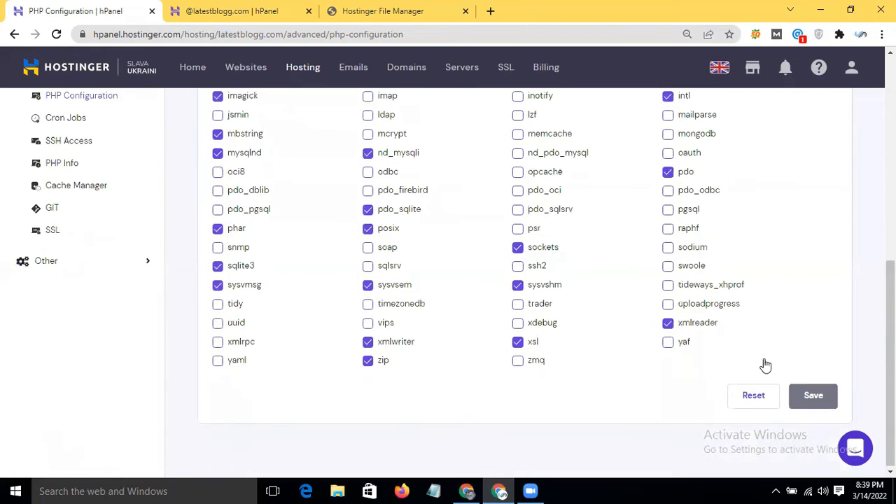
scroll(448, 281, up, 4)
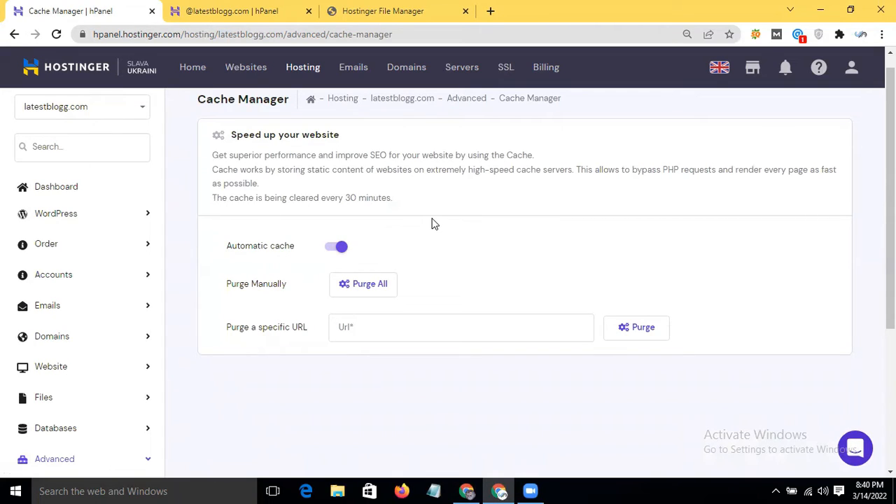
scroll(406, 161, up, 1)
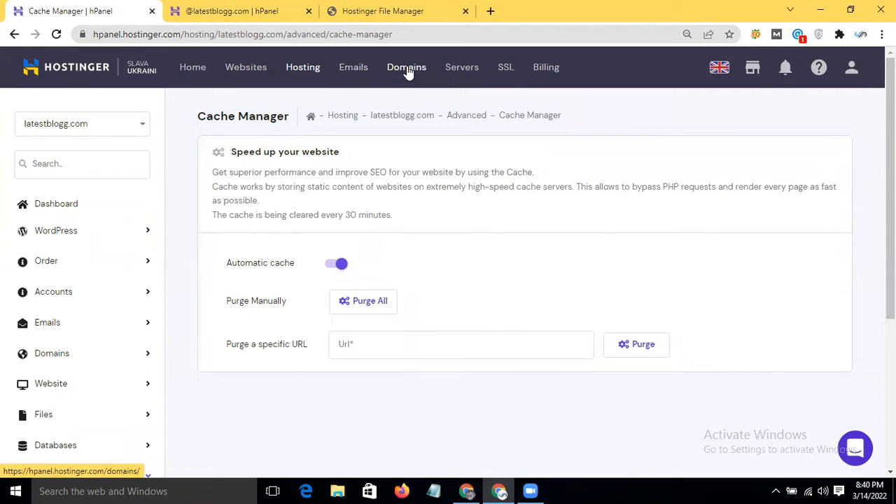
click(461, 70)
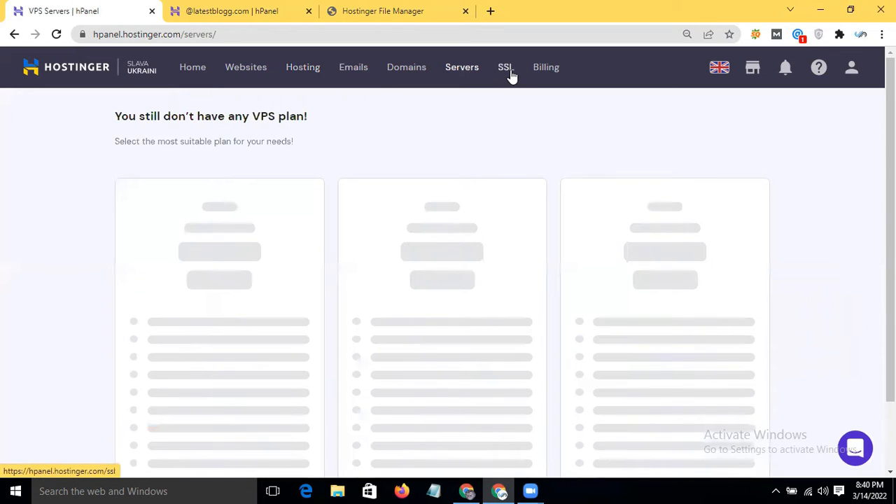
click(511, 75)
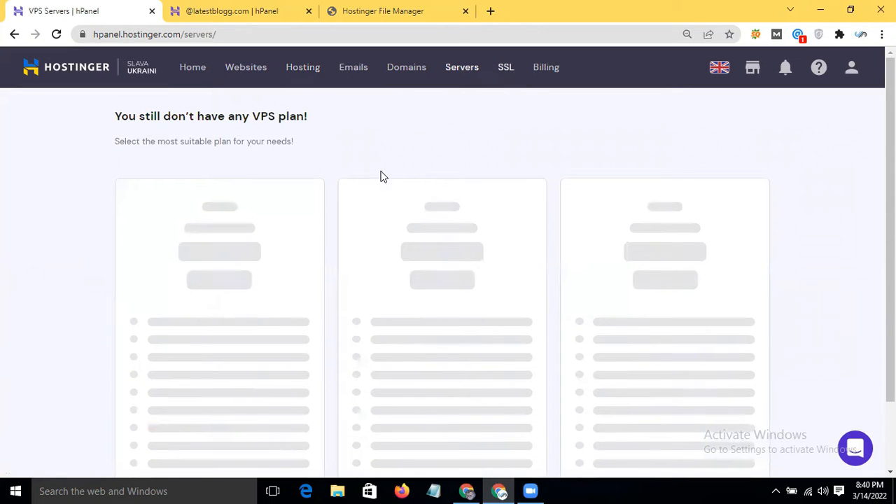
click(225, 12)
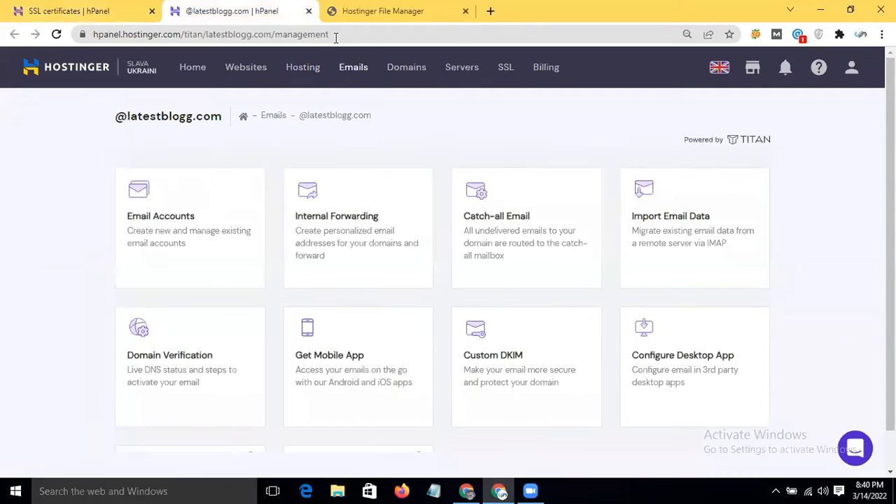
Step: Bring Lumin PDF forward and scroll from slide 3 to slide 7, 'What is WordPress?'
click(474, 489)
scroll(526, 376, down, 2)
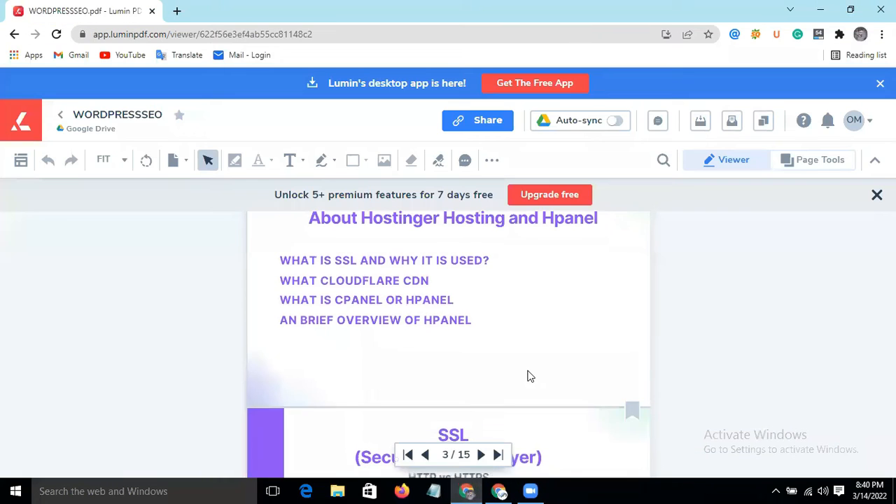
scroll(570, 375, down, 2)
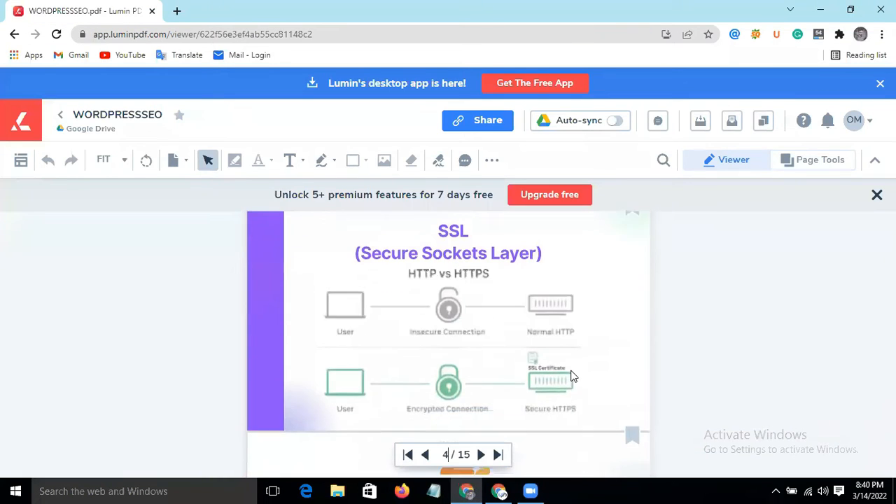
scroll(571, 376, down, 4)
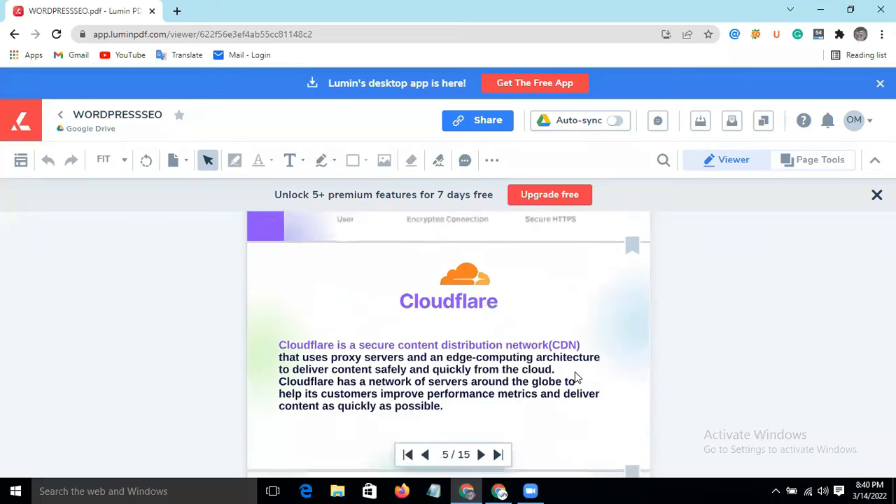
scroll(575, 378, down, 6)
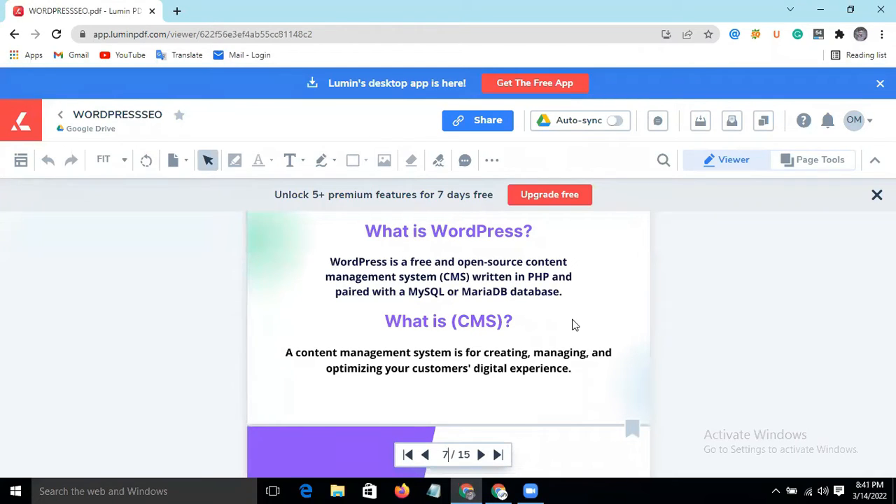
scroll(575, 324, down, 1)
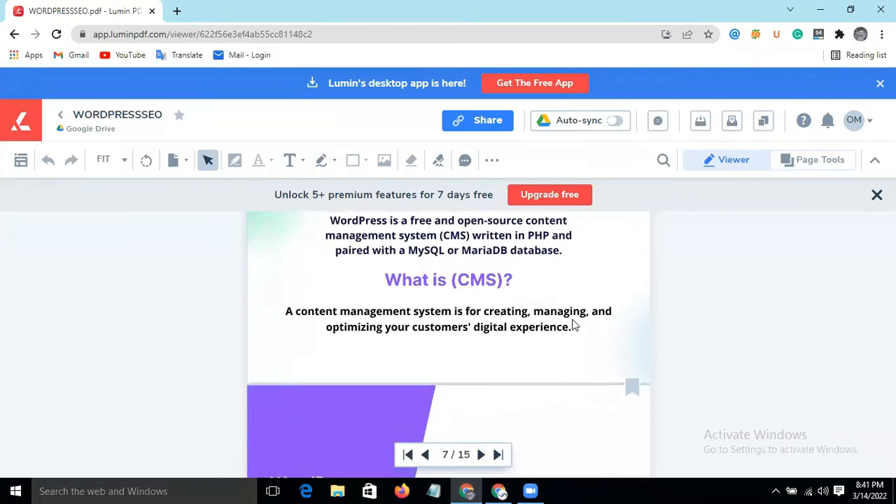
scroll(574, 324, up, 1)
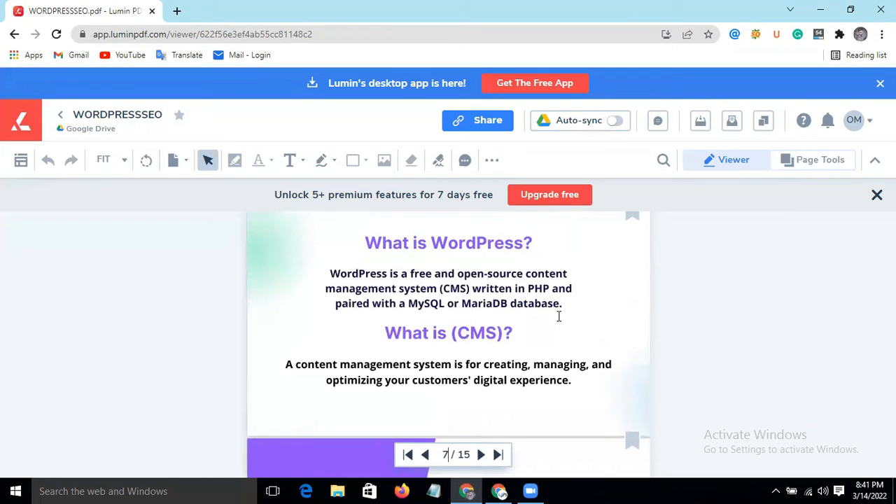
scroll(559, 317, down, 1)
scroll(559, 317, up, 2)
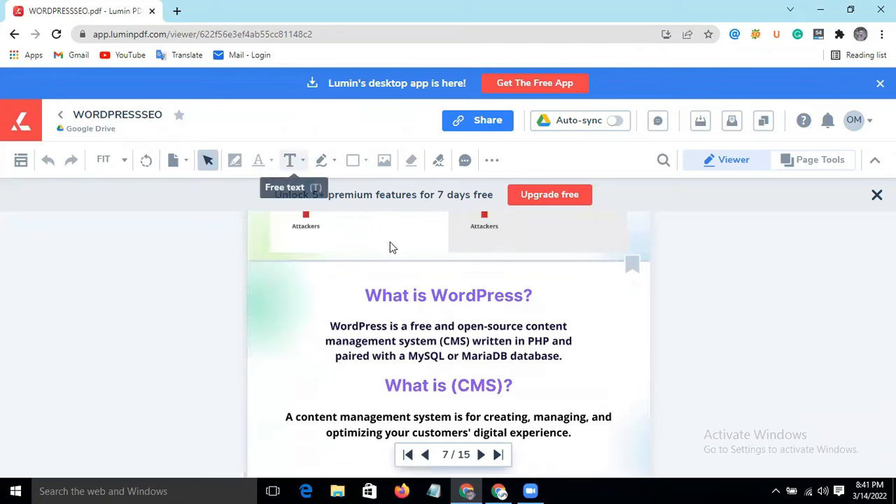
scroll(427, 294, down, 1)
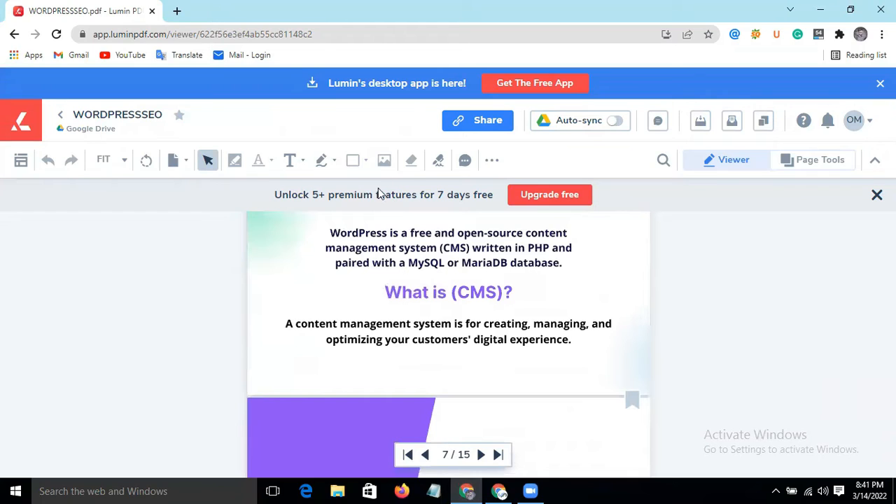
Step: Run a Google search for 'wordpress facts' from a fresh Chrome tab
key(ctrl+t)
key(ctrl+t)
key(ctrl+t)
key(ctrl+t)
key(ctrl+t)
key(ctrl+t)
key(ctrl+t)
key(ctrl+t)
key(ctrl+t)
key(ctrl+t)
key(ctrl+t)
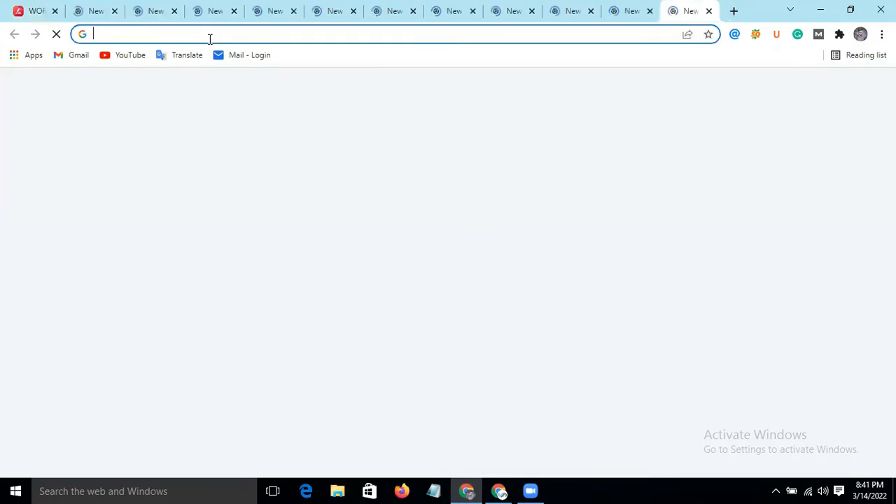
click(192, 36)
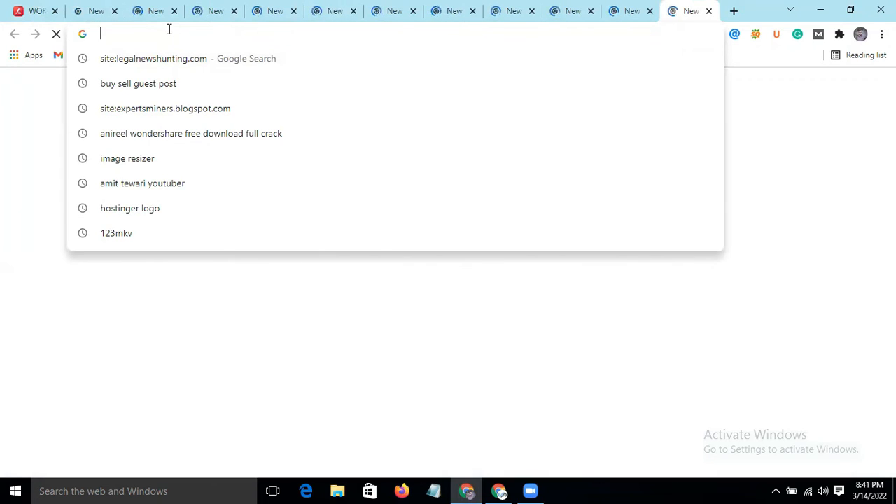
text(wordpress facts)
key(Return)
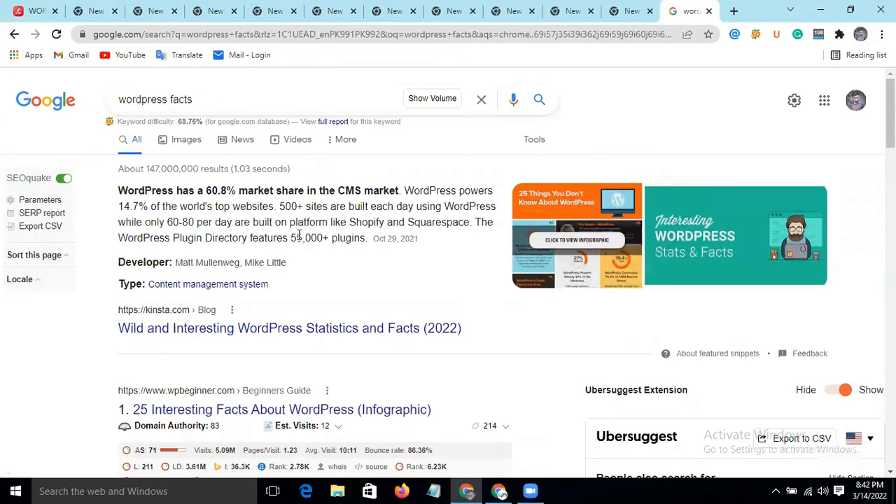
Step: Skim the WordPress facts results, then return to Lumin PDF at slide 5 on Cloudflare
scroll(242, 237, down, 1)
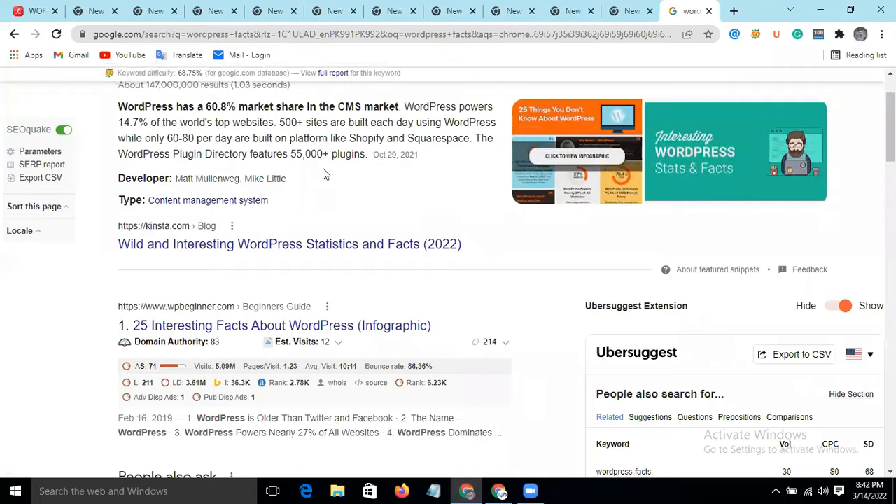
scroll(342, 202, up, 1)
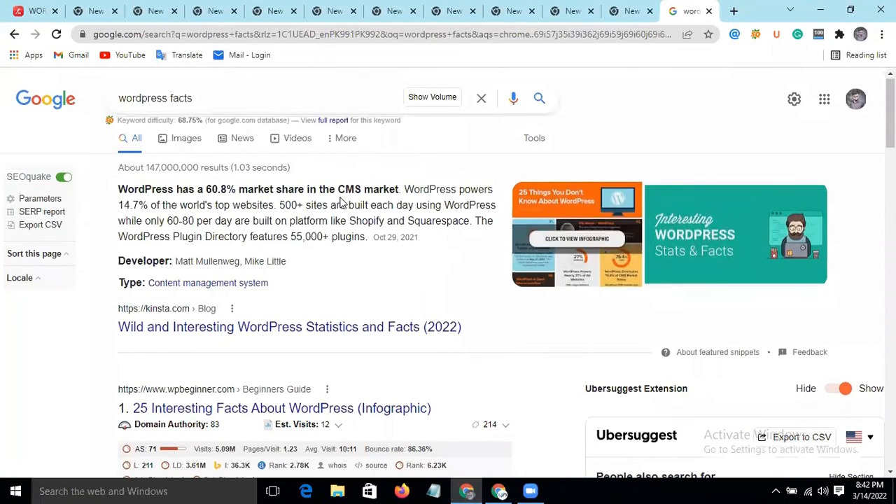
key(ctrl+1)
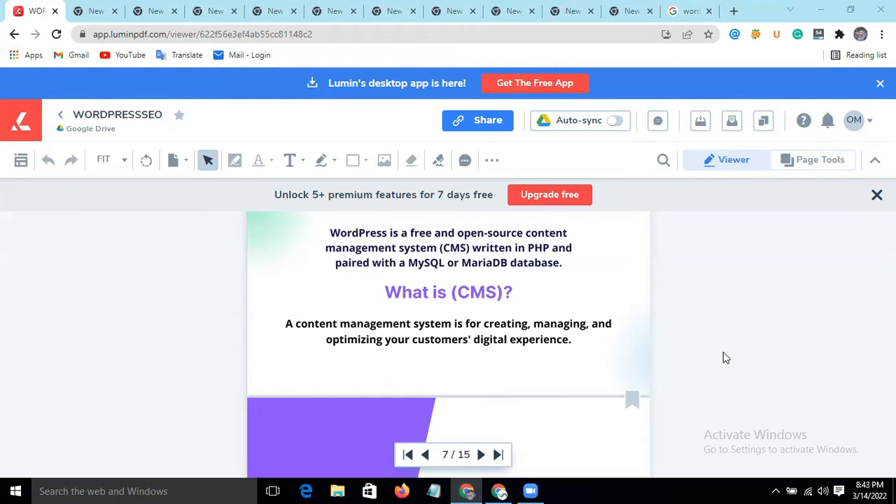
scroll(725, 358, up, 10)
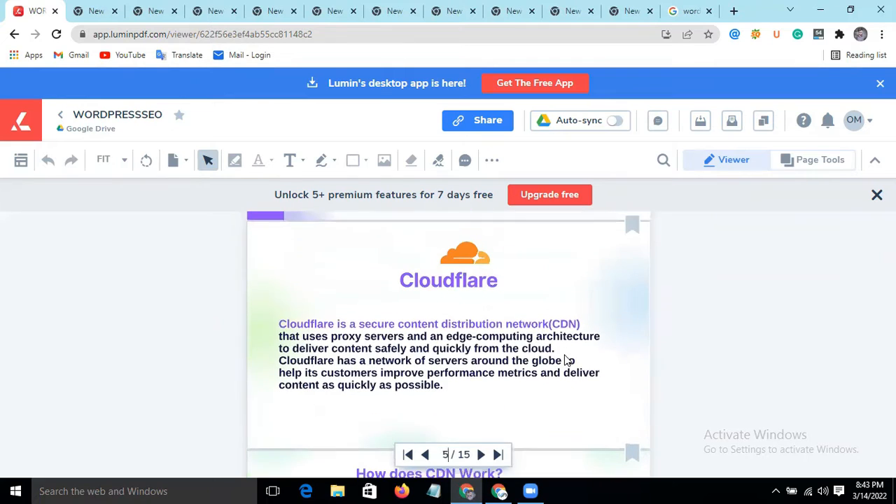
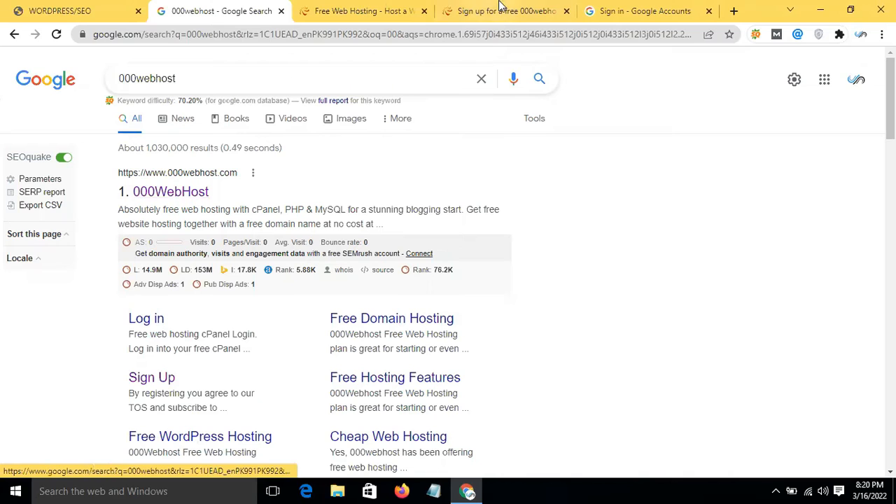
Step: Review the 000webhost pricing plans and open the $0 plan's free sign-up page
click(368, 8)
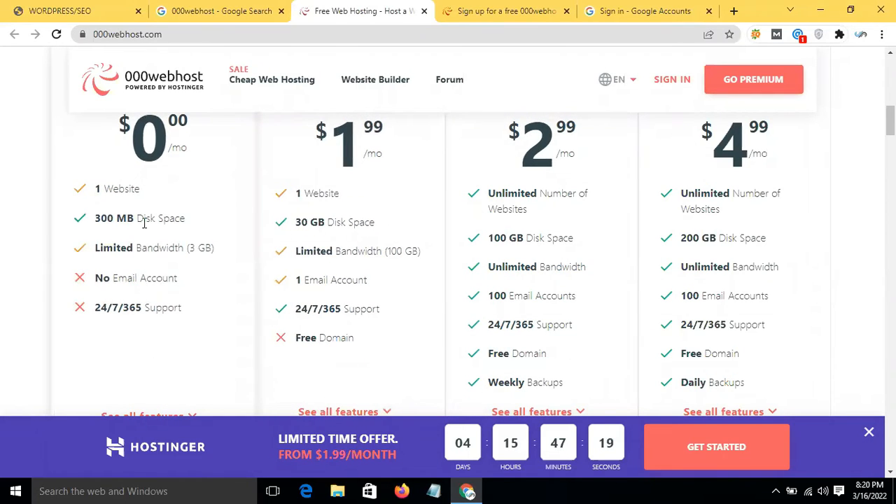
scroll(143, 219, down, 1)
scroll(145, 222, down, 1)
scroll(144, 223, up, 1)
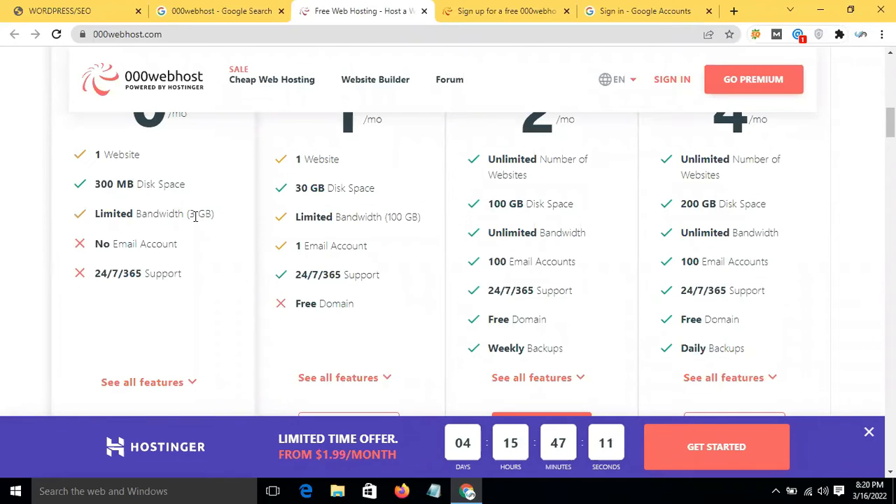
scroll(163, 273, down, 1)
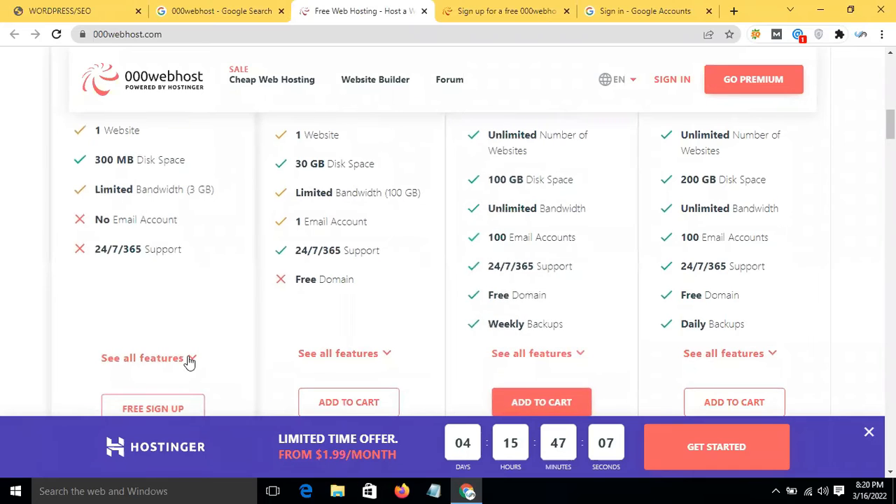
scroll(187, 359, down, 1)
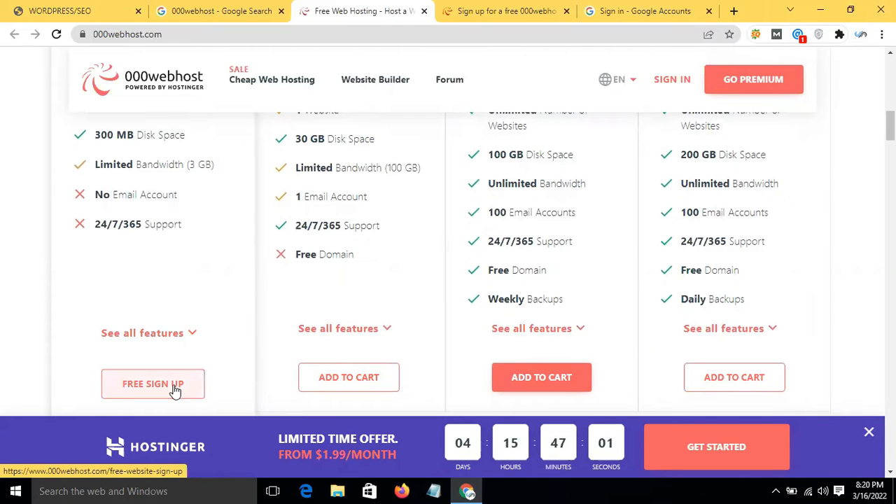
click(510, 10)
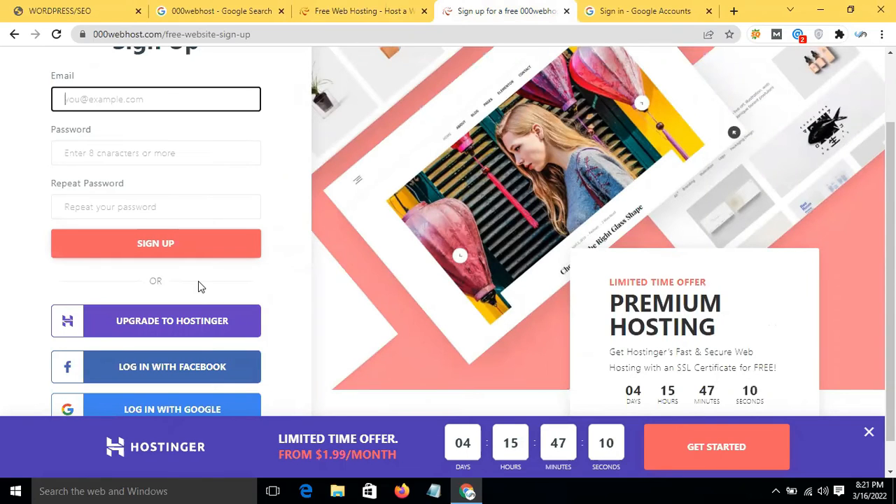
Step: Try signing up with the chosen Google account, which ends on an unexpected-problem error
scroll(198, 284, down, 1)
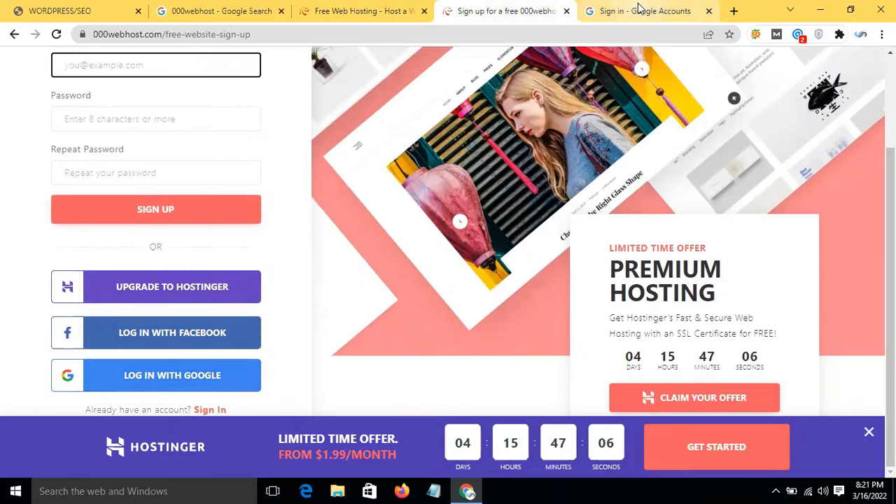
click(614, 10)
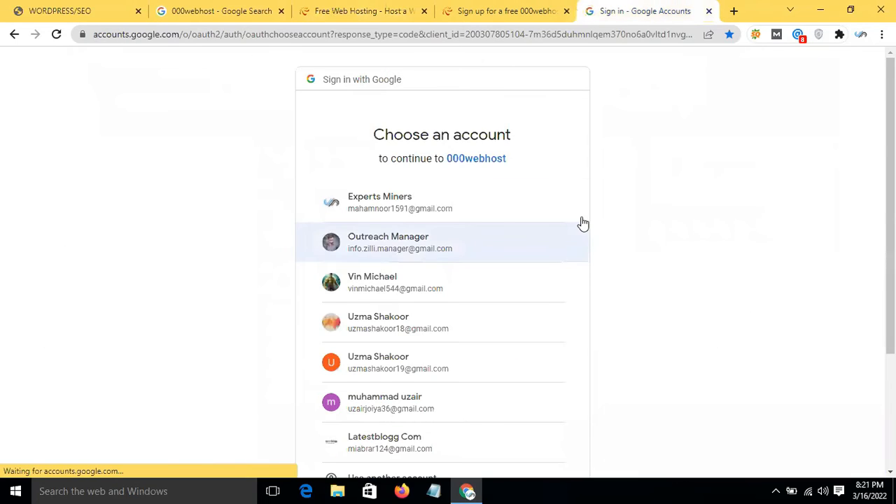
scroll(581, 231, down, 1)
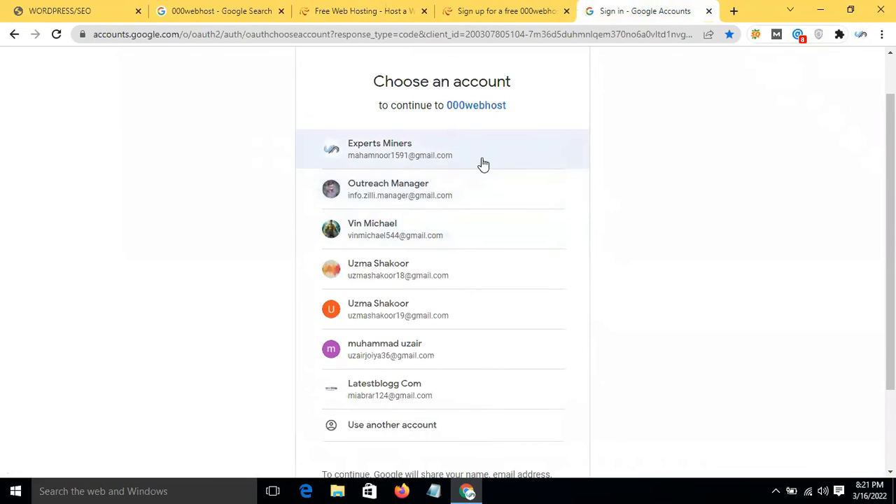
click(431, 161)
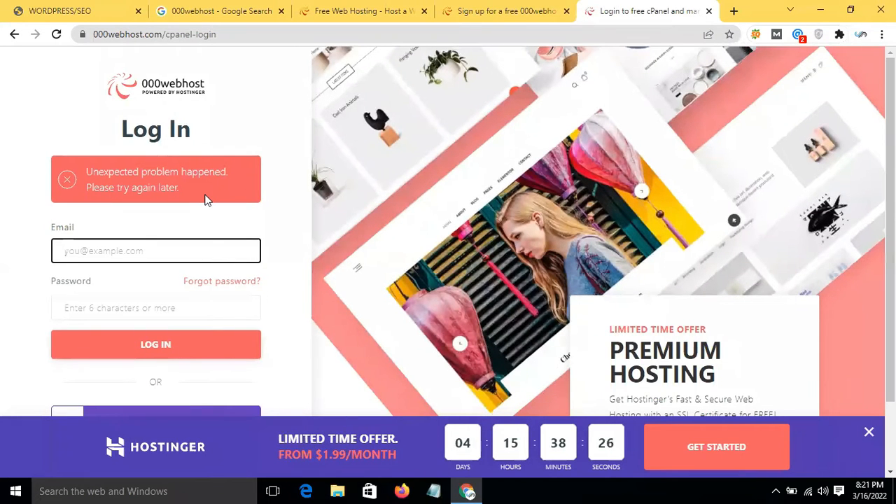
Step: Dismiss the Hostinger offer banner and log in again with the same Google account
scroll(207, 200, down, 1)
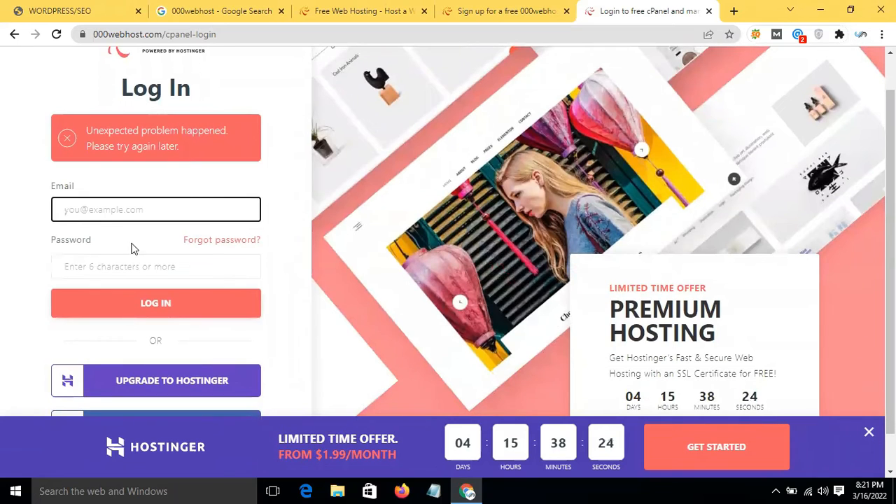
scroll(116, 361, down, 1)
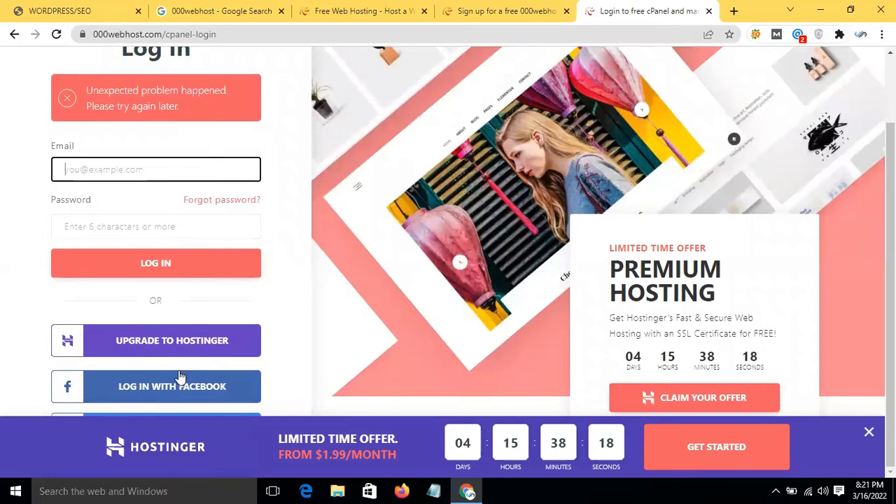
click(869, 432)
click(232, 436)
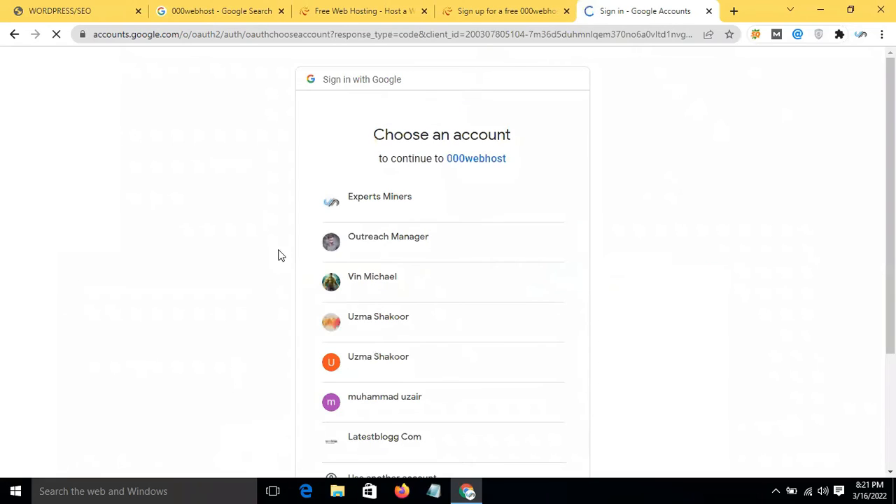
click(376, 211)
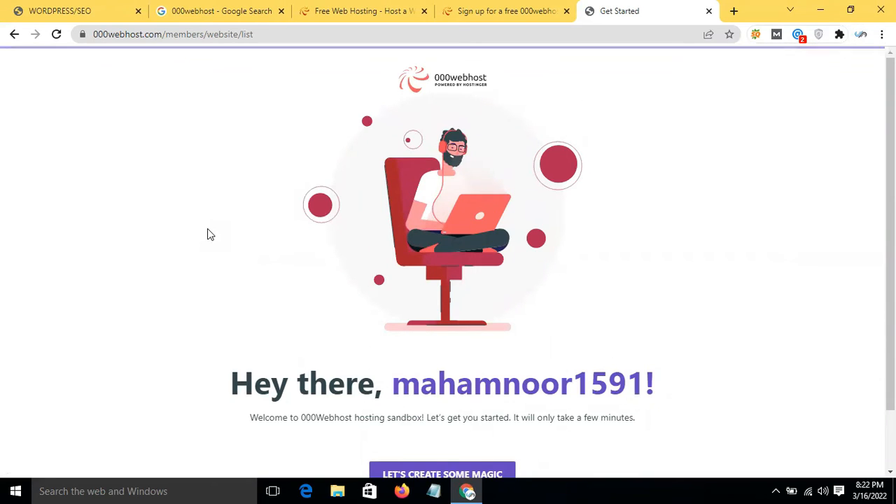
Step: Start creating a website, choose Start a Blog, and pick Other as the topic
scroll(304, 336, down, 1)
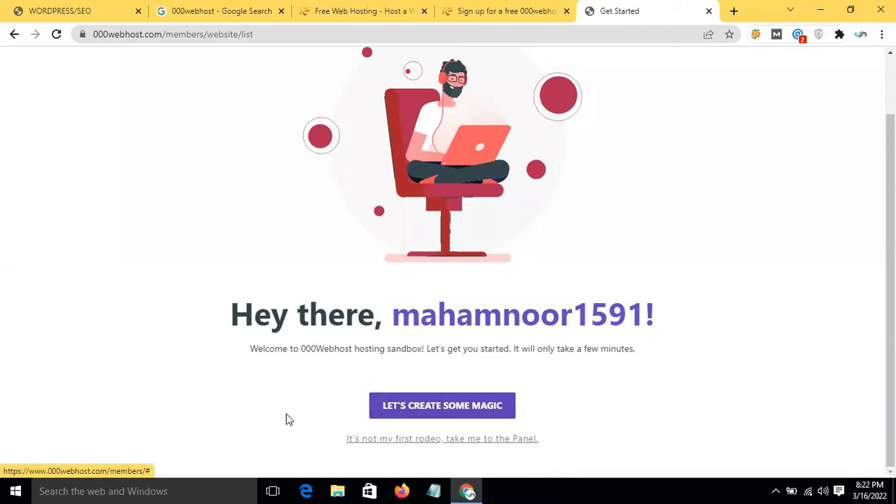
click(481, 406)
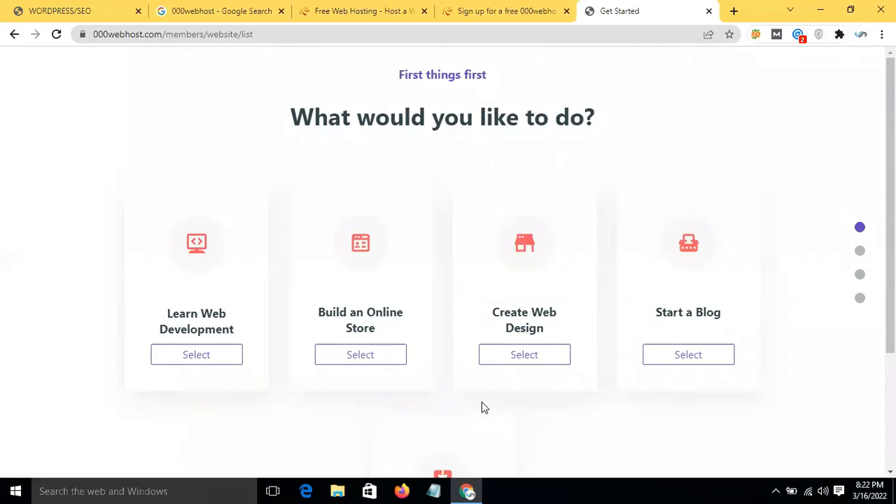
click(688, 358)
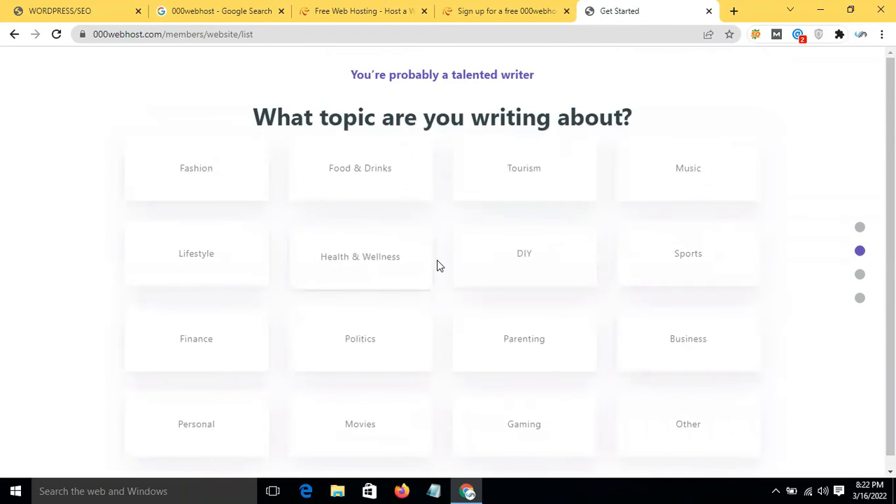
click(684, 401)
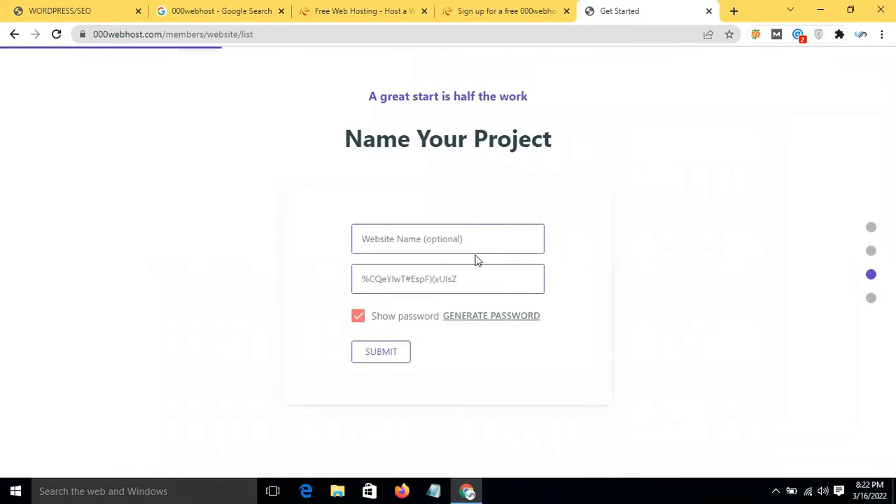
Step: Replace the generated project password with a new hidden password and submit the details
click(433, 247)
click(401, 273)
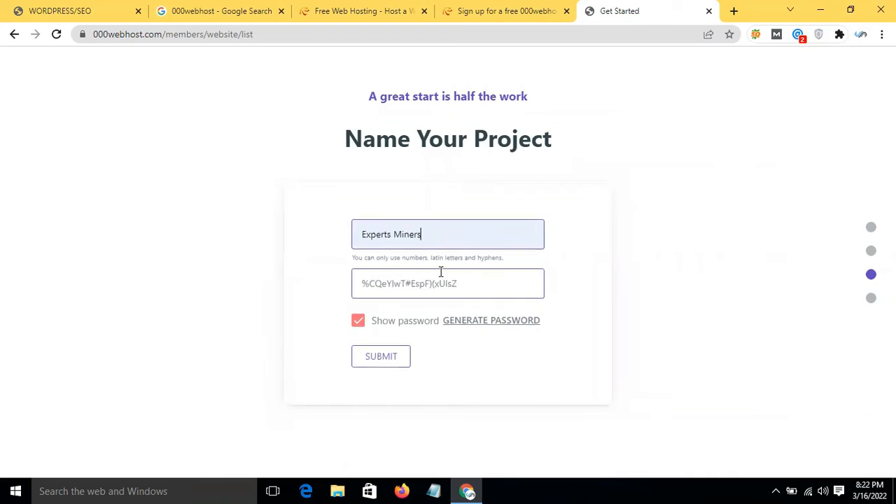
triple_click(502, 295)
key(BackSpace)
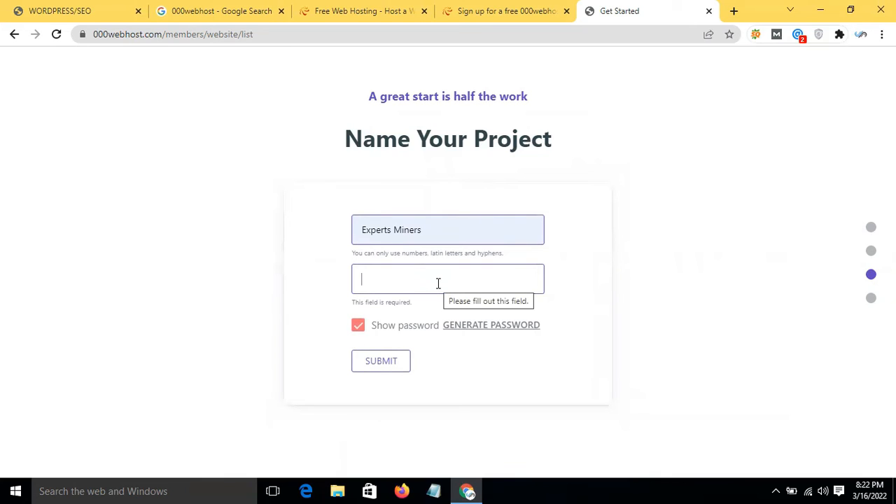
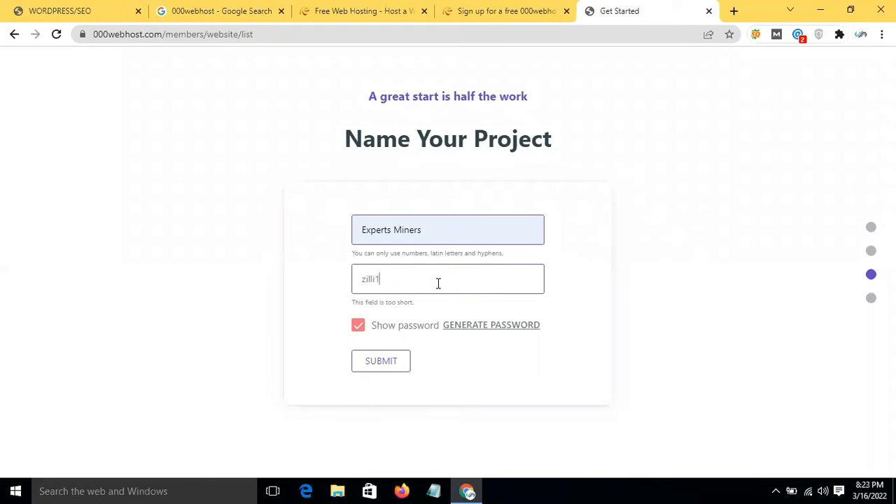
click(359, 326)
click(394, 286)
text(••)
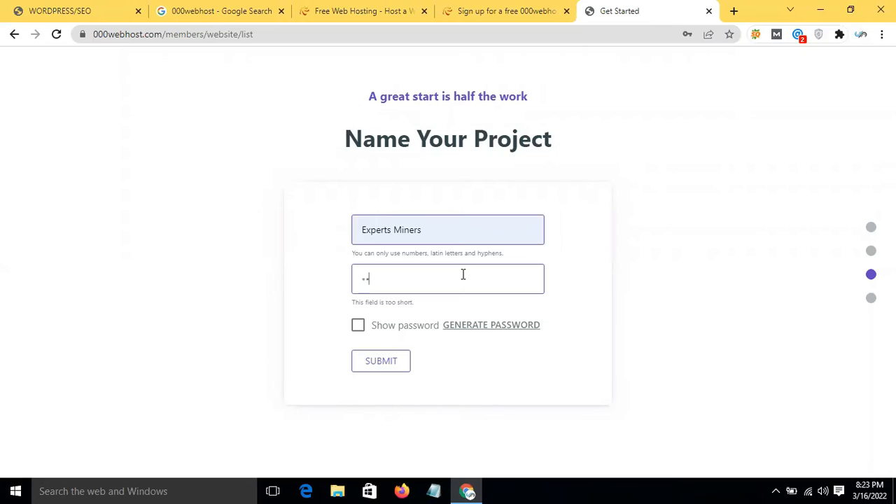
text(••••••)
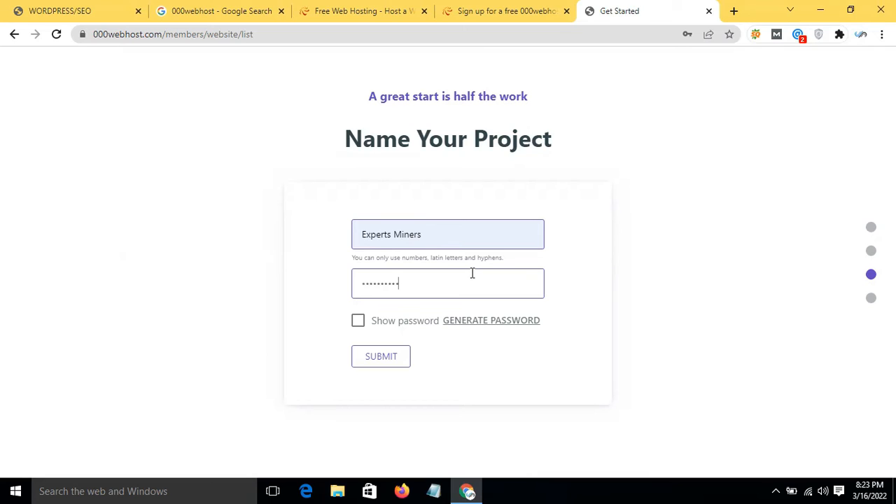
click(387, 359)
Step: Rename the project to 'expertminers' and submit it again
triple_click(453, 234)
key(BackSpace)
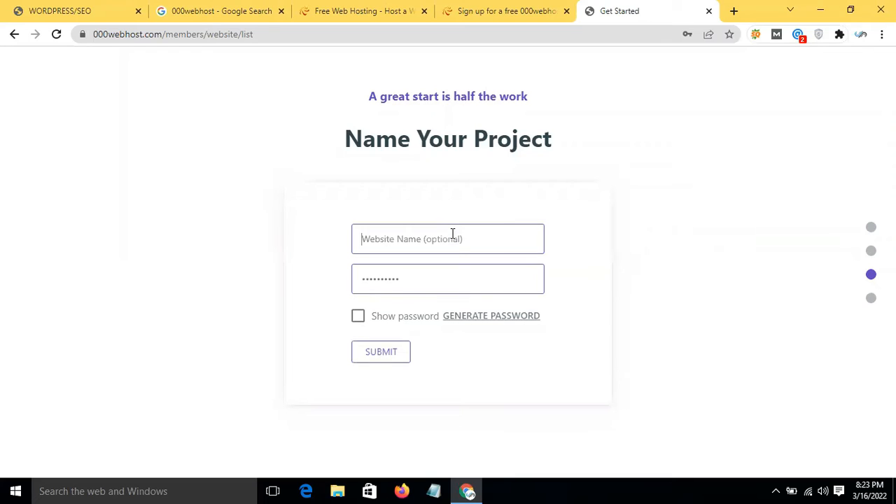
click(453, 233)
text(e)
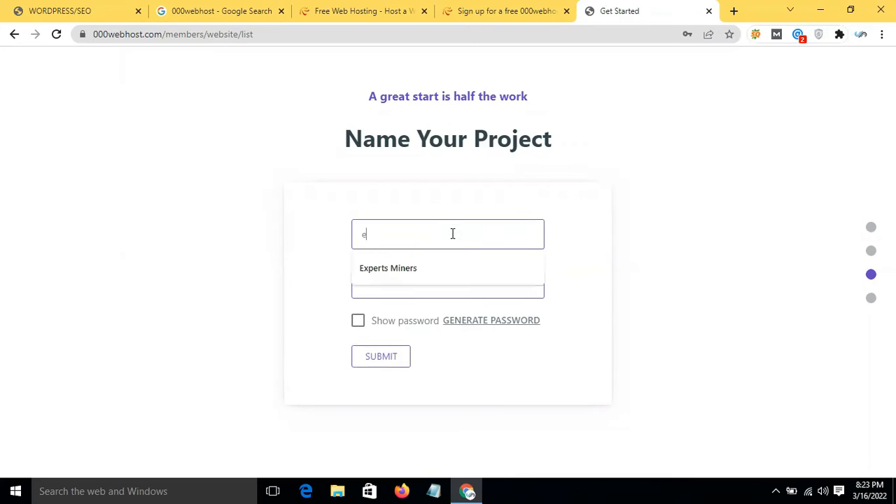
text(xpert)
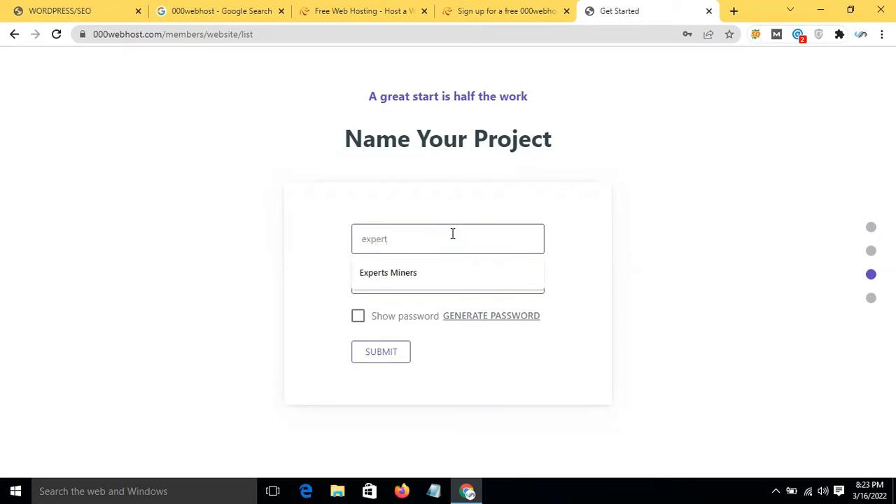
text(miners)
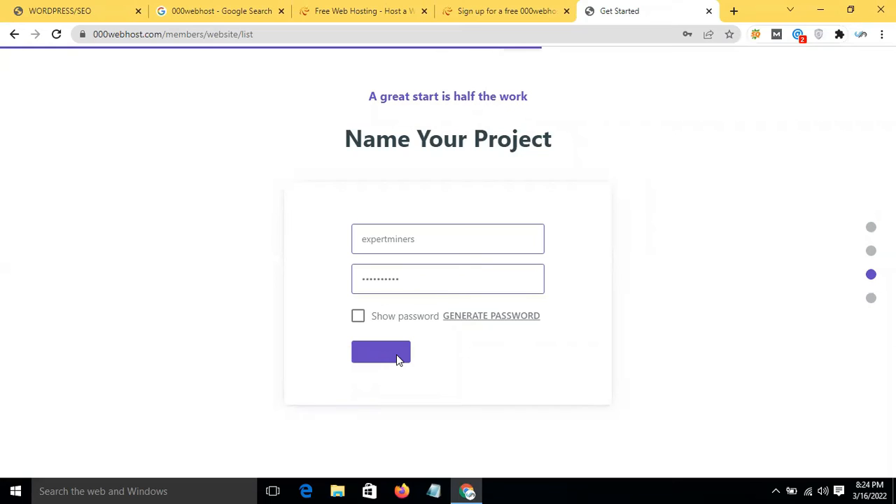
click(363, 357)
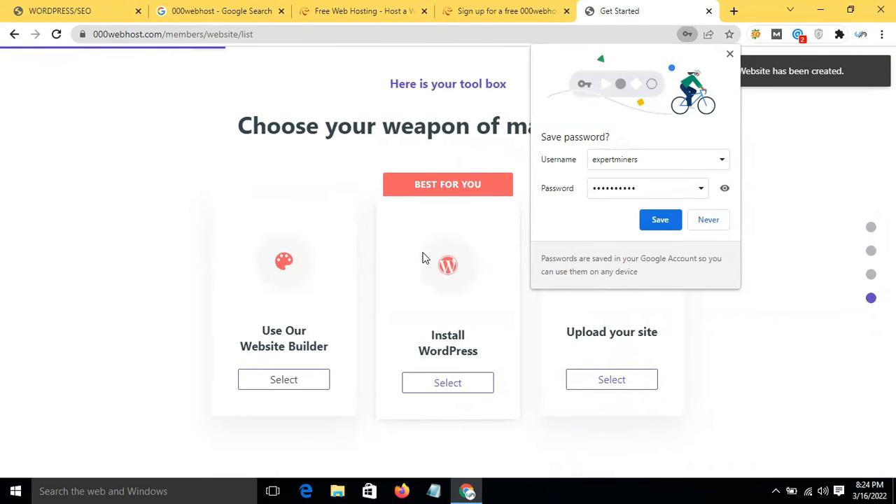
Step: Save the new site login in Chrome's password manager
click(661, 224)
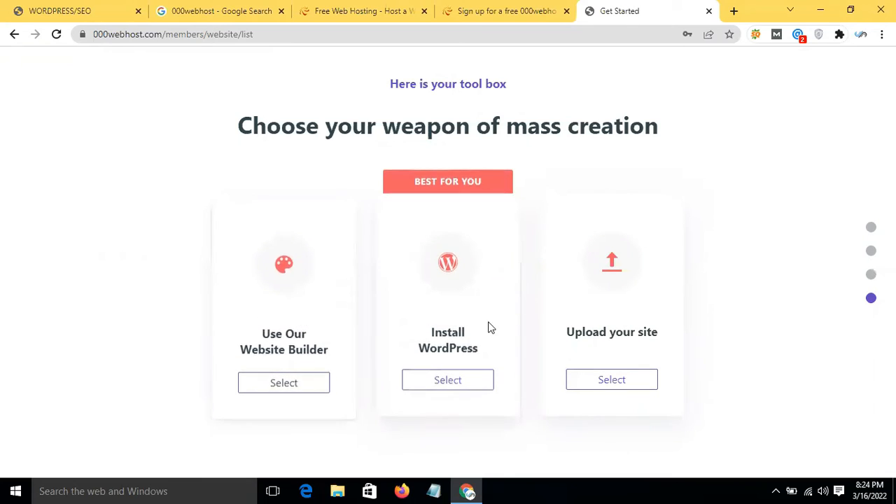
Step: Open the WordPress install form for expertminers and enter the admin password
click(449, 382)
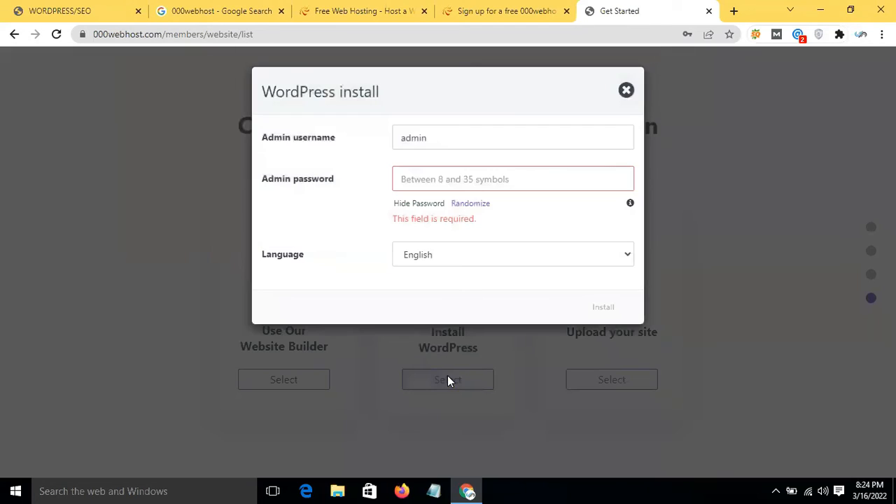
click(723, 138)
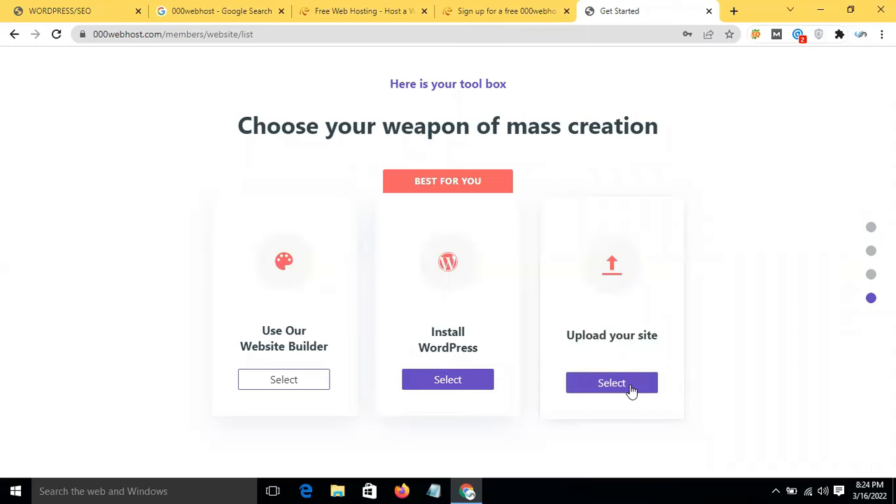
click(639, 390)
click(452, 384)
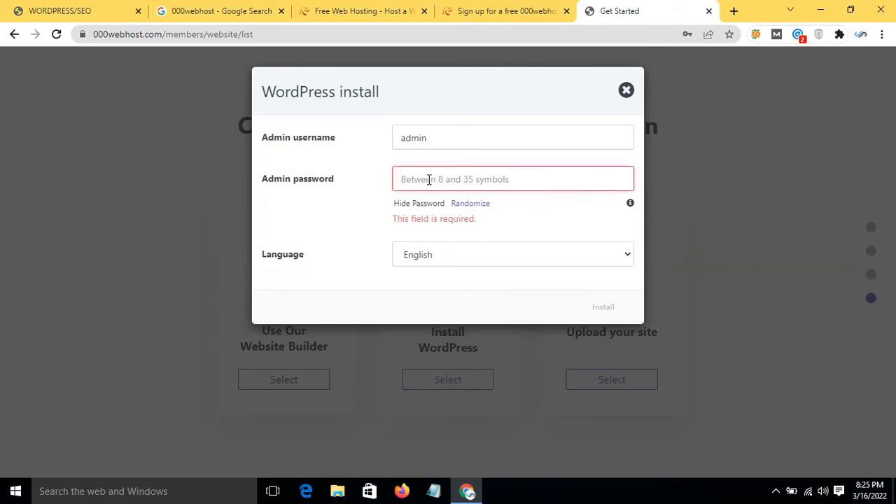
text(z)
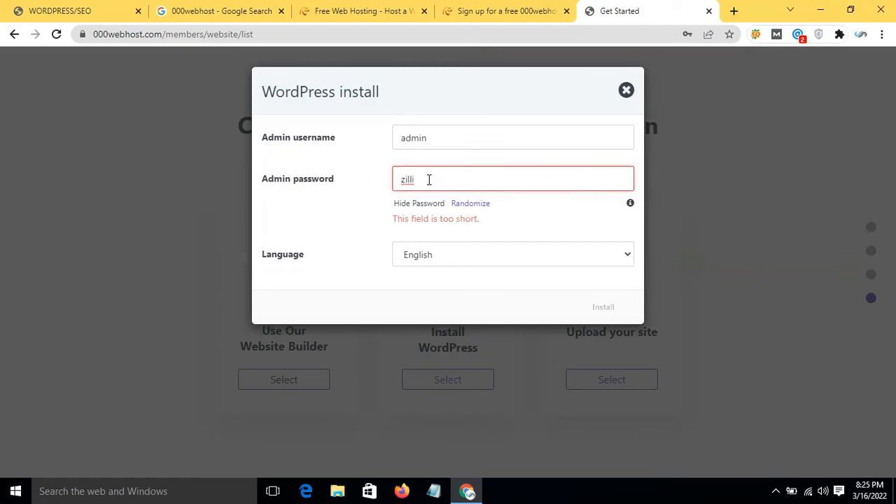
key(BackSpace)
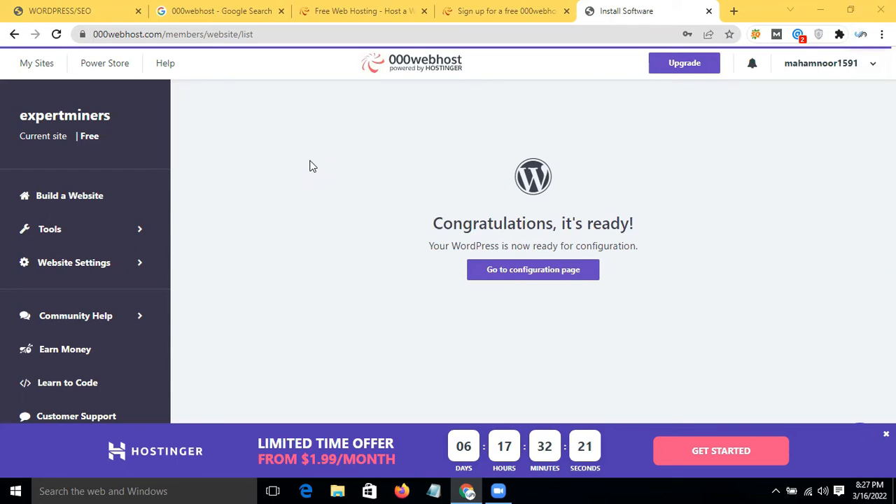
Step: Open the expertminers login page and enter username 'admin' and its password
click(532, 269)
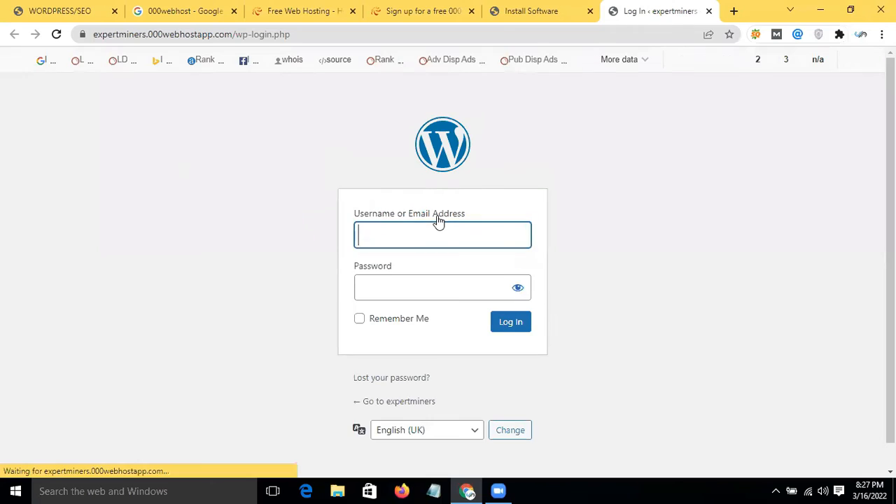
click(410, 227)
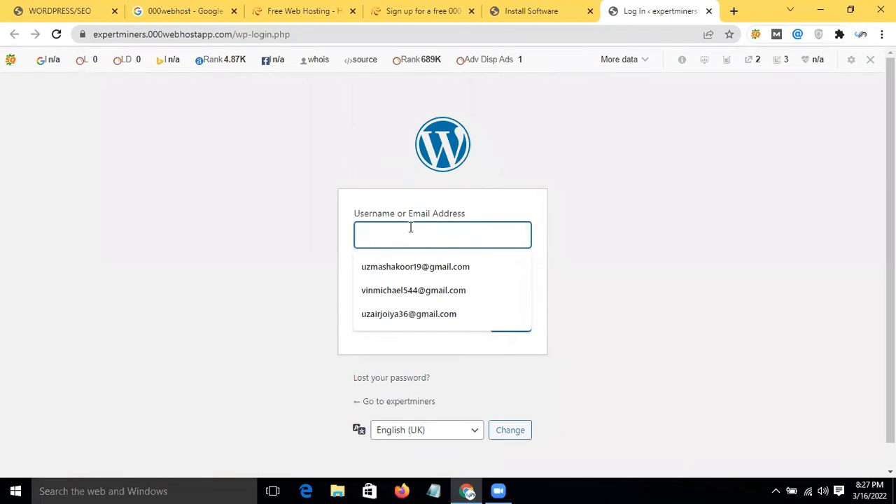
text(admin)
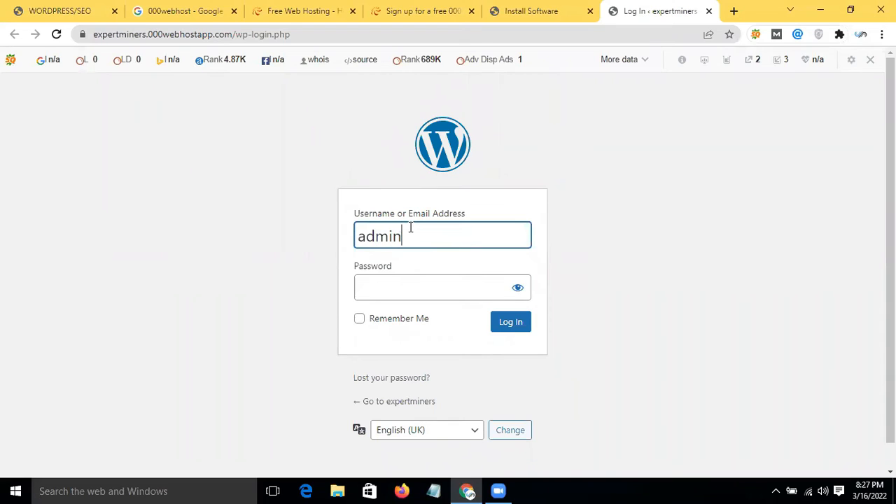
click(424, 294)
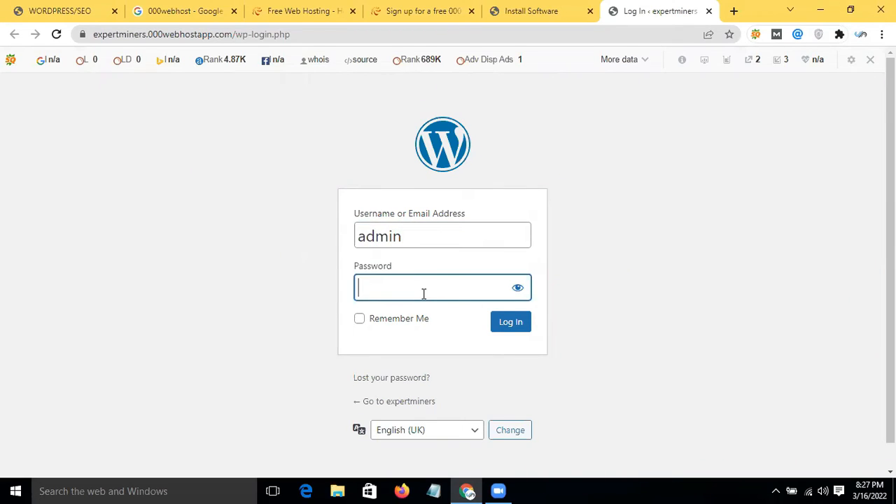
text(a)
text(•••••••)
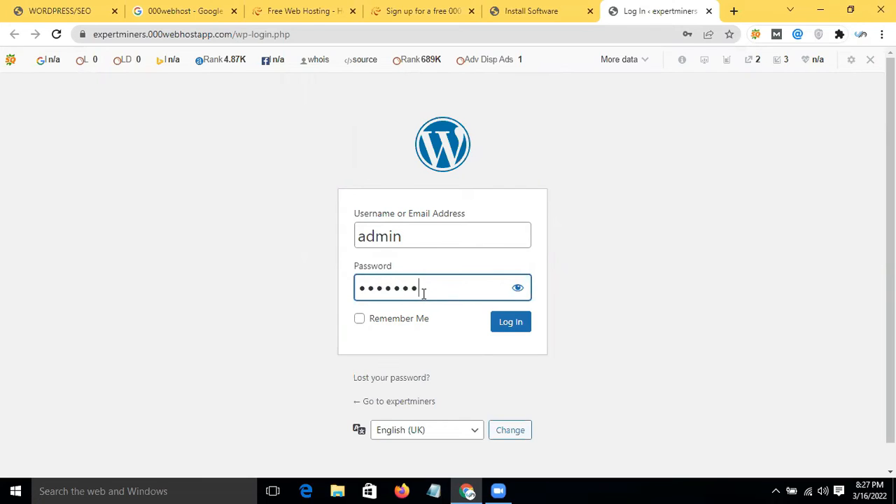
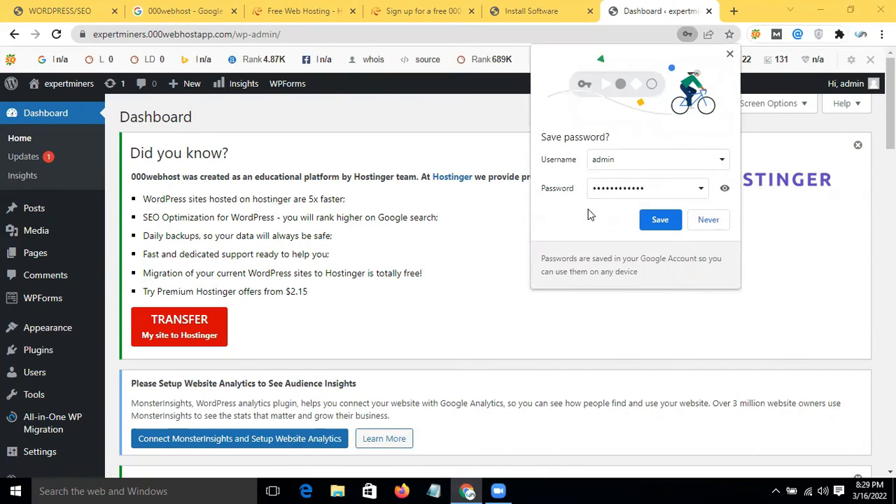
Step: Let Chrome save the WordPress admin password
click(669, 221)
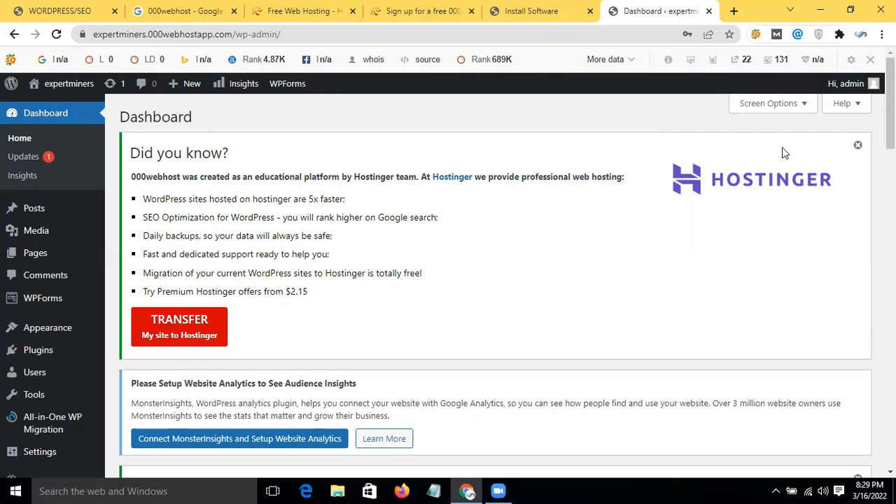
scroll(566, 288, down, 3)
scroll(564, 287, up, 3)
scroll(479, 245, down, 3)
scroll(479, 245, up, 3)
Step: Dismiss the Hostinger 'Did you know?' notice on the dashboard
click(858, 145)
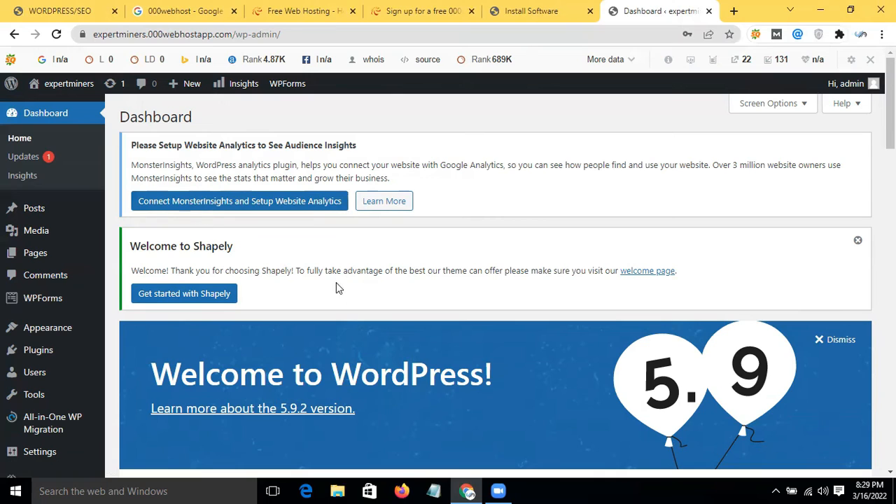
scroll(354, 252, down, 5)
scroll(354, 252, up, 5)
Step: Open the live expertminers blog in a new tab and scroll through it
mouse_move(74, 86)
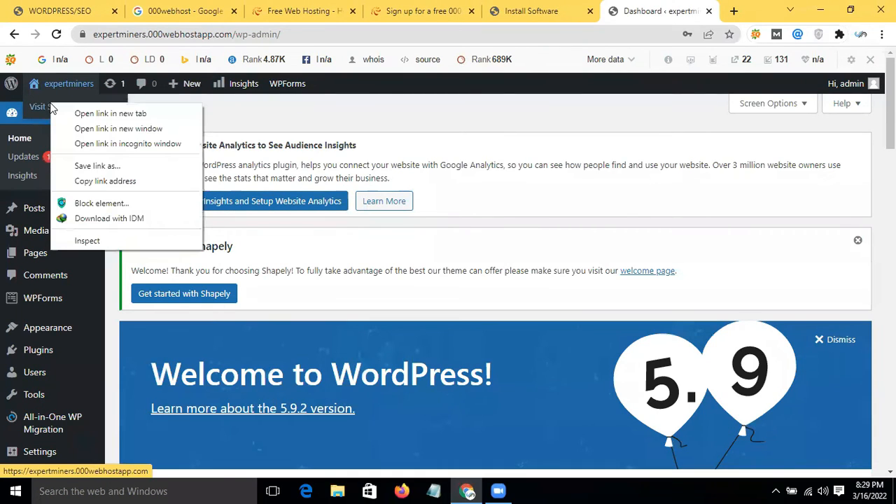
right_click(54, 106)
click(109, 113)
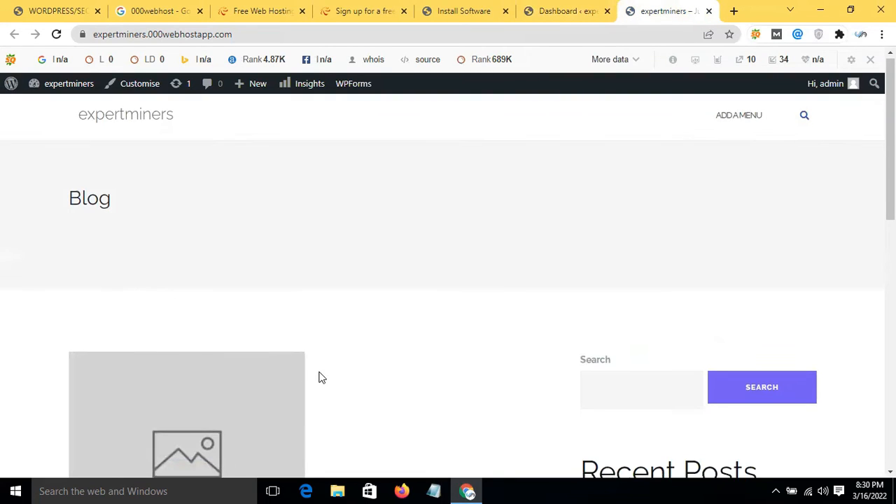
scroll(320, 376, down, 10)
scroll(319, 376, up, 5)
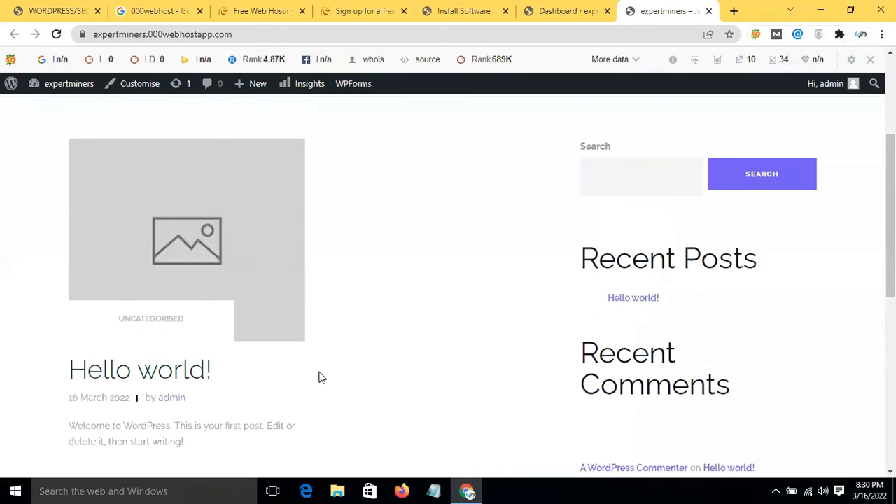
scroll(413, 326, down, 5)
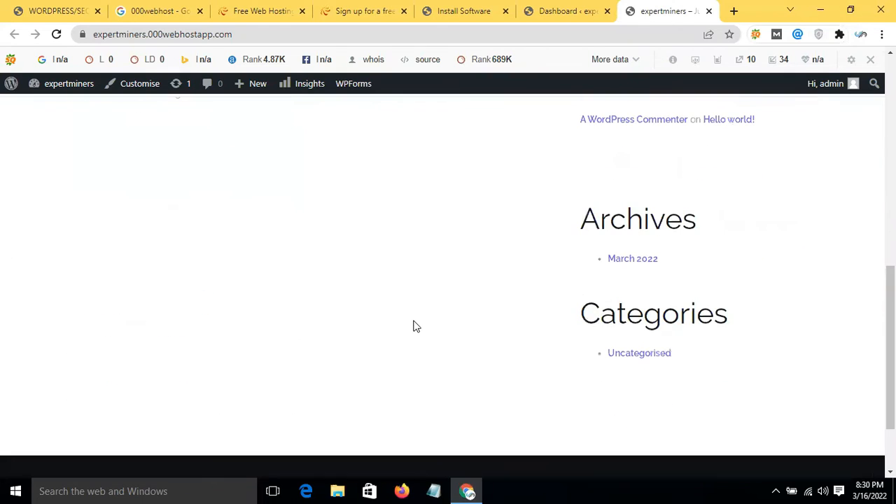
scroll(332, 361, down, 2)
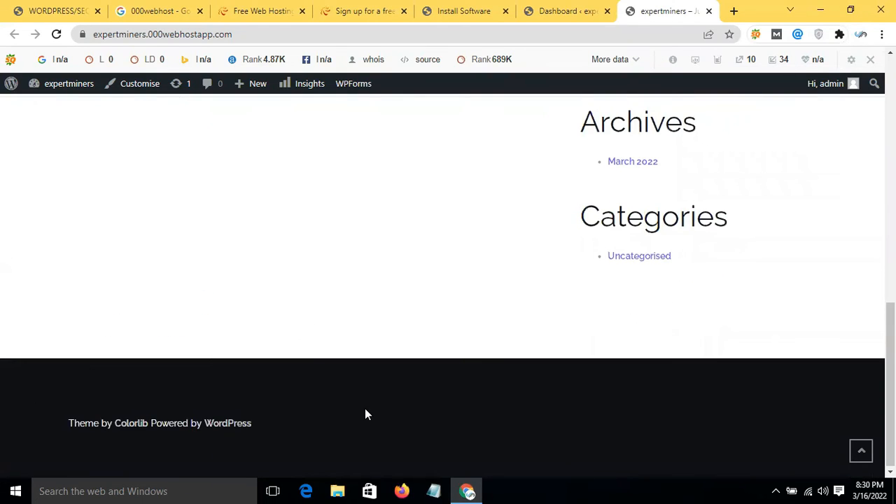
scroll(498, 290, up, 10)
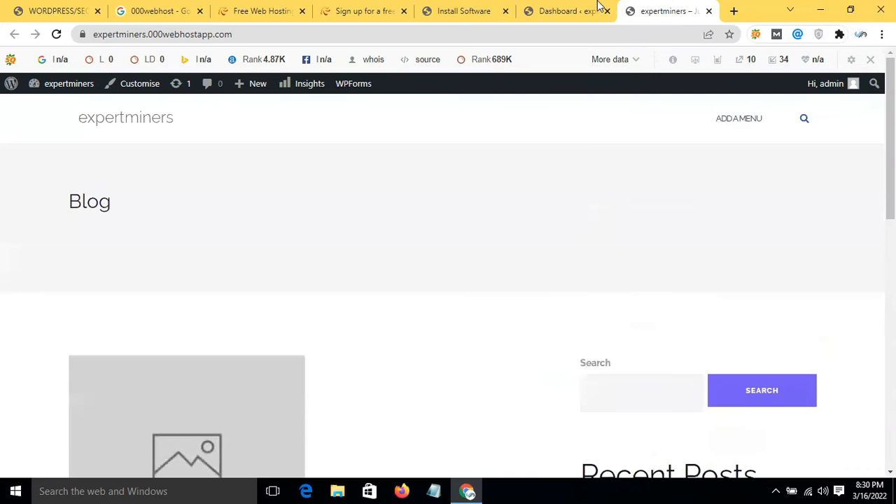
Step: Return to the WordPress dashboard and go to Plugins
click(592, 7)
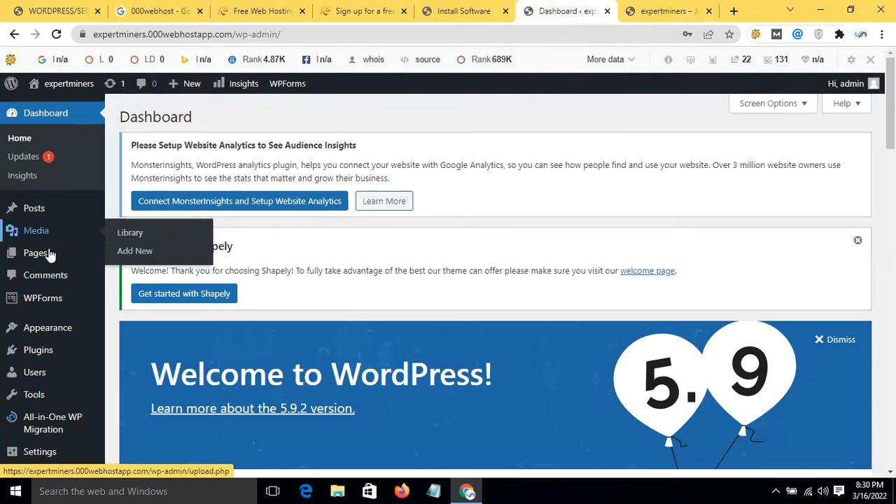
mouse_move(56, 350)
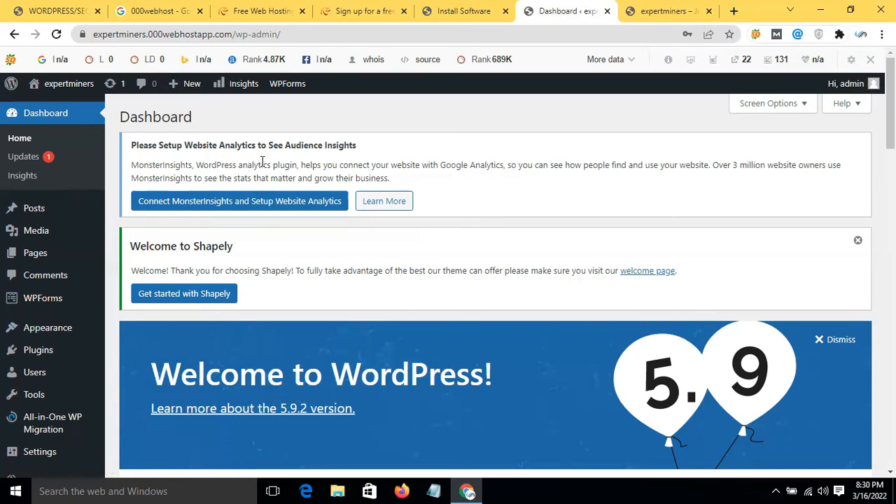
scroll(260, 164, down, 5)
scroll(260, 164, up, 5)
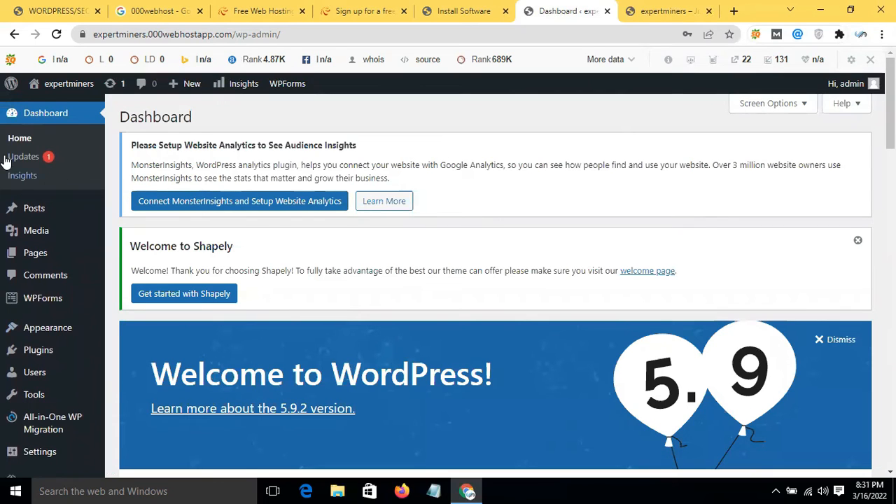
scroll(51, 198, down, 3)
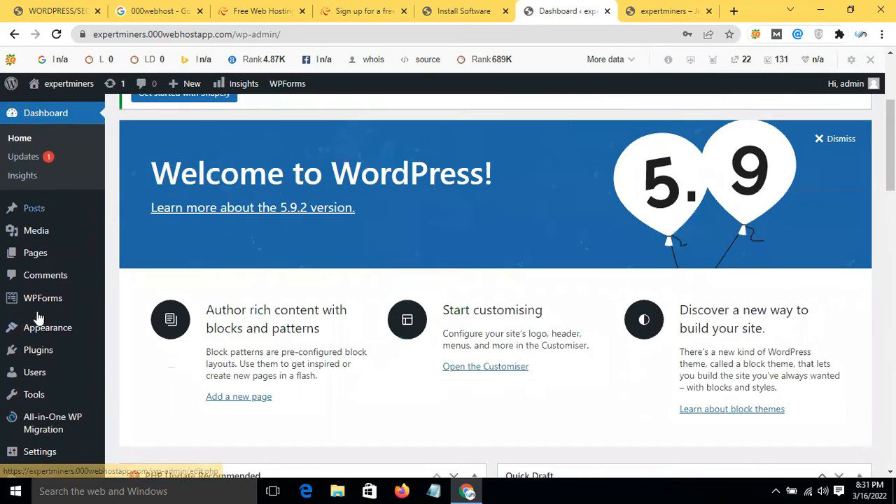
scroll(36, 322, down, 2)
mouse_move(97, 404)
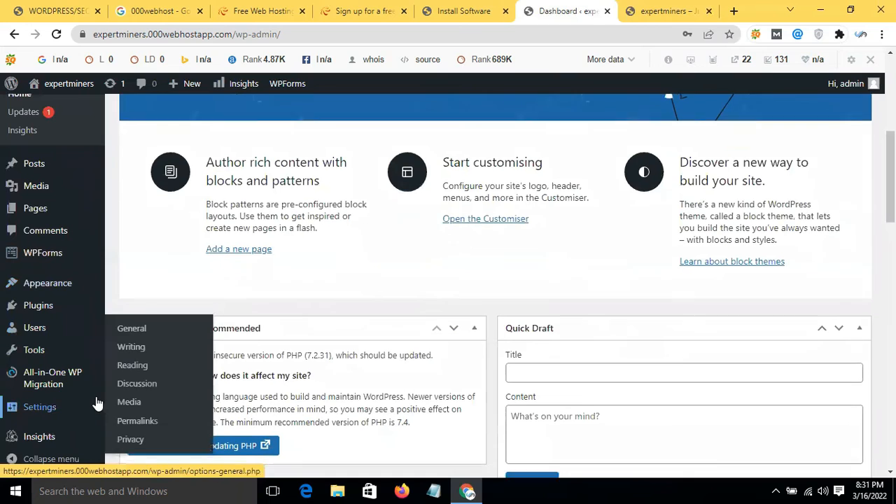
click(39, 306)
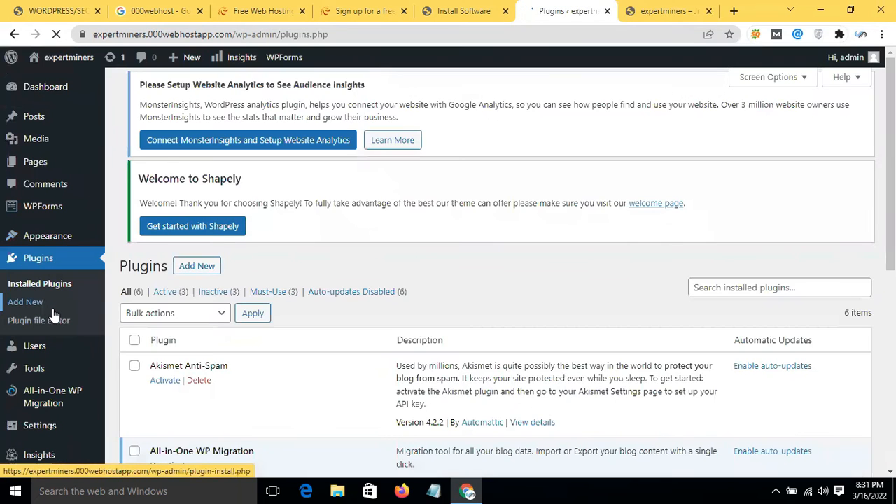
Step: Look at Add New and WPForms, then show Installed Plugins with all six listed
click(53, 306)
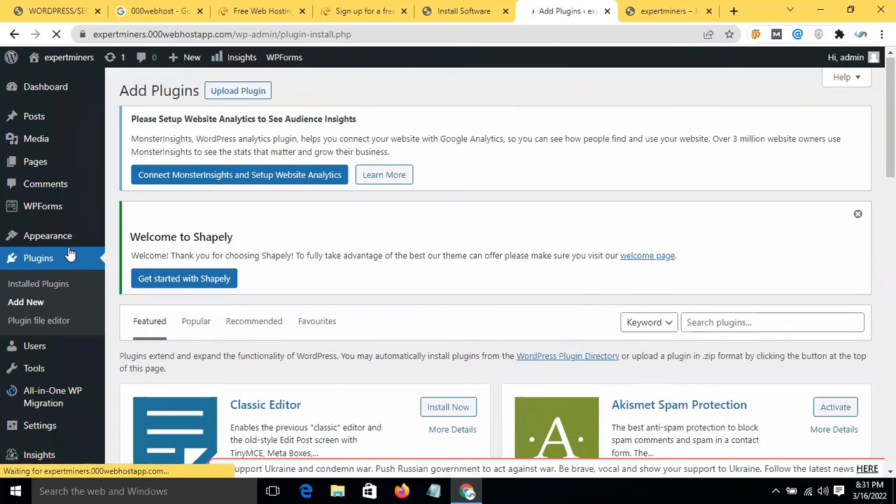
click(62, 261)
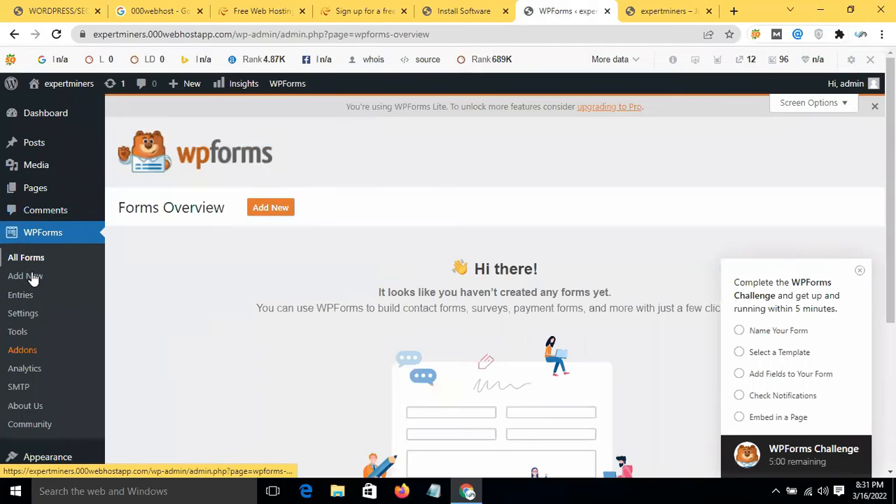
scroll(32, 278, down, 3)
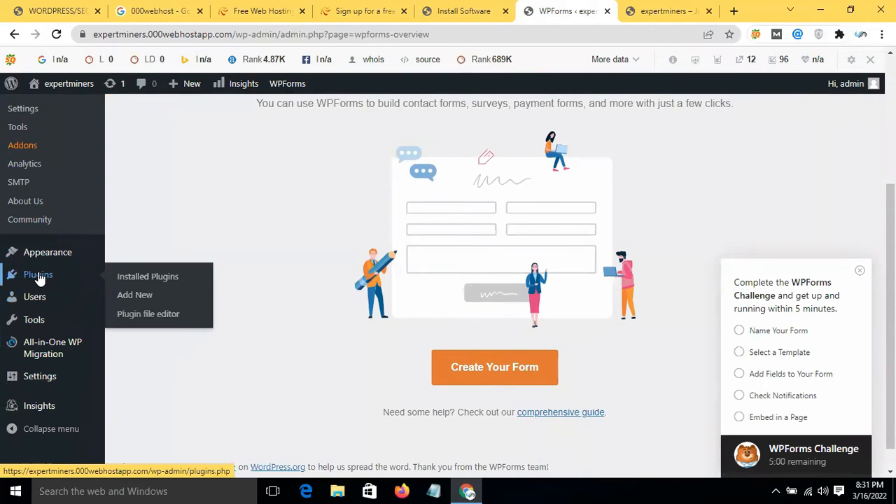
click(37, 276)
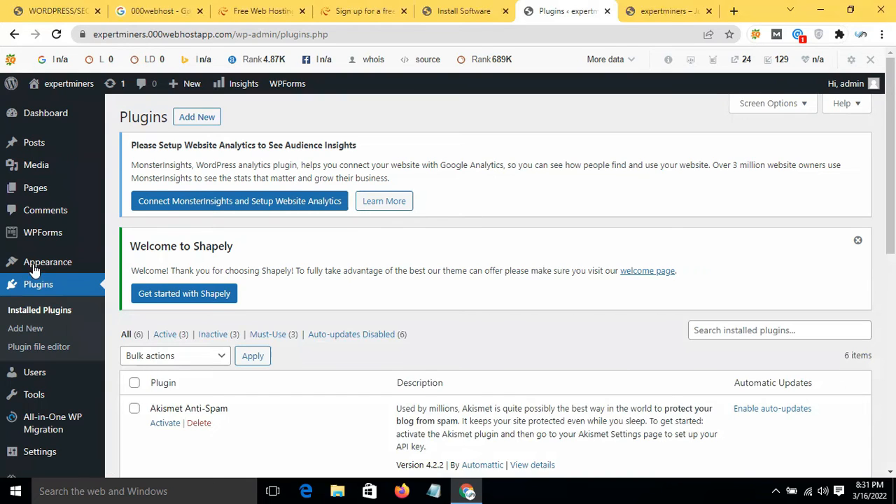
Step: Dismiss the Shapely welcome notice and select all six plugins
click(858, 241)
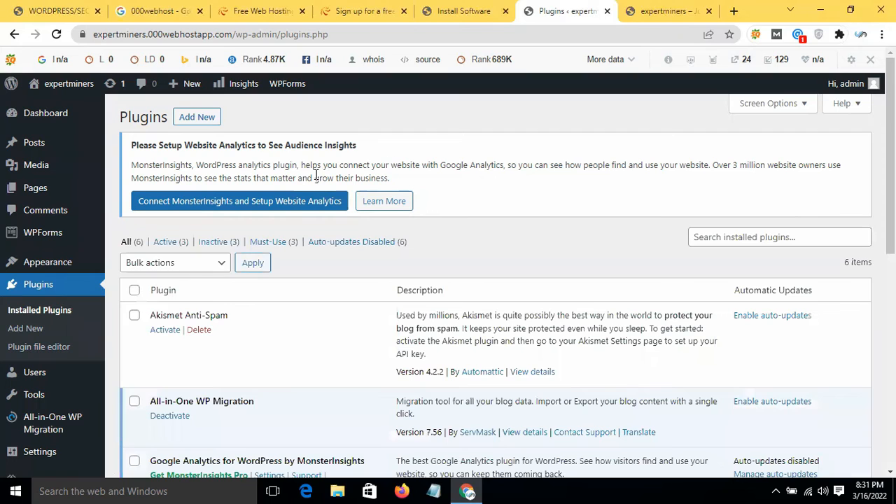
scroll(280, 238, down, 1)
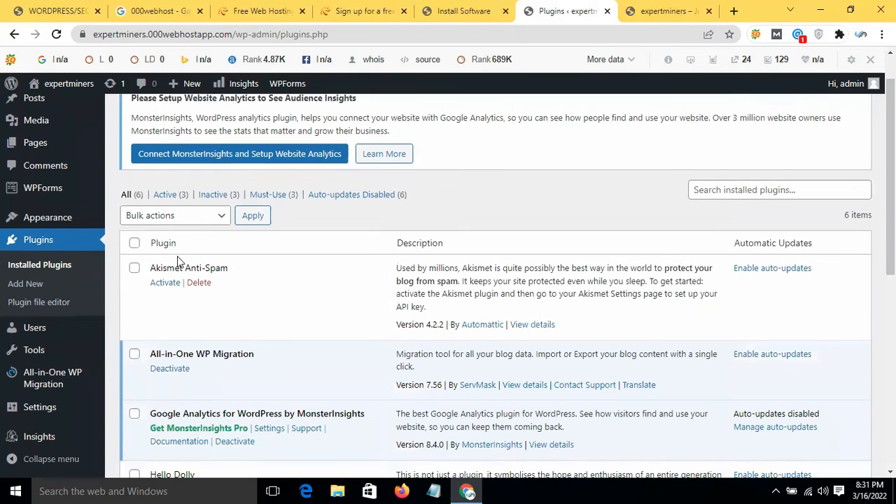
click(134, 243)
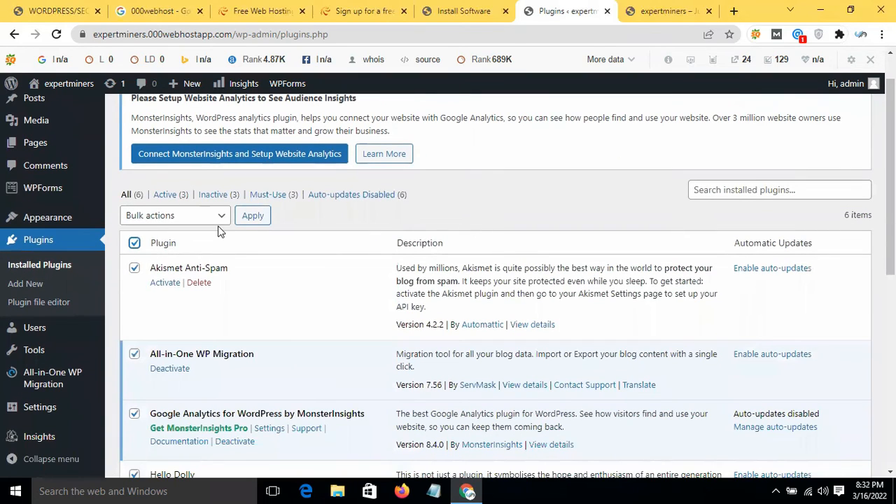
scroll(219, 232, down, 3)
scroll(219, 232, down, 3)
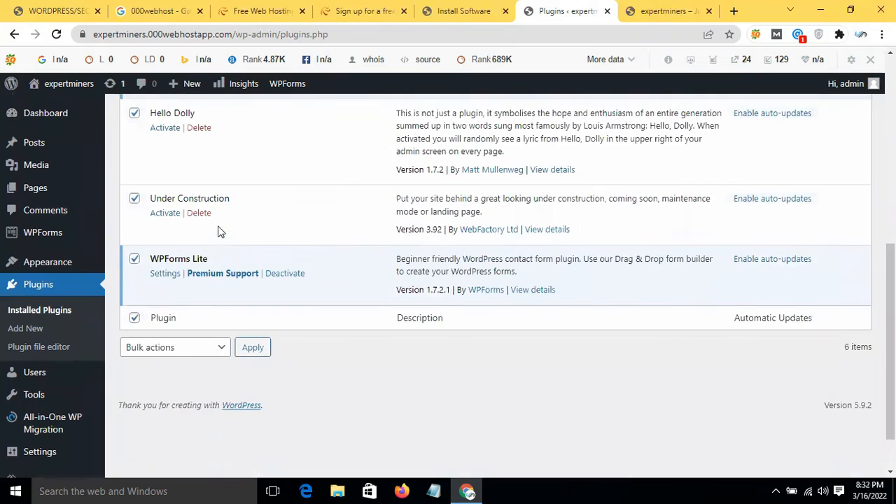
scroll(229, 228, up, 6)
Step: Apply the Deactivate bulk action to the selected plugins
click(191, 264)
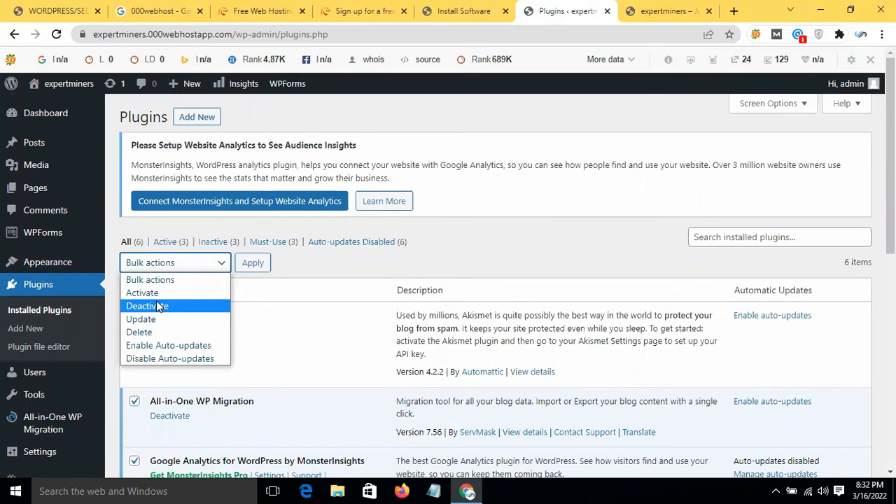
click(158, 306)
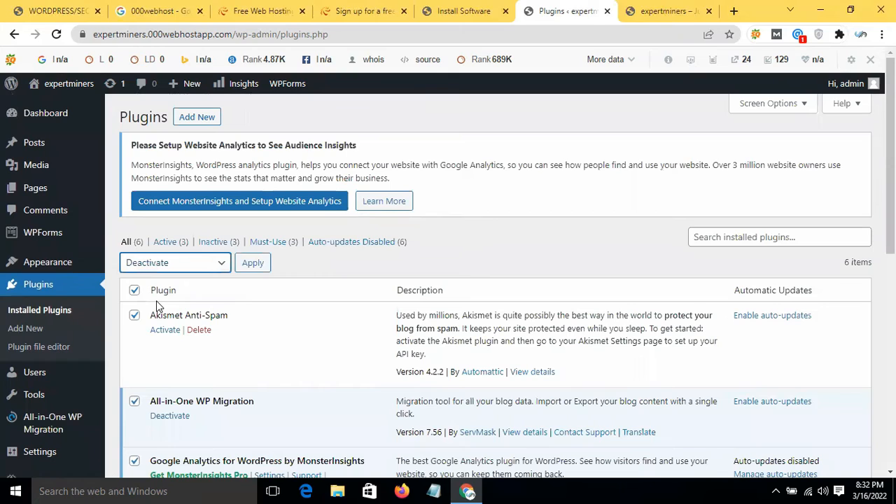
click(215, 263)
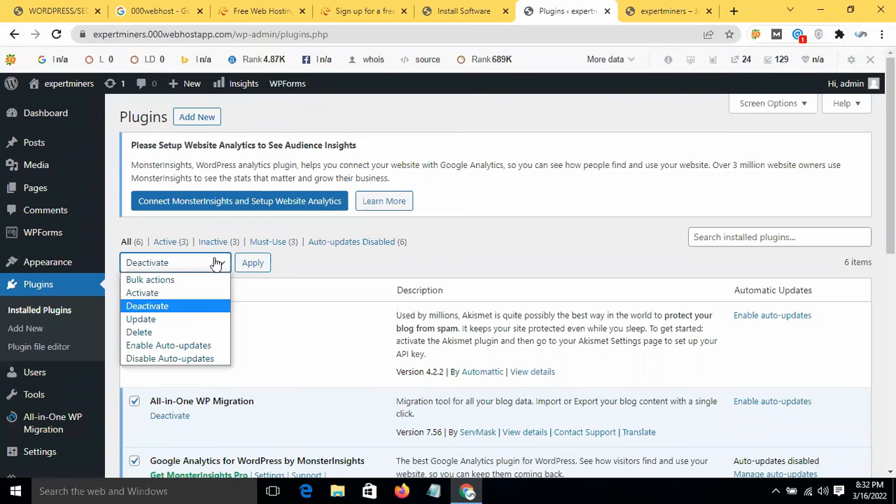
click(168, 306)
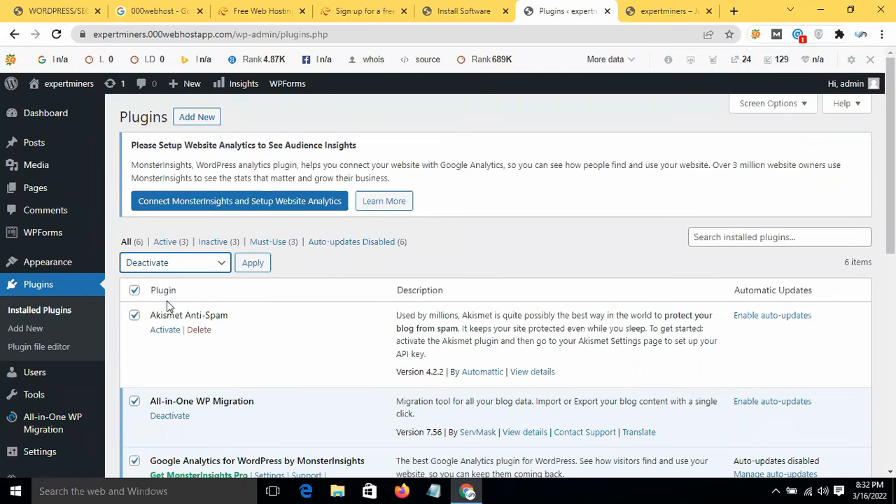
click(262, 266)
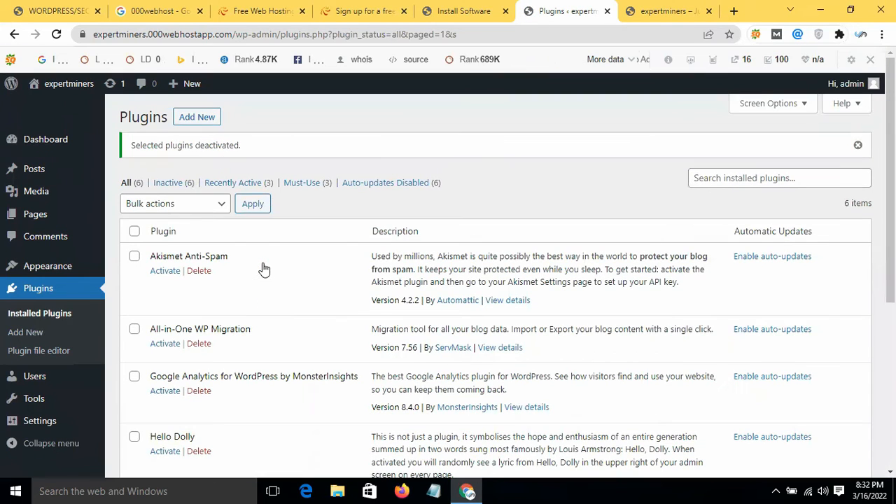
Step: Select all six plugins and bulk-delete them, confirming removal of their data
scroll(270, 276, down, 2)
scroll(270, 276, down, 3)
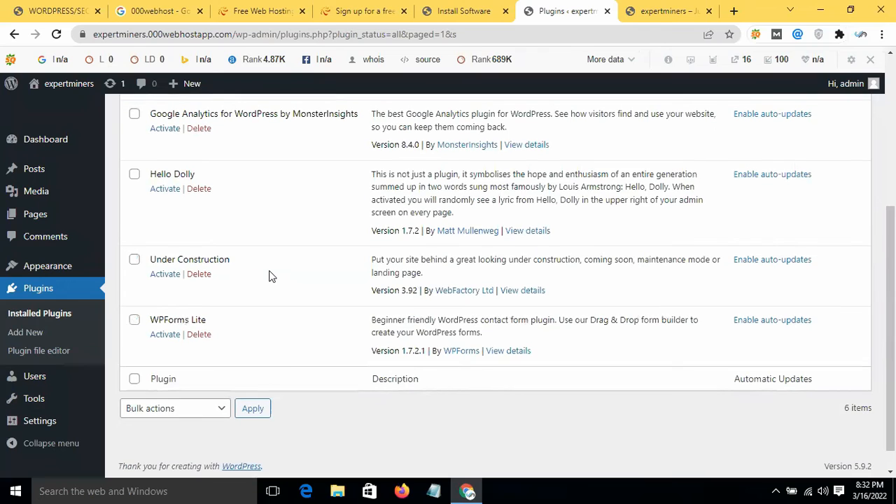
scroll(270, 276, up, 5)
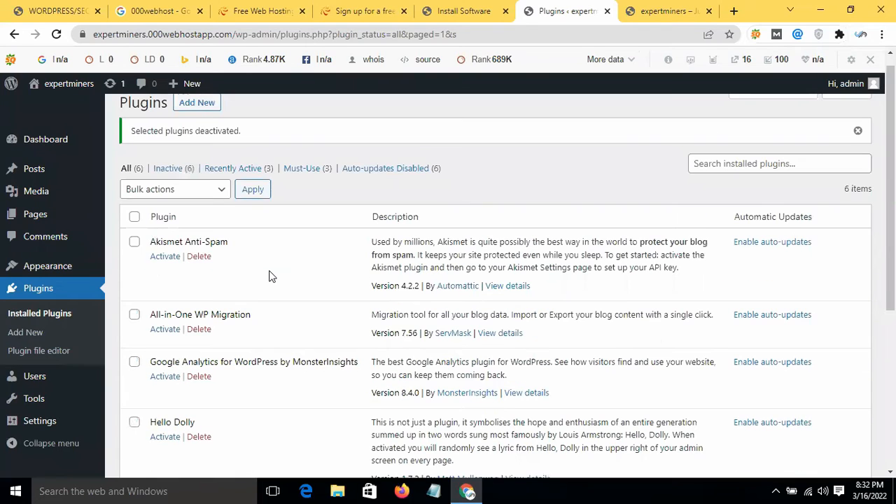
click(134, 218)
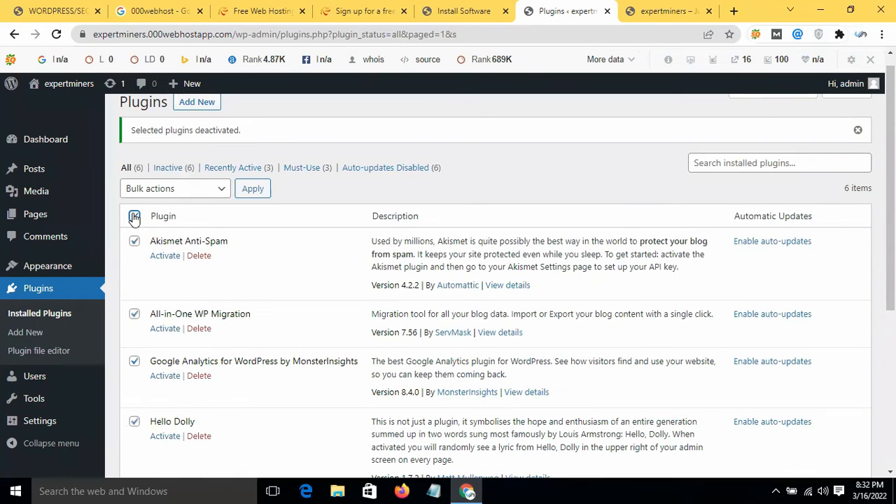
click(223, 189)
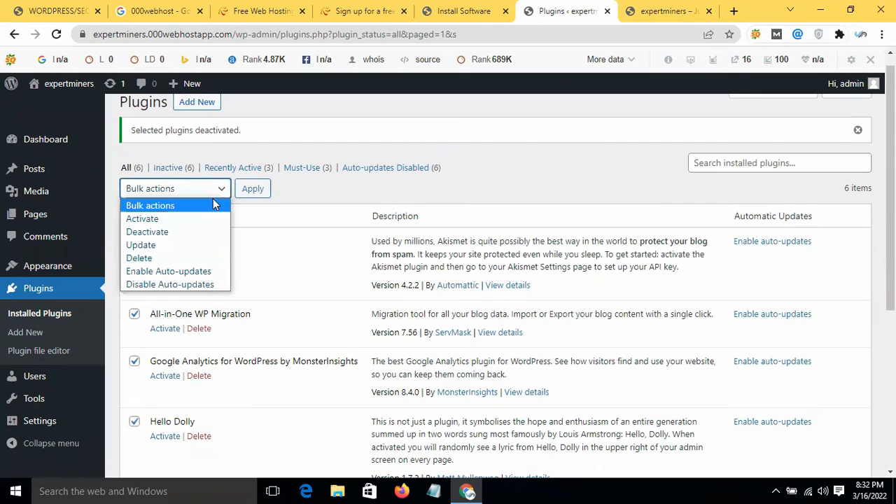
click(159, 257)
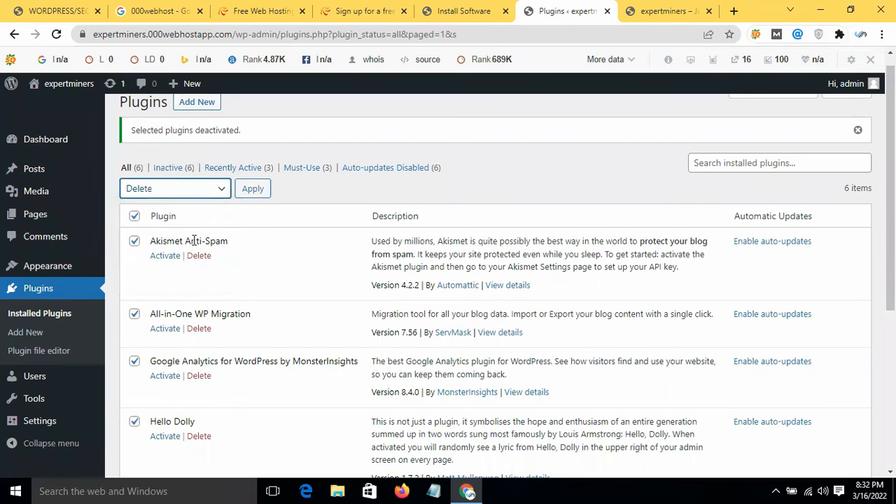
click(254, 190)
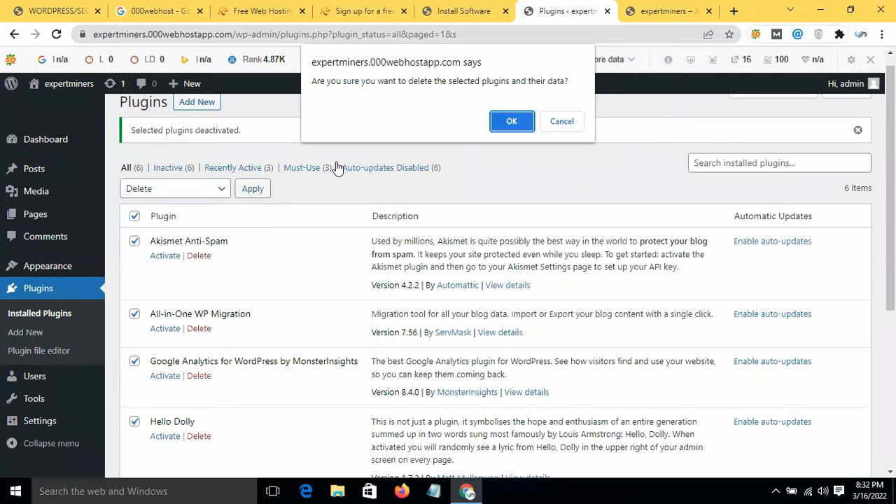
click(508, 122)
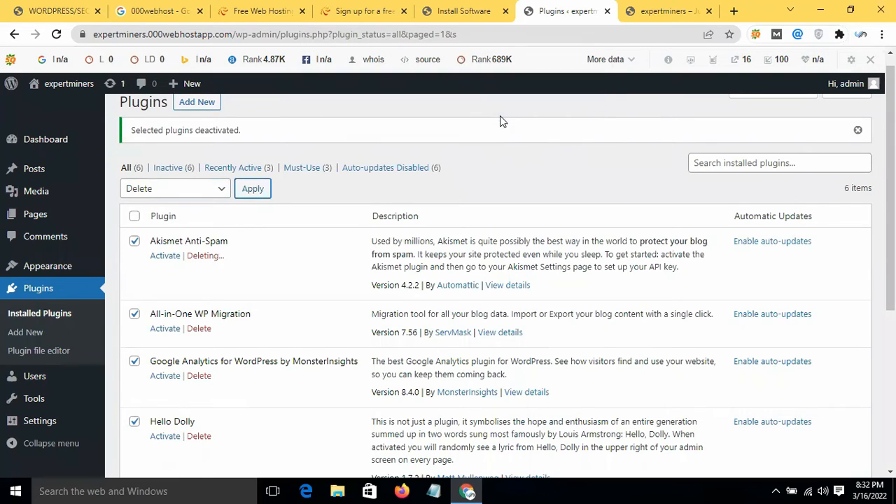
scroll(275, 238, down, 2)
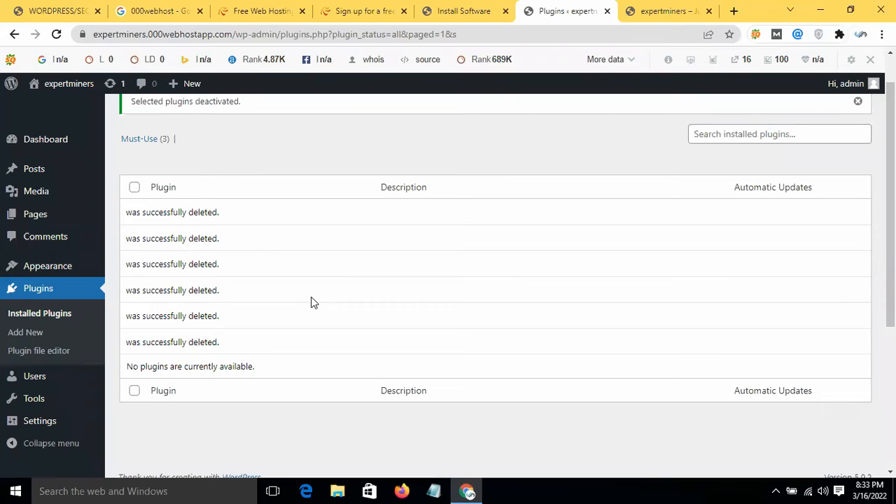
scroll(171, 260, up, 1)
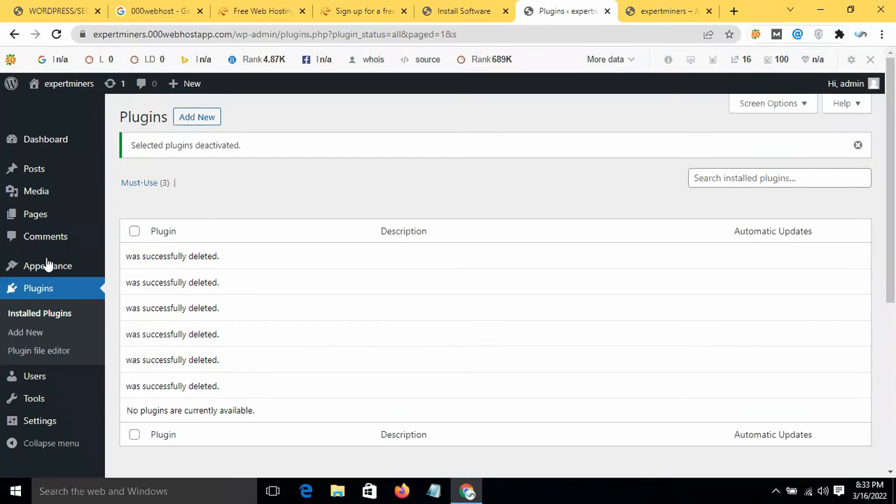
mouse_move(80, 388)
scroll(81, 389, down, 1)
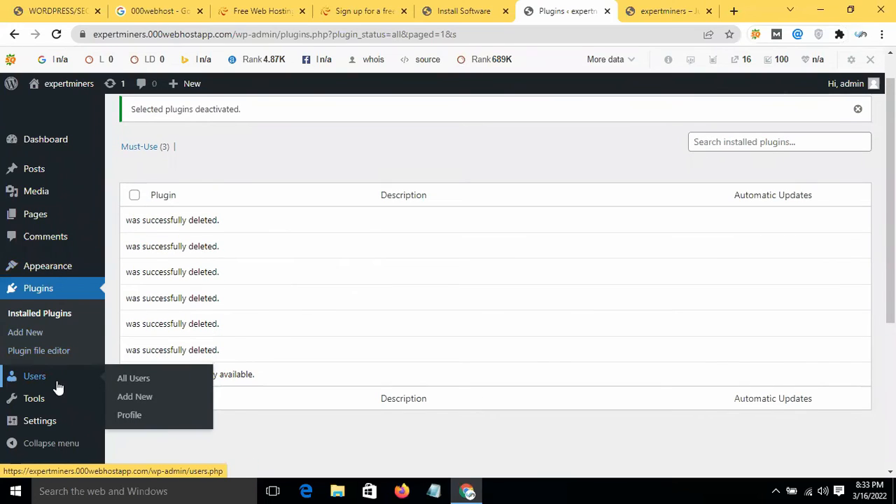
Step: In Settings > General, capitalise the site title to 'ExpertMiners'
click(33, 427)
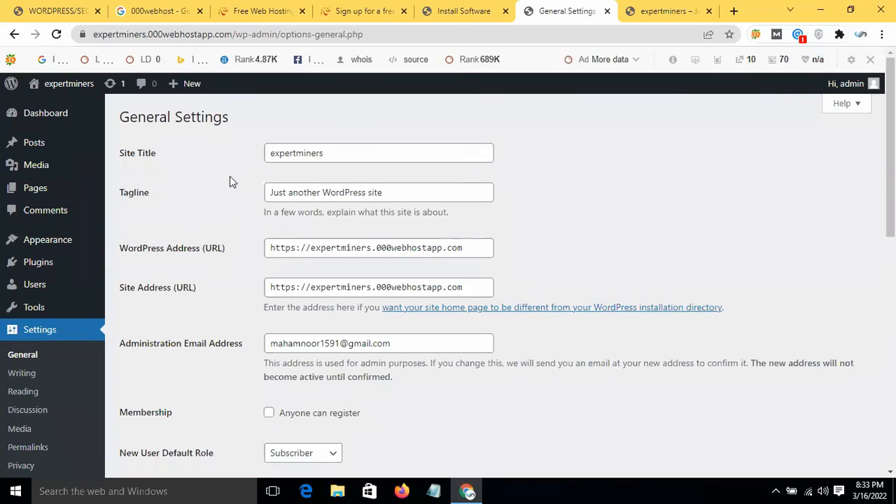
click(362, 151)
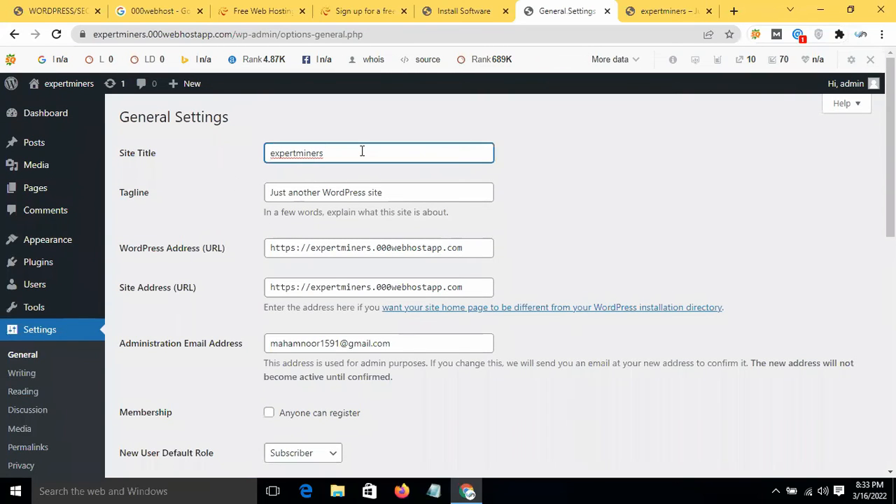
double_click(362, 151)
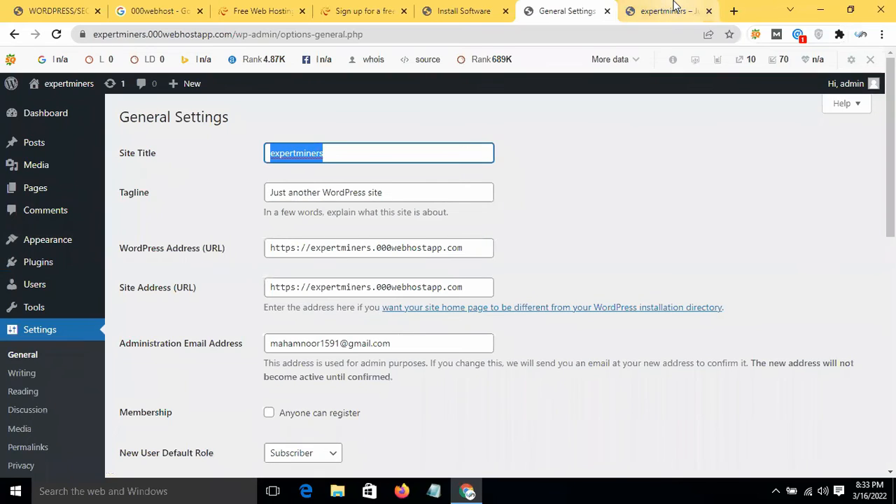
click(672, 10)
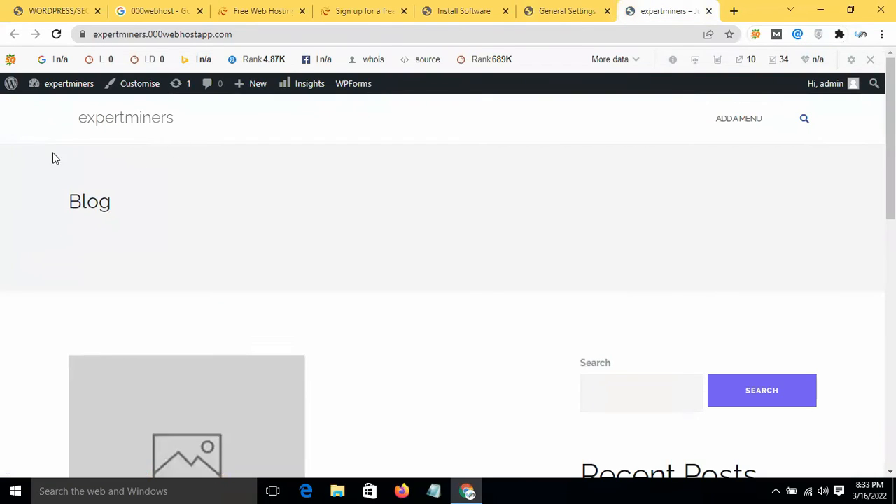
click(573, 10)
click(278, 157)
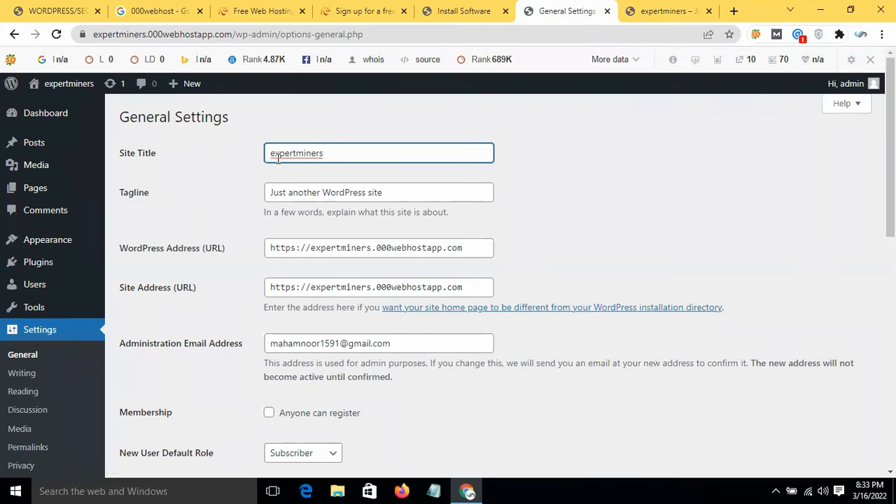
key(BackSpace)
text(E)
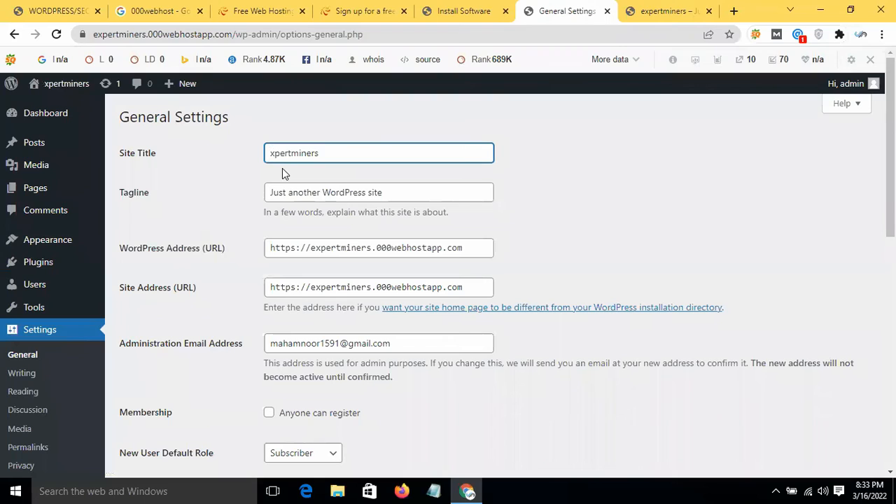
click(303, 154)
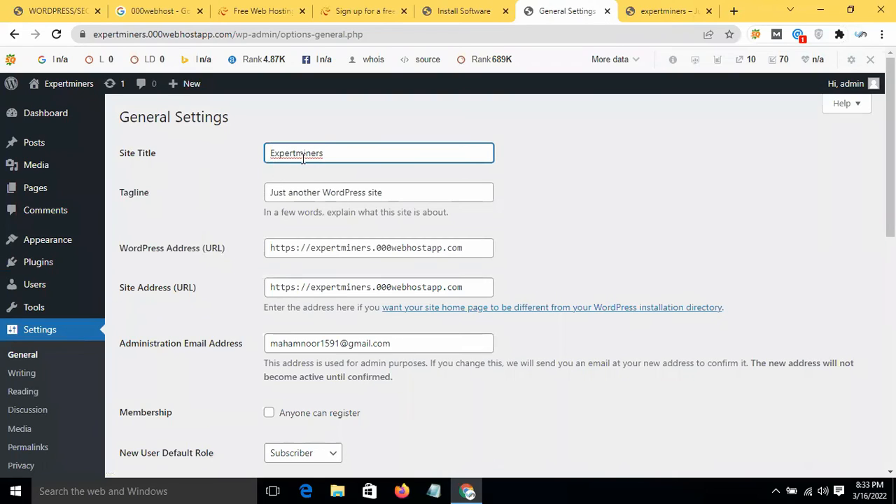
key(BackSpace)
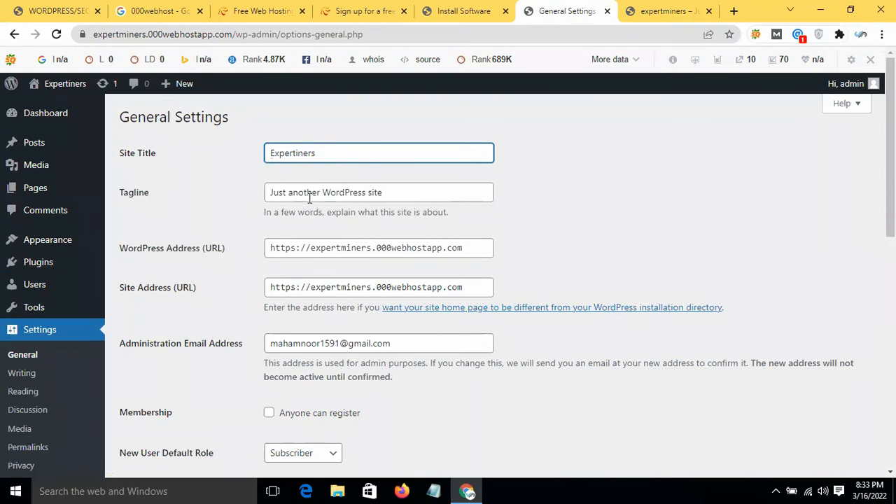
text(M)
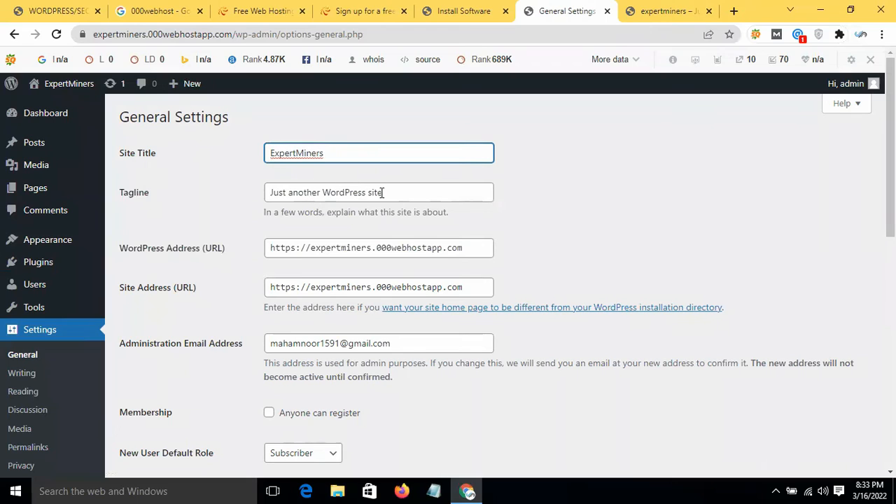
Step: Replace the old tagline with 'The news universe'
click(338, 195)
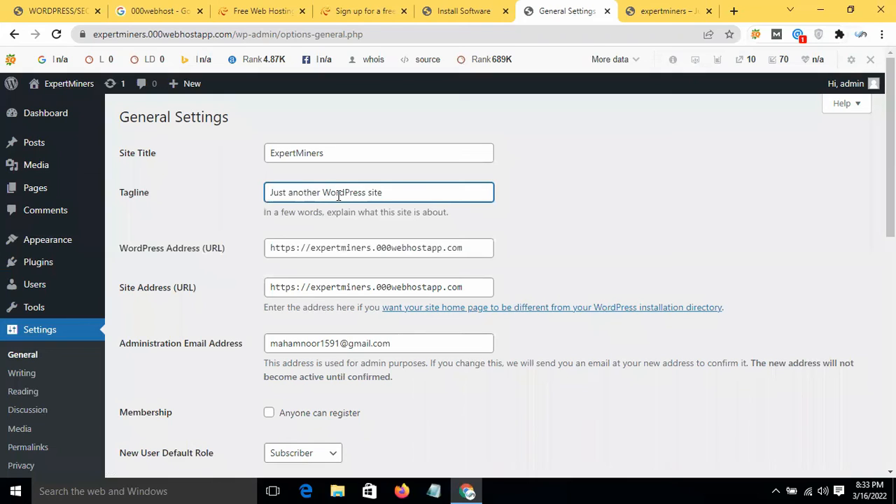
double_click(339, 196)
key(BackSpace)
key(BackSpace)
double_click(350, 195)
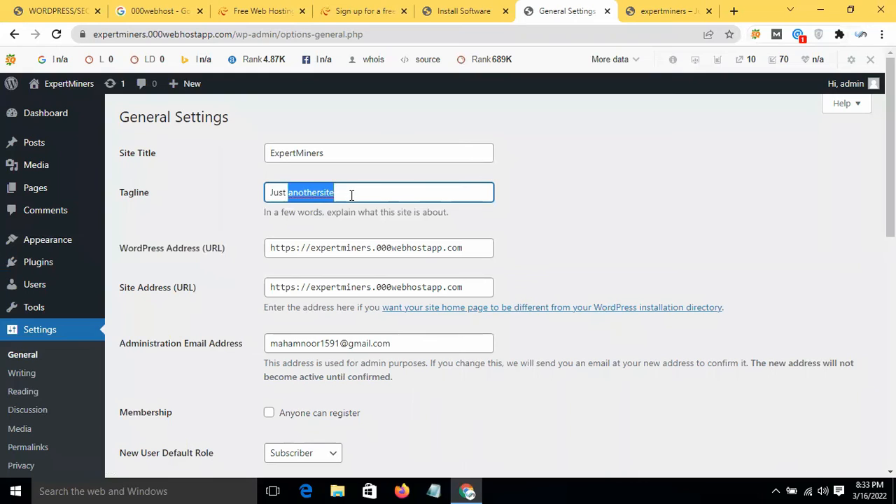
key(BackSpace)
key(BackSpace)
key(BackSpace)
key(BackSpace)
key(BackSpace)
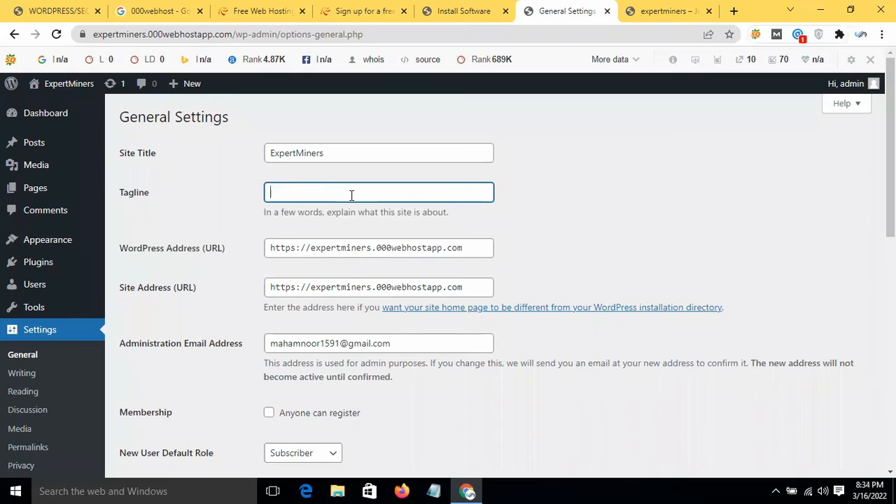
text(The news universe)
Step: Keep Subscriber as the default role for new users
scroll(434, 280, down, 2)
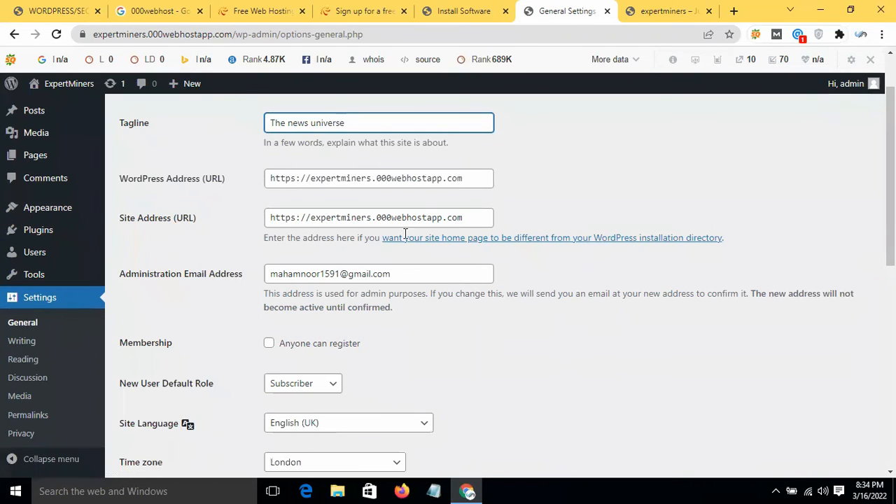
scroll(407, 314, down, 2)
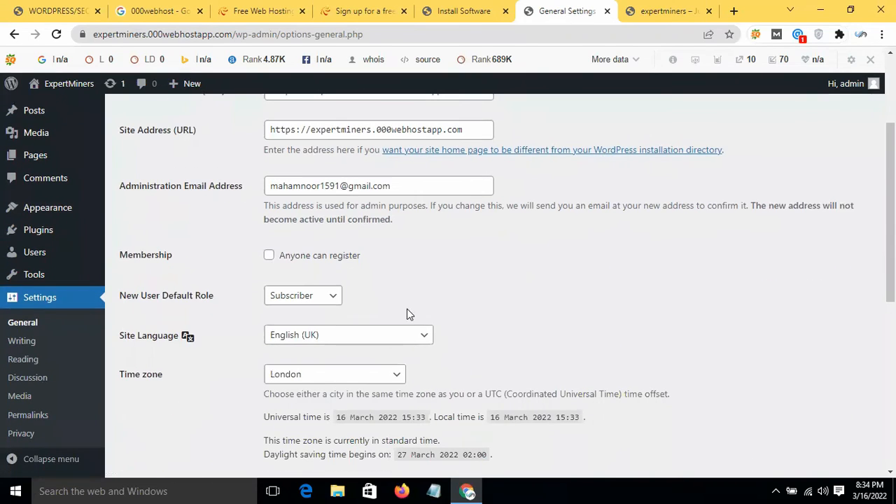
right_click(470, 358)
scroll(231, 227, up, 2)
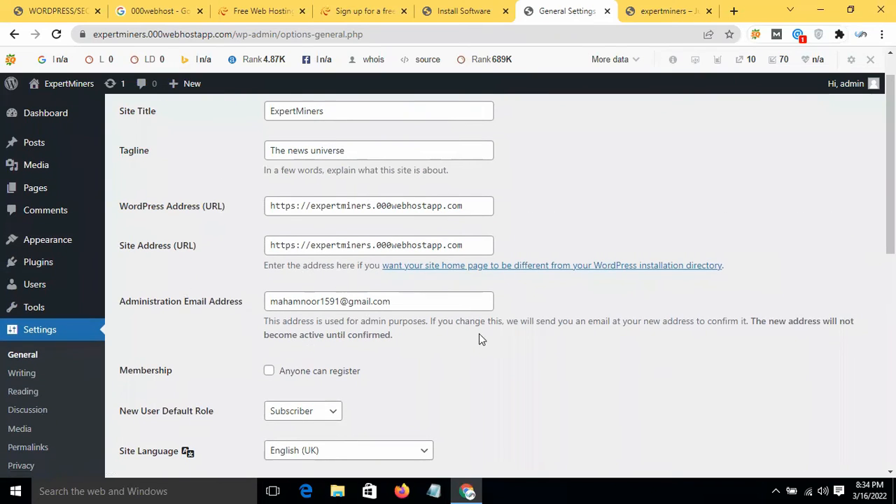
scroll(489, 338, down, 1)
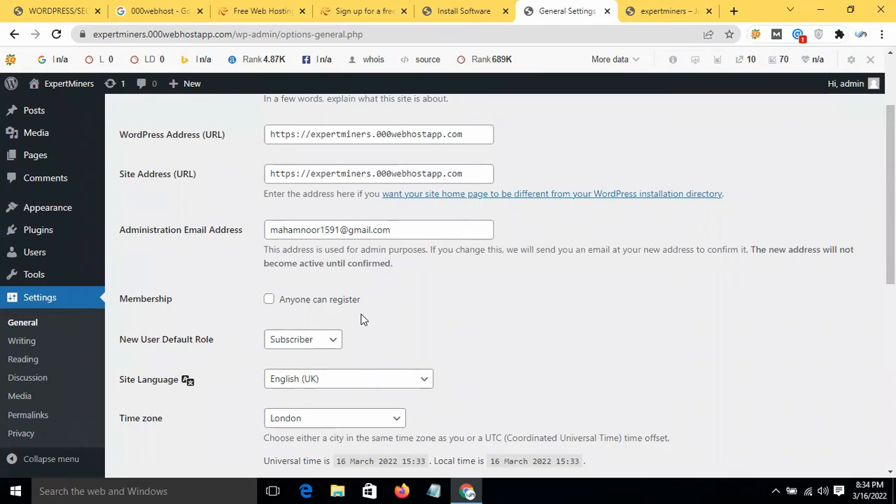
click(333, 341)
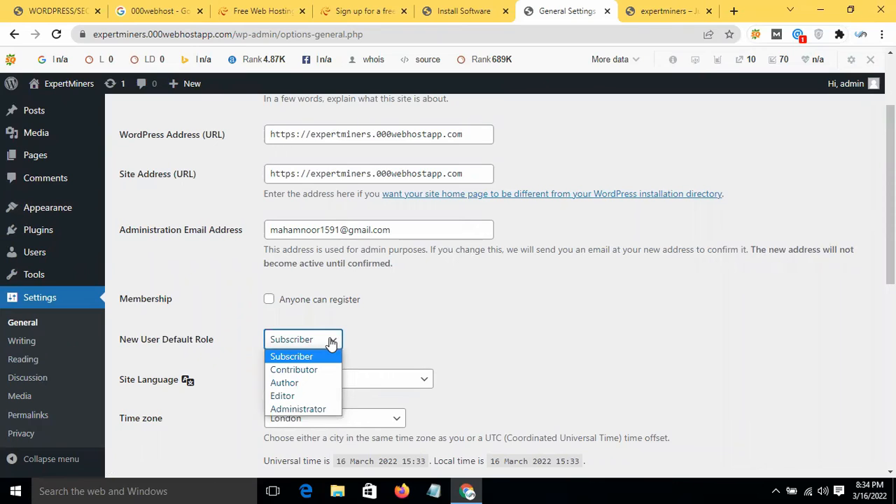
click(331, 341)
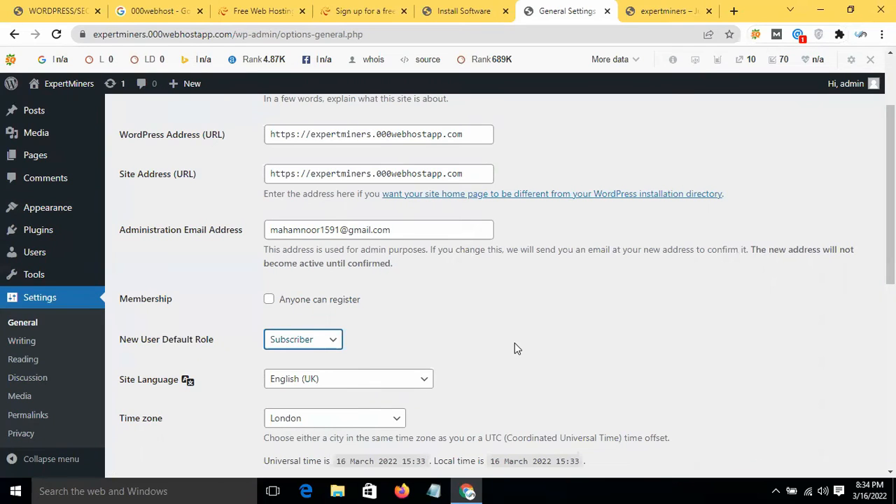
Step: Turn off open registration and set the site language to English (United States)
scroll(516, 346, down, 1)
scroll(481, 308, down, 2)
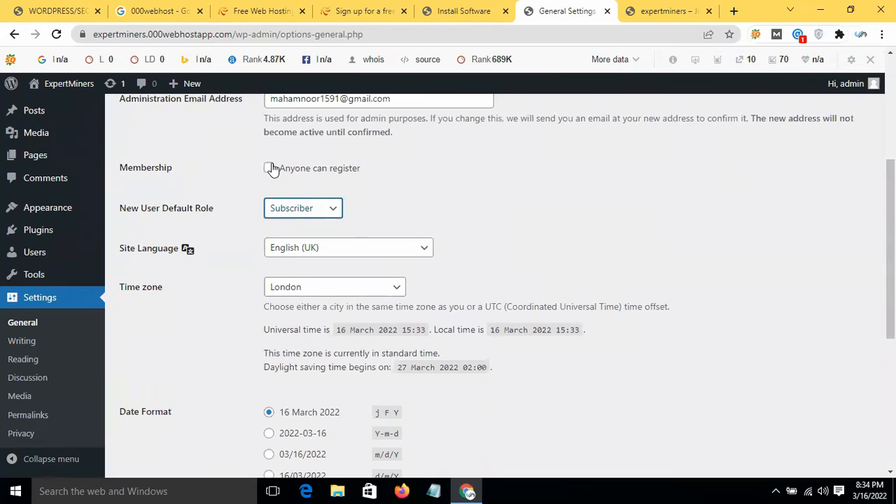
click(268, 169)
click(351, 247)
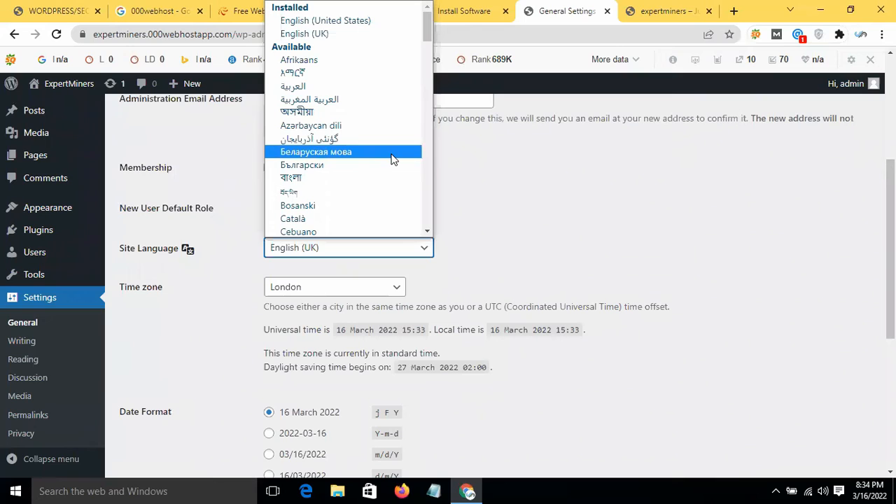
click(331, 20)
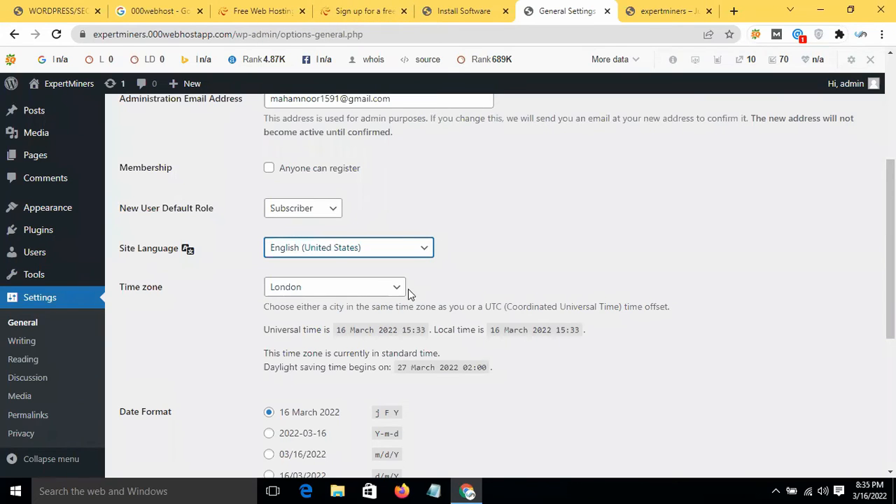
Step: Choose Karachi from the time zone list
click(382, 293)
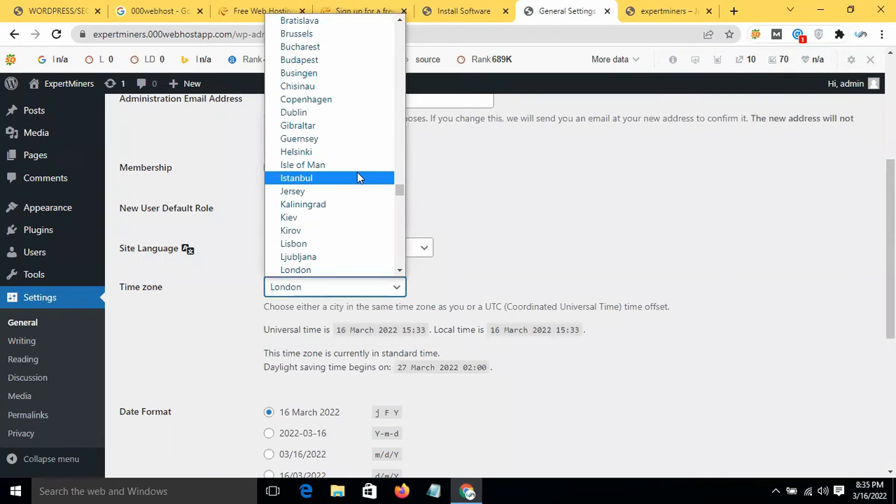
text(kiri)
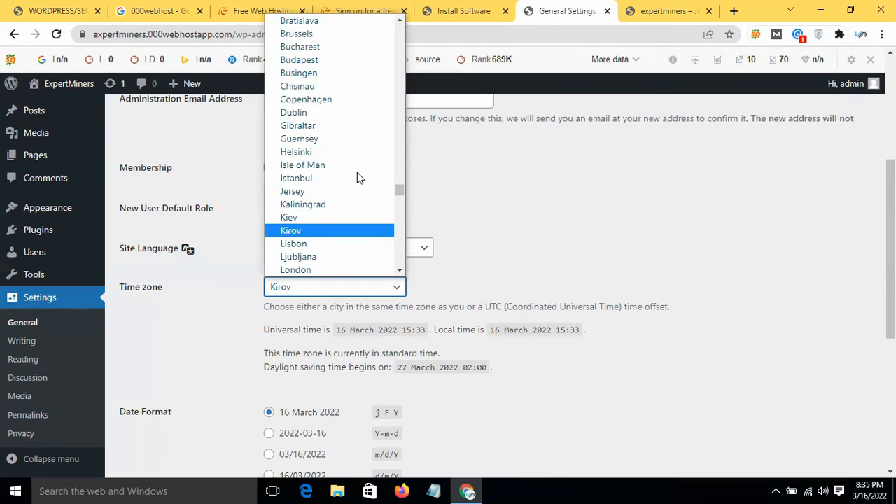
key(k)
key(k)
key(k)
key(k)
key(k)
key(k)
key(k)
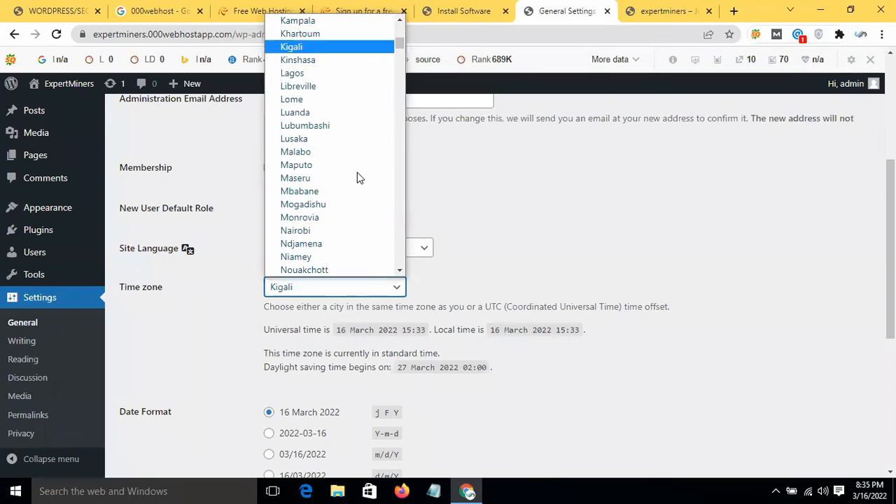
key(k)
key(k)
key(k)
key(k)
key(k)
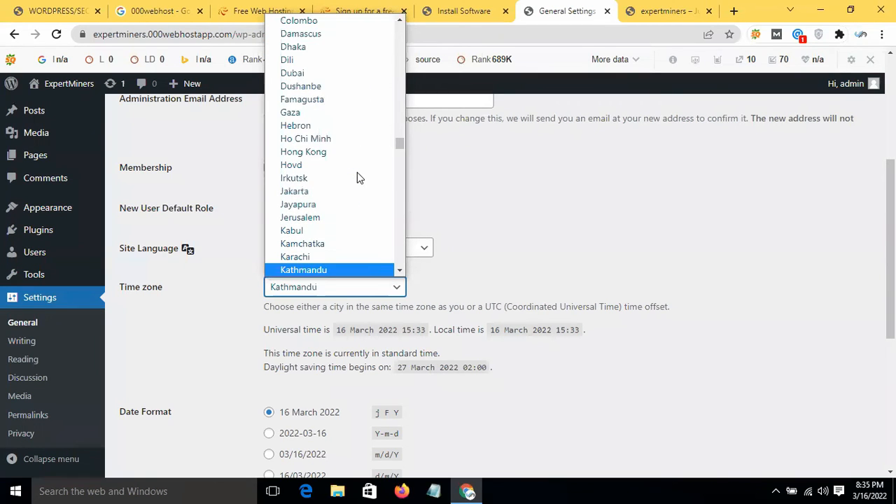
click(283, 255)
scroll(440, 369, down, 3)
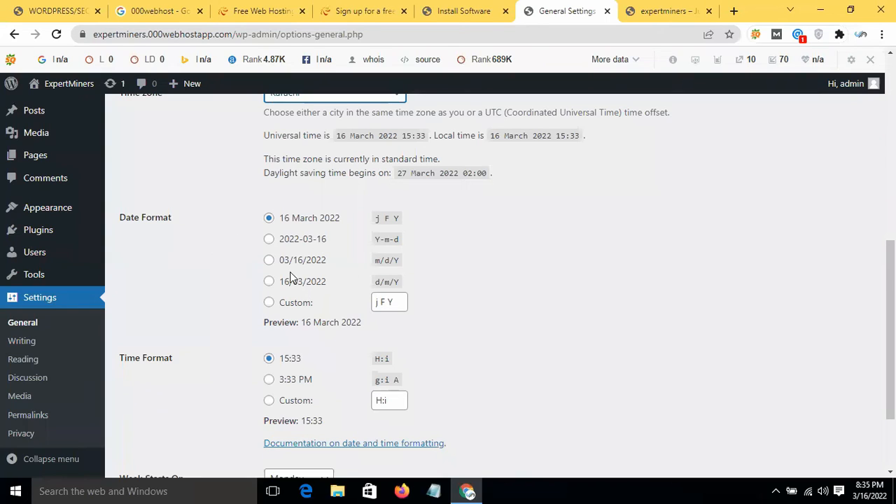
Step: Pick the m/d/Y date format and g:i A time format, then save changes
click(310, 265)
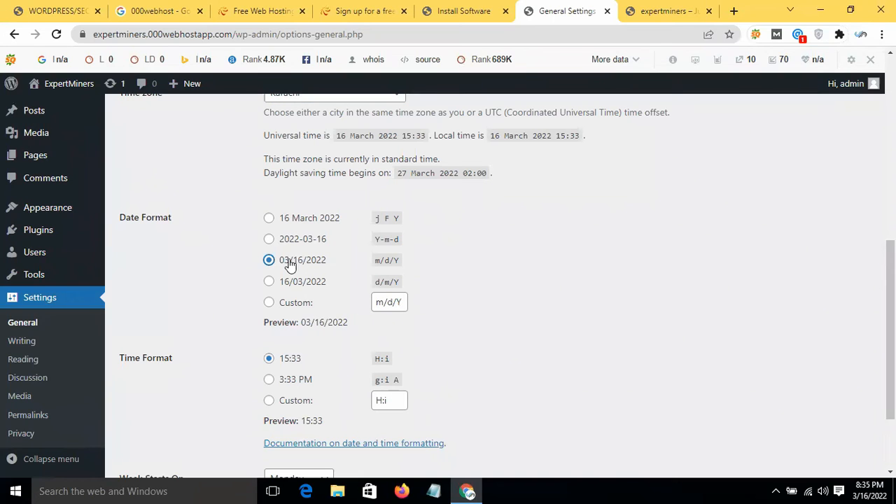
scroll(348, 289, down, 3)
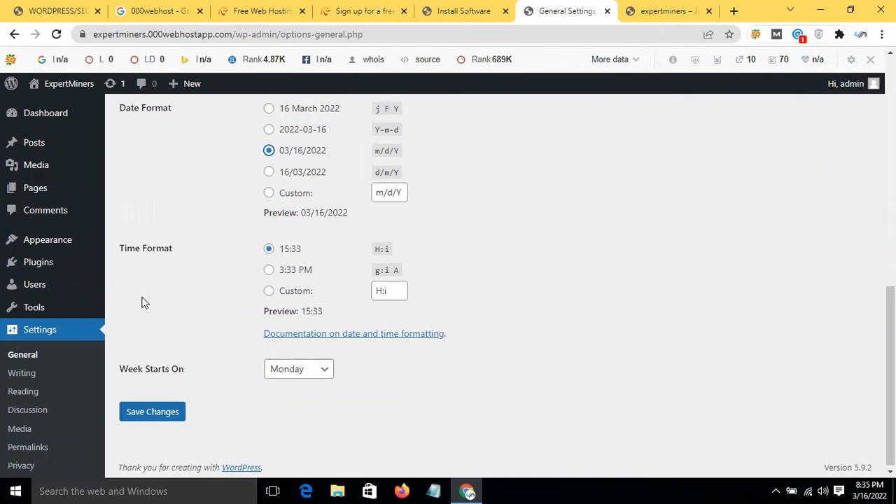
scroll(385, 257, down, 1)
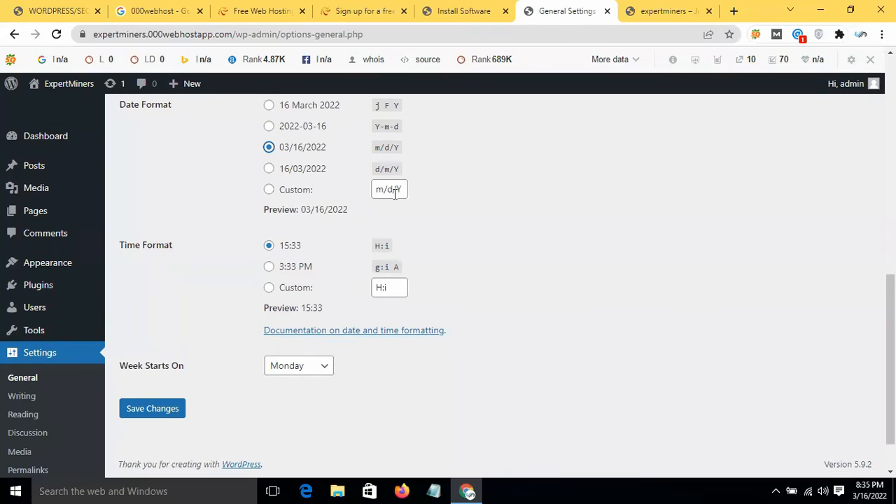
click(298, 272)
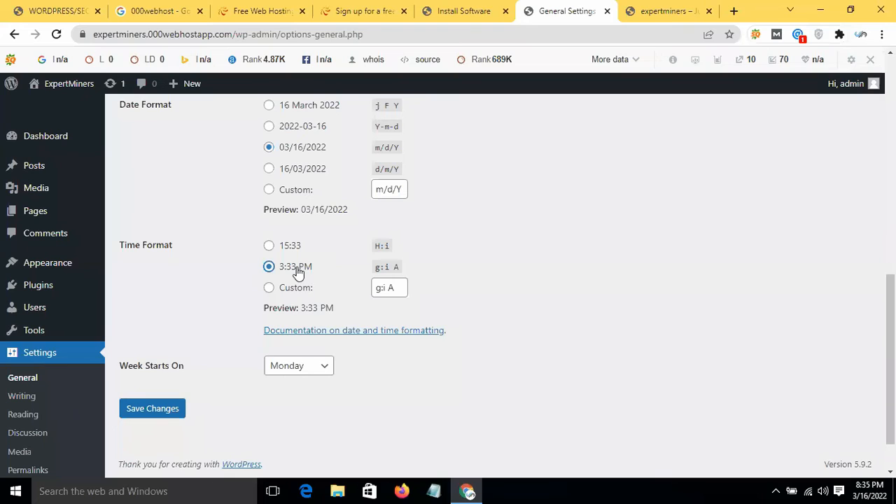
scroll(361, 284, down, 1)
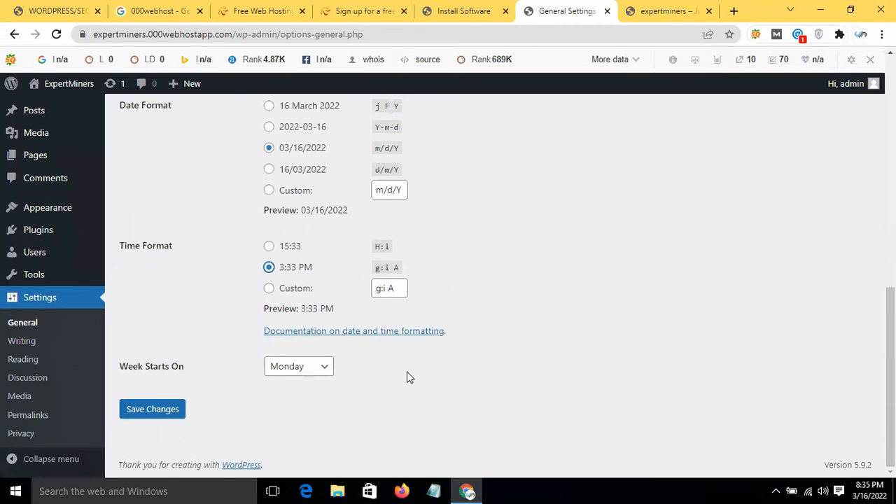
click(161, 416)
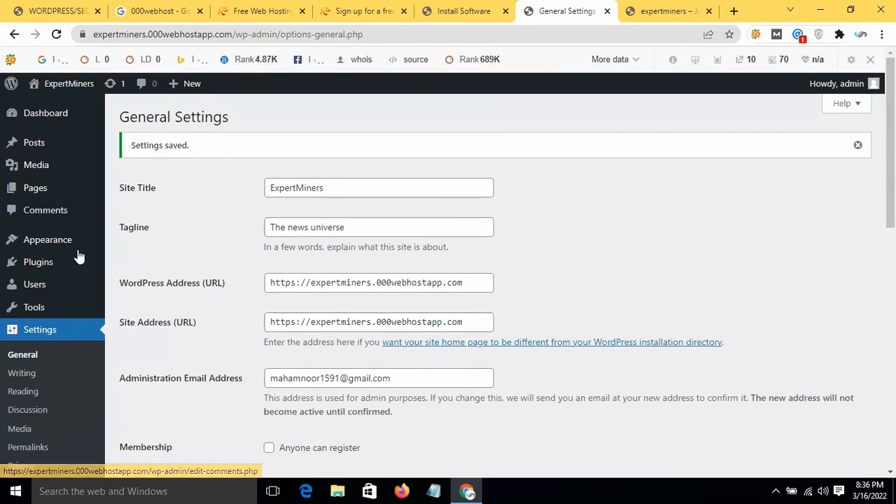
scroll(52, 318, down, 2)
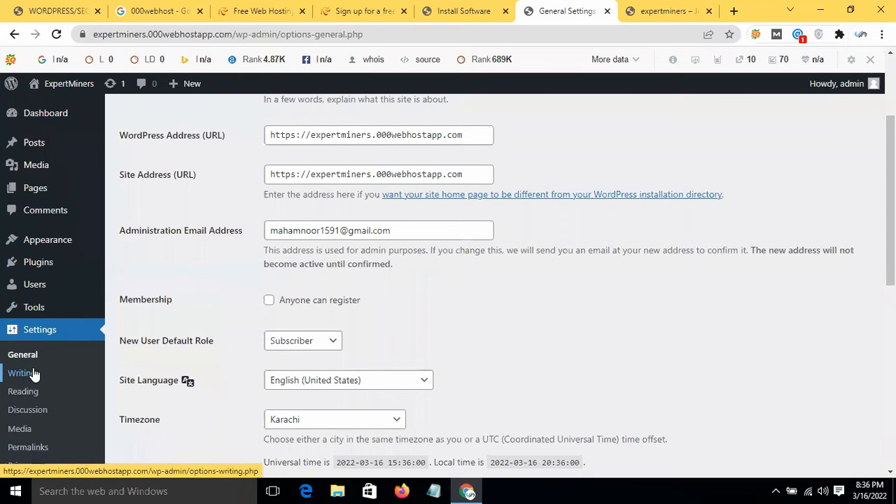
Step: Under Settings > Permalinks, choose the Post name (/%postname%/) structure and save
click(26, 447)
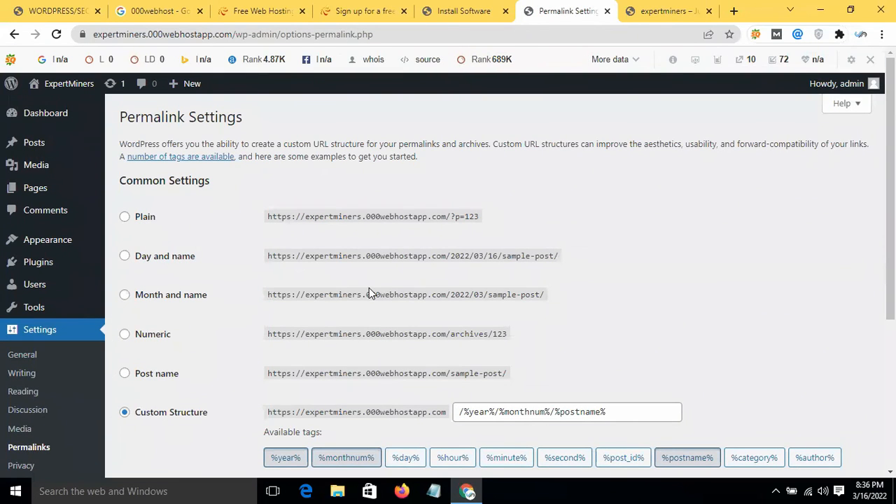
scroll(372, 292, down, 1)
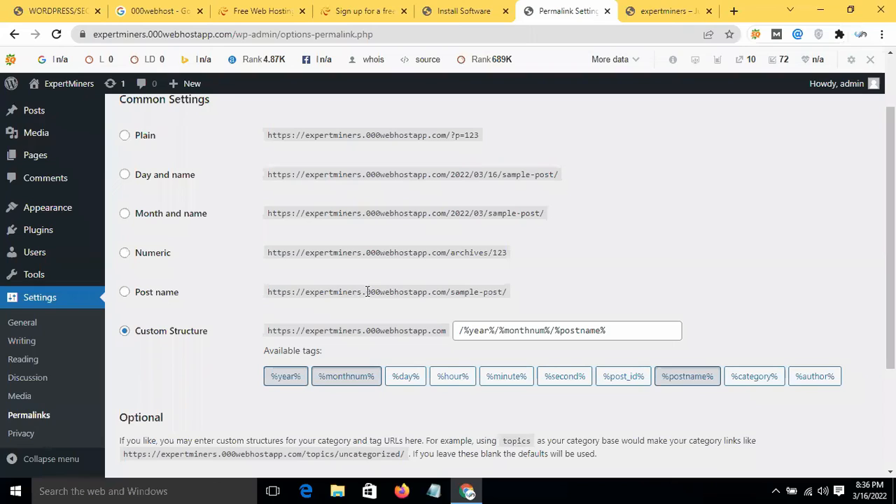
click(139, 299)
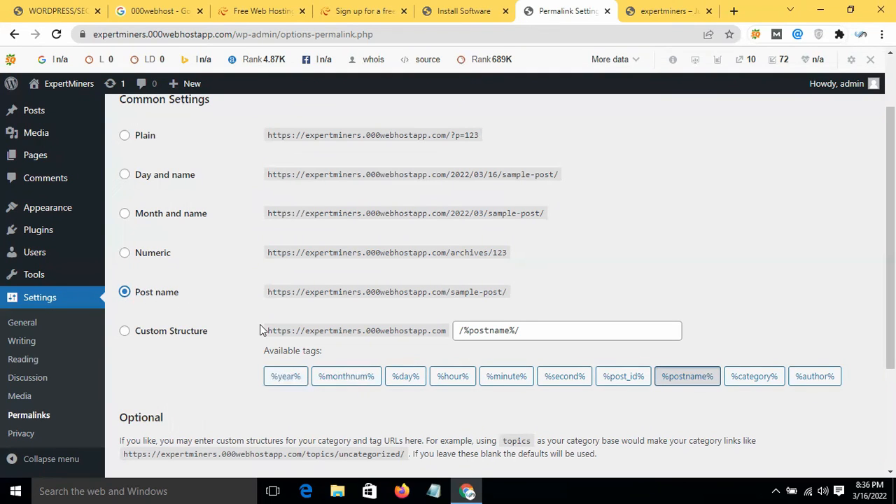
scroll(260, 325, down, 3)
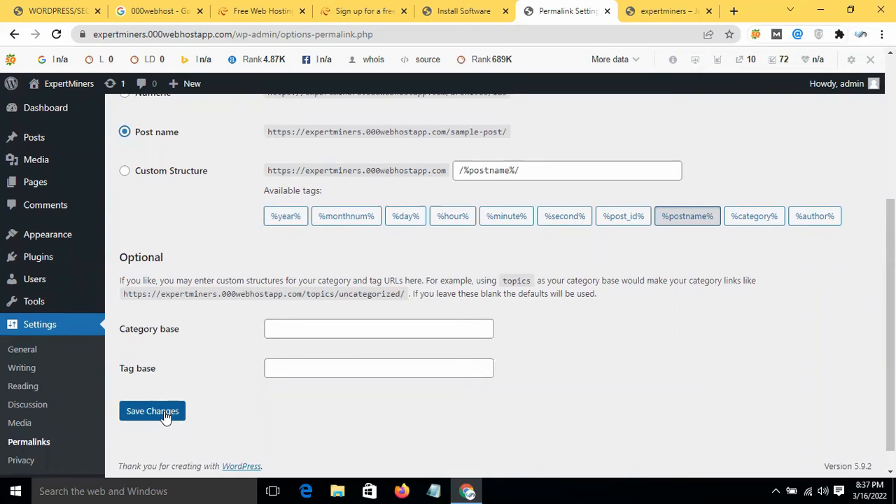
click(165, 416)
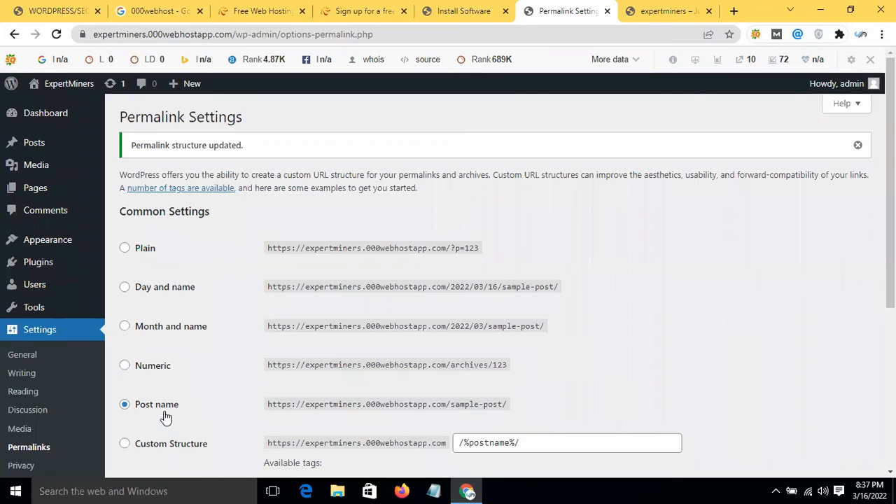
scroll(68, 382, down, 2)
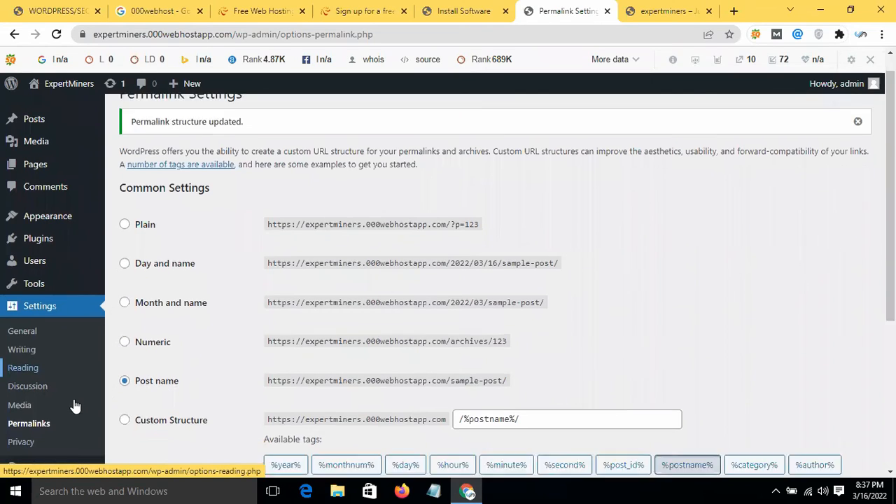
scroll(156, 348, up, 2)
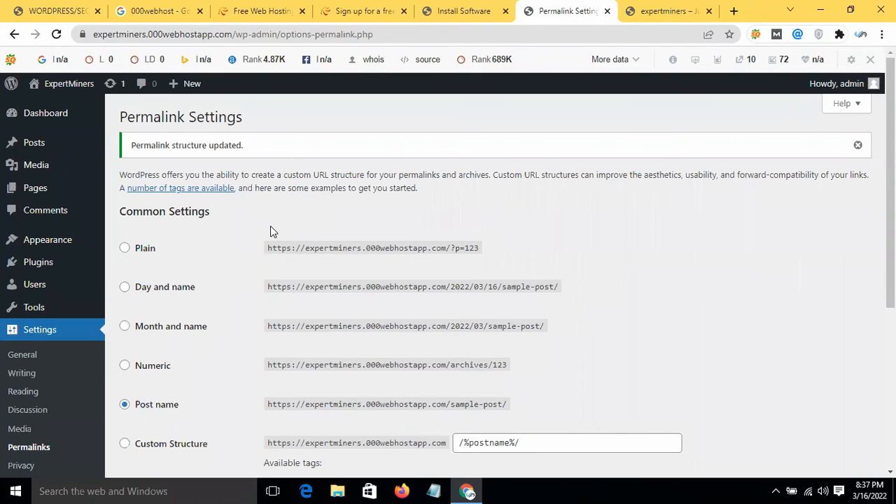
mouse_move(11, 239)
mouse_move(56, 245)
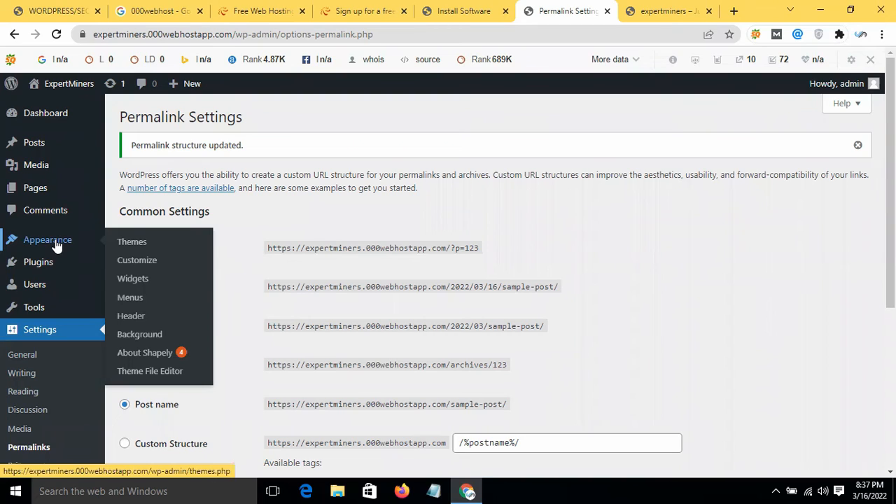
Step: Open Appearance > Themes and browse Shapely, Twenty Twenty, Twenty Twenty-One and Twenty Twenty-Two
click(152, 249)
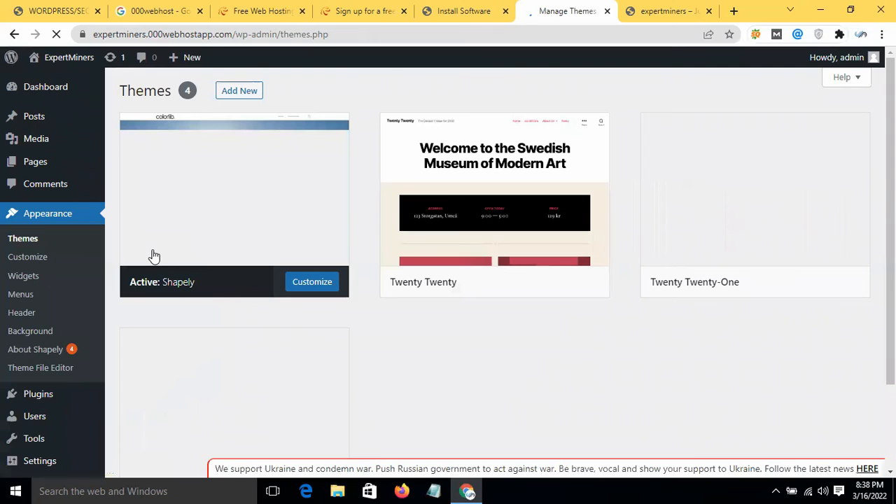
scroll(565, 336, down, 2)
scroll(589, 307, up, 2)
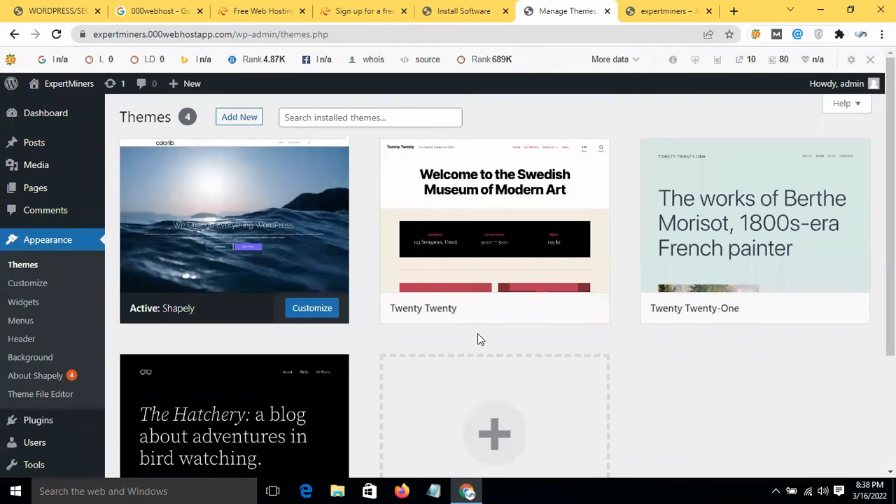
mouse_move(494, 326)
scroll(350, 408, down, 3)
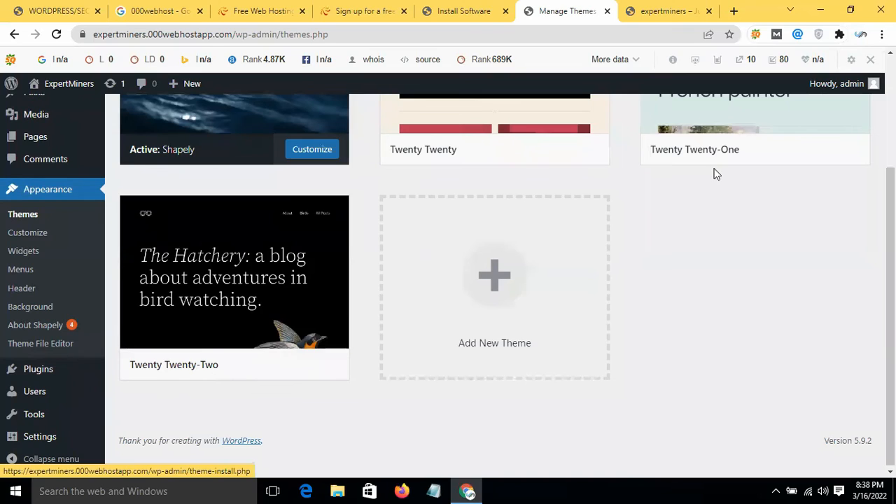
scroll(716, 173, up, 3)
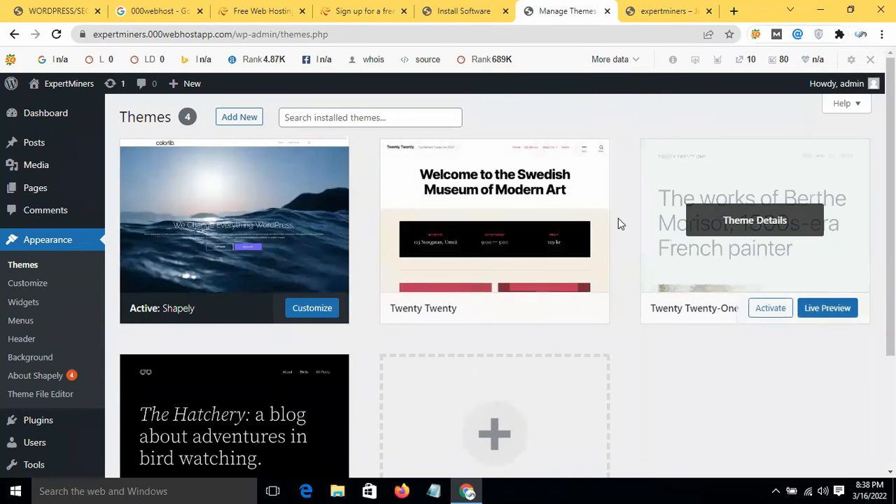
scroll(569, 224, down, 2)
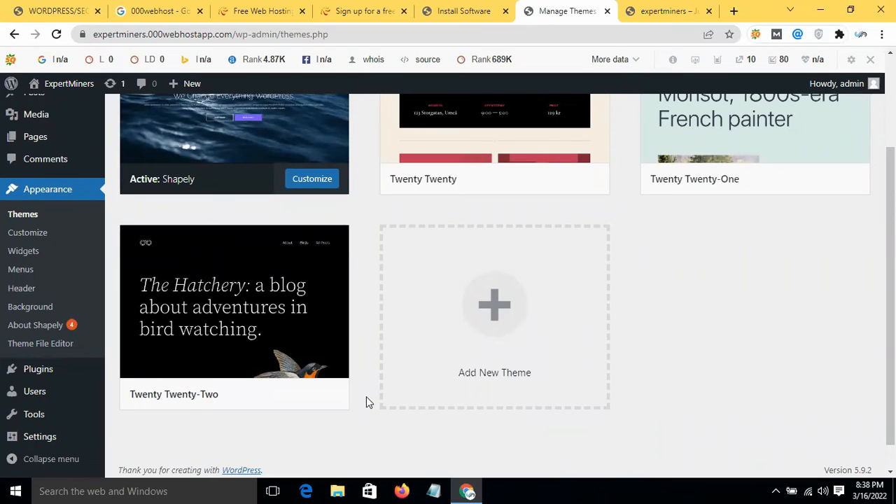
scroll(272, 246, up, 2)
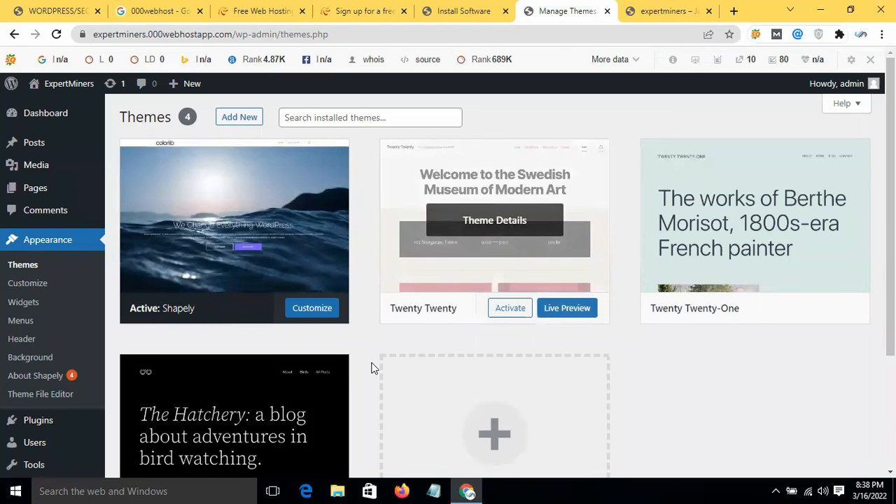
Step: Delete the Twenty Twenty theme from its Theme Details
mouse_move(474, 249)
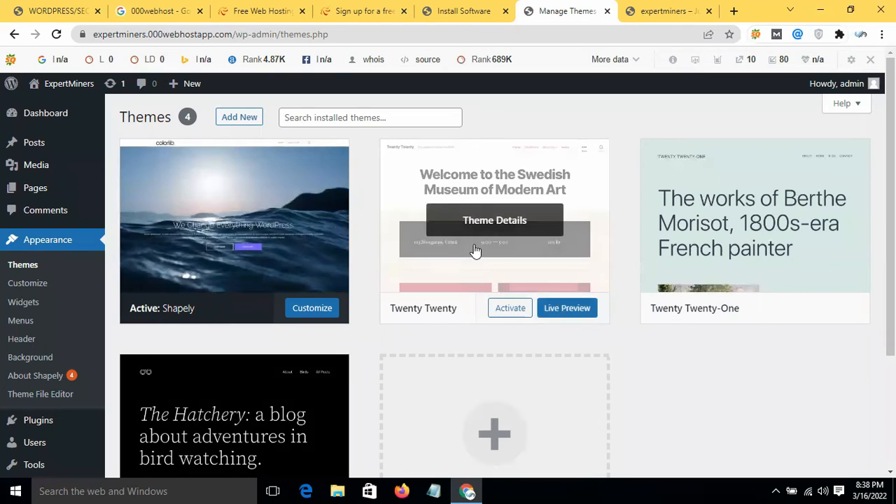
click(495, 221)
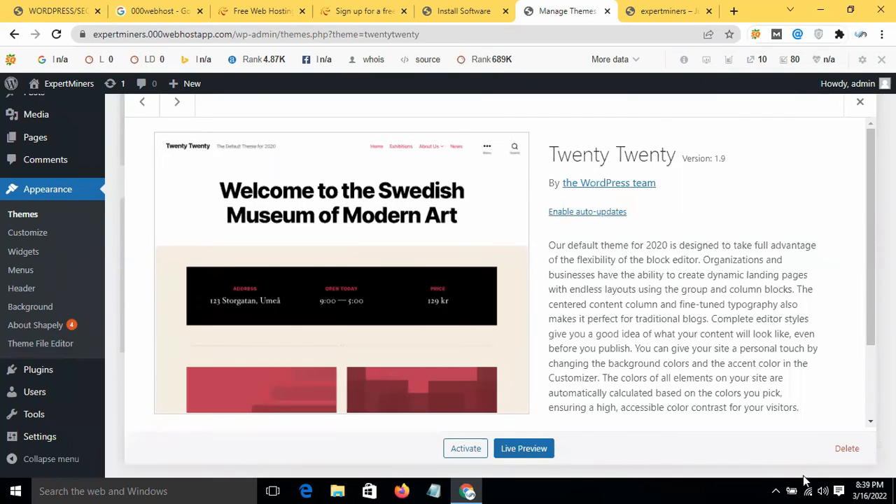
click(846, 449)
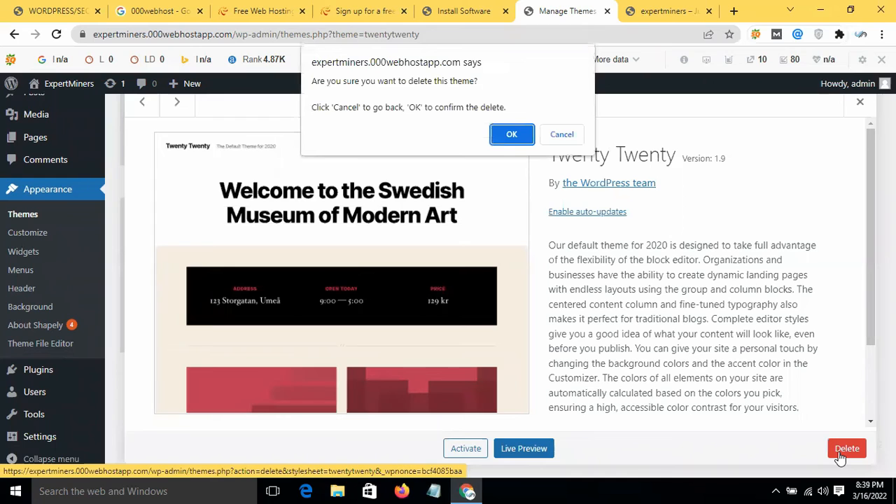
click(518, 143)
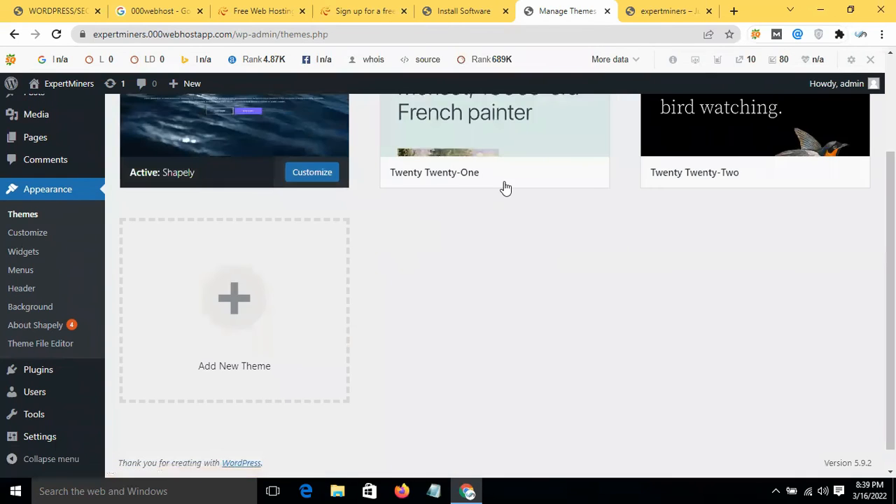
Step: Delete the Twenty Twenty-One theme as well, then switch to the live site tab
scroll(501, 186, up, 2)
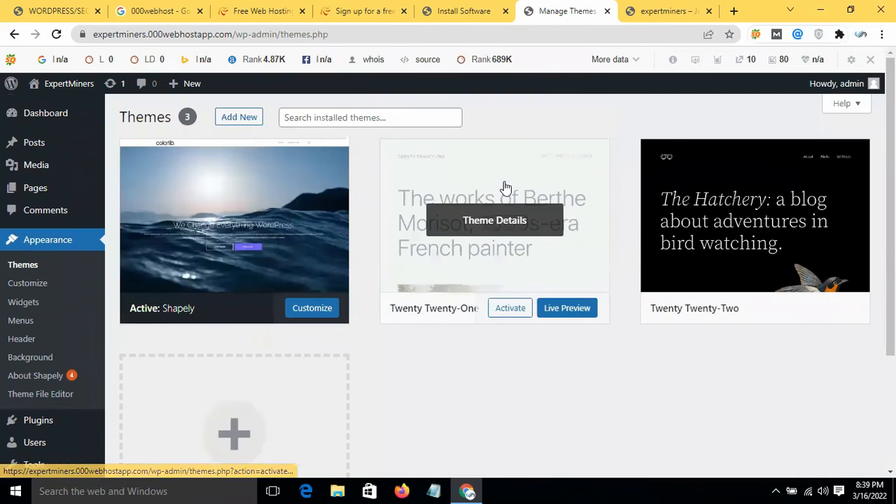
click(499, 220)
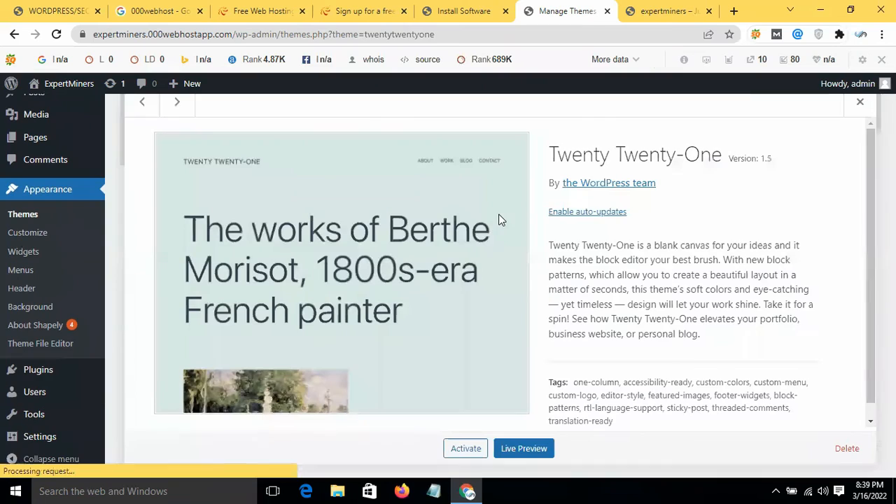
click(855, 448)
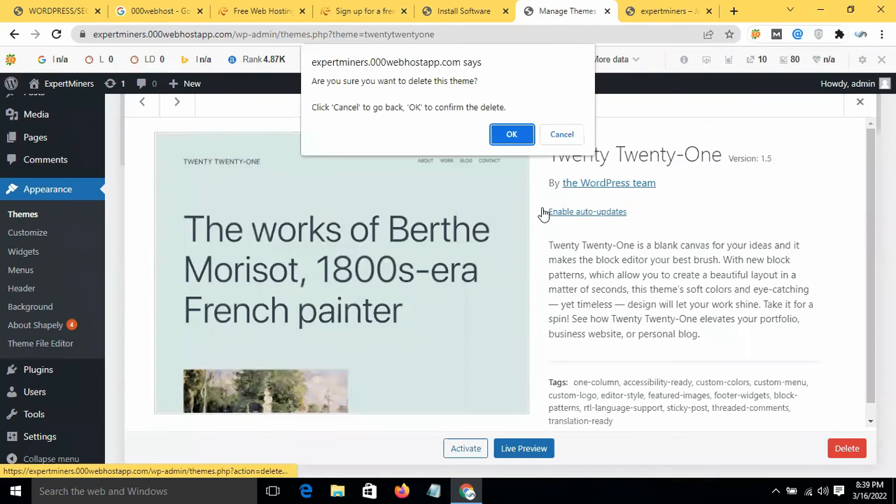
click(513, 138)
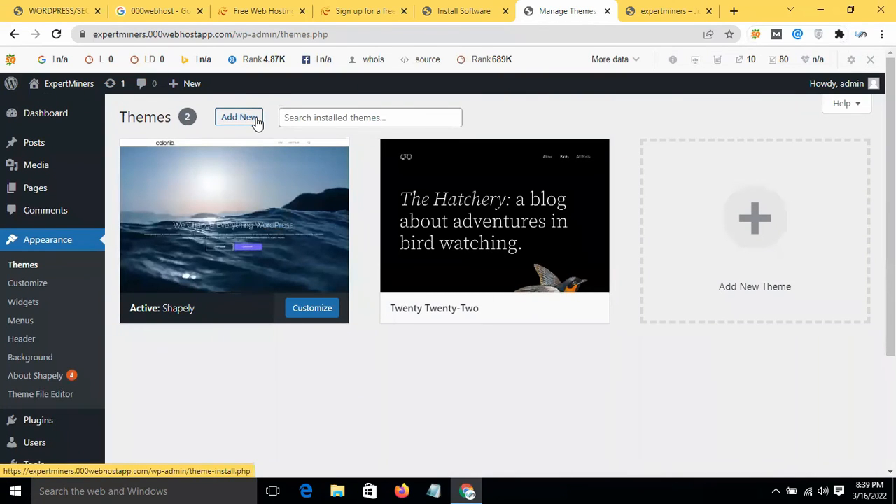
click(659, 8)
Step: Return to the Manage Themes tab and open Add New to browse popular themes
scroll(359, 251, down, 5)
scroll(359, 250, up, 5)
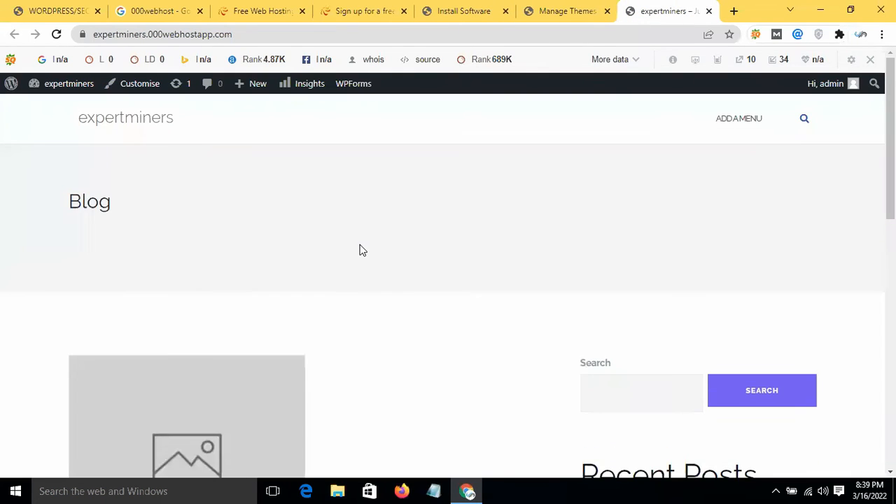
click(533, 13)
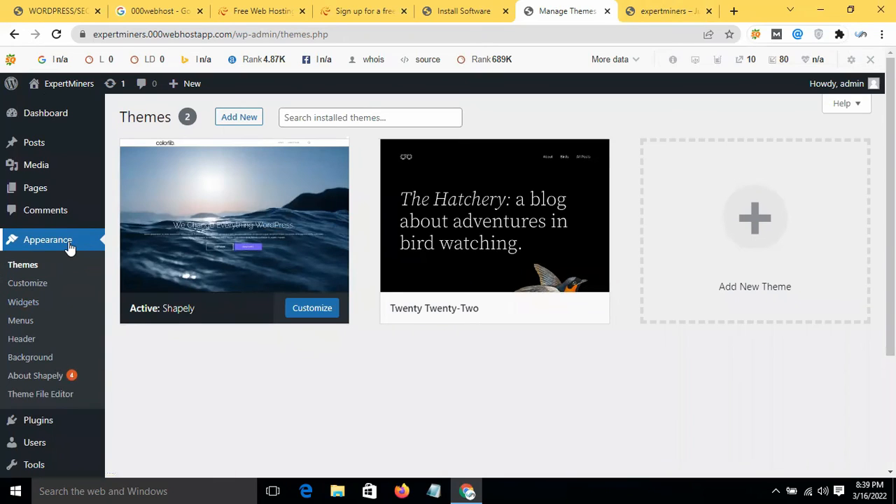
click(243, 118)
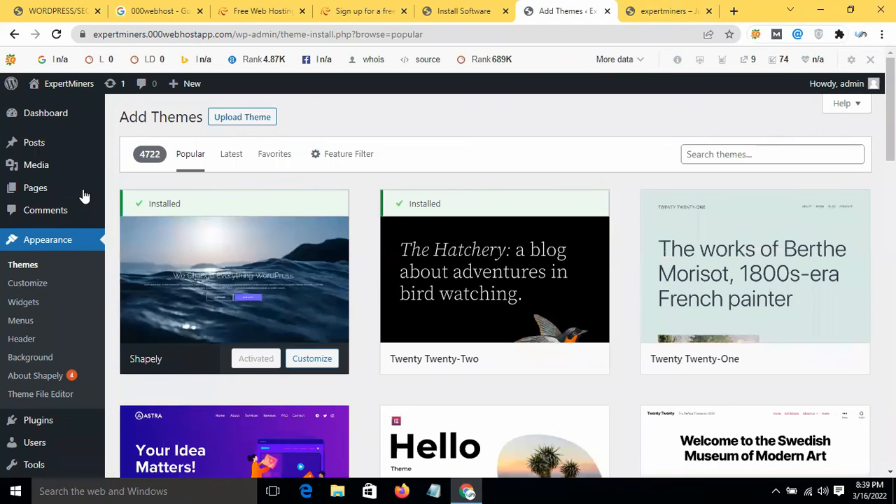
Step: Upload flatnews.zip from Downloads > flatnews > flatnews_main_files and install it
click(239, 116)
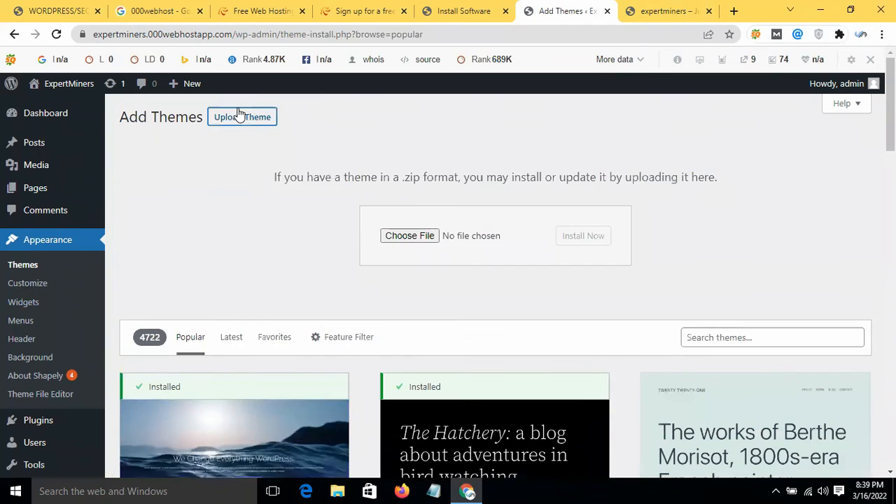
click(419, 239)
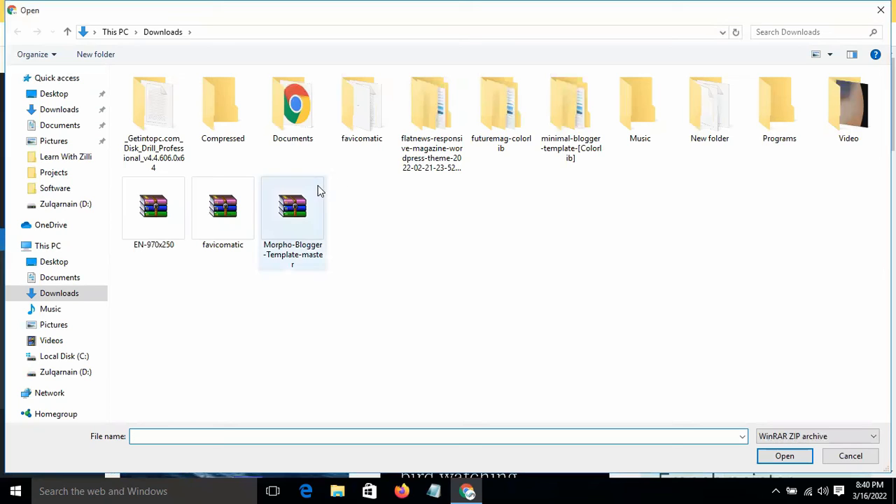
double_click(432, 122)
double_click(165, 93)
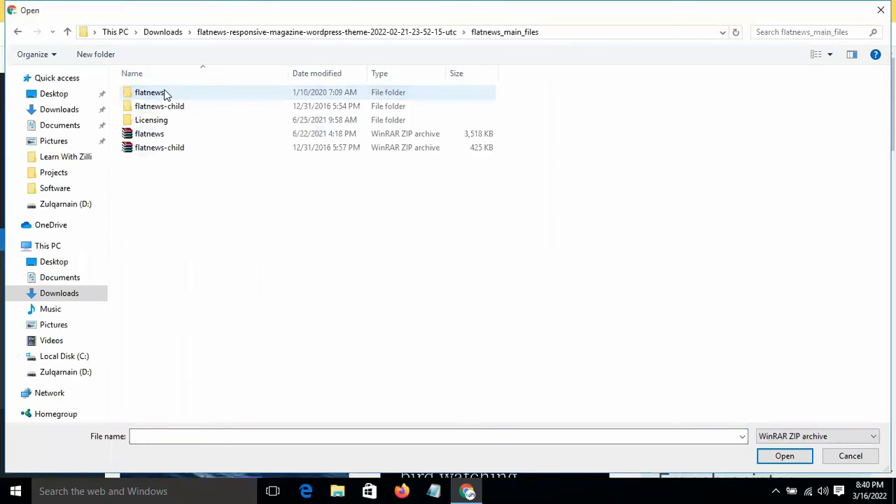
click(148, 133)
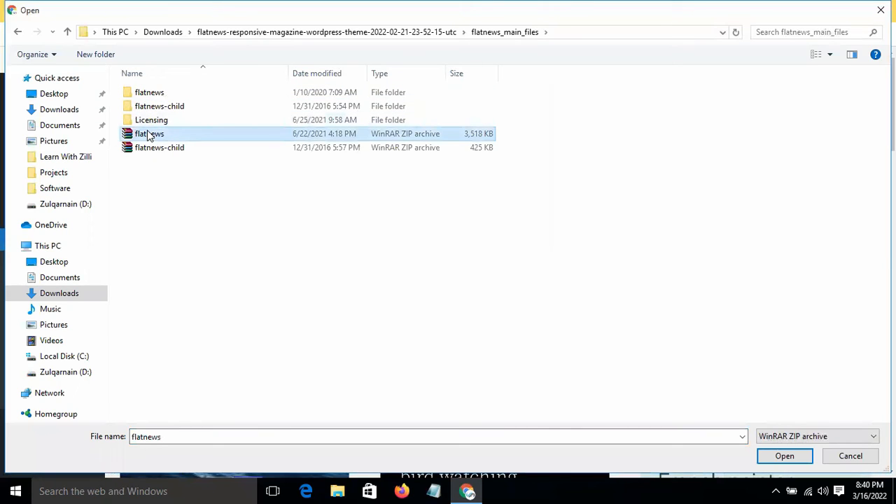
click(785, 457)
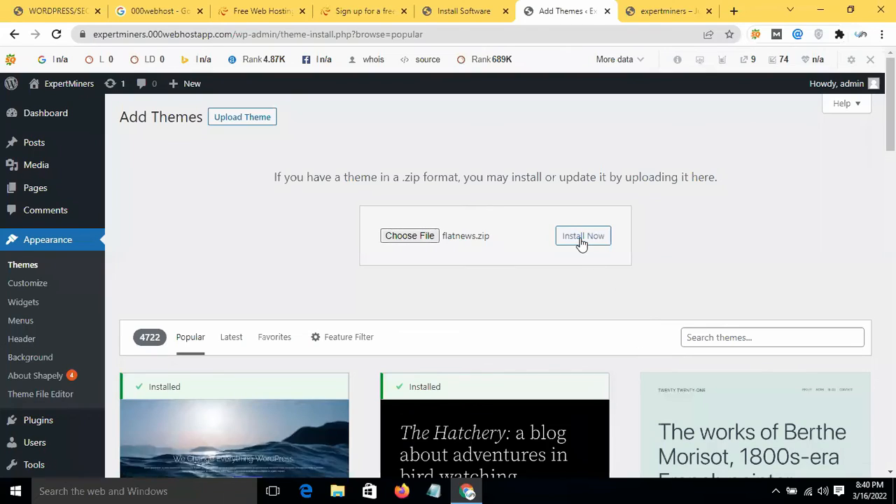
click(581, 239)
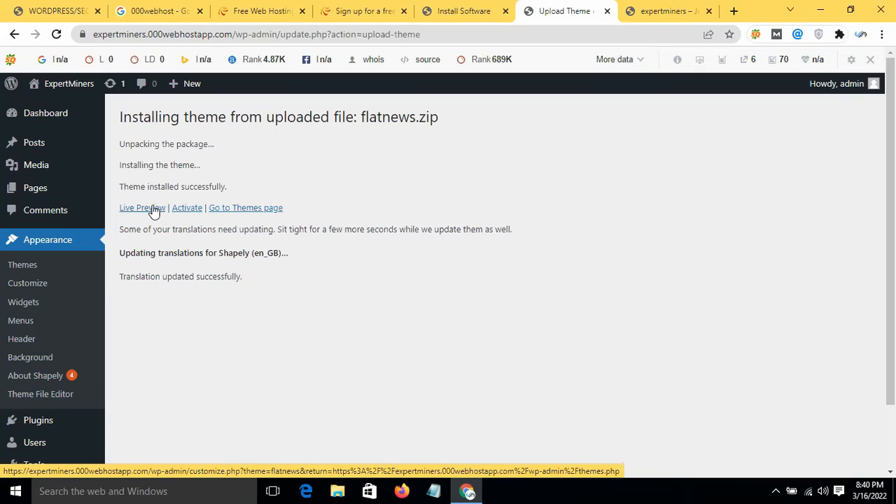
Step: Activate FlatNews, reload the live site to check it, then return to Manage Themes
click(180, 209)
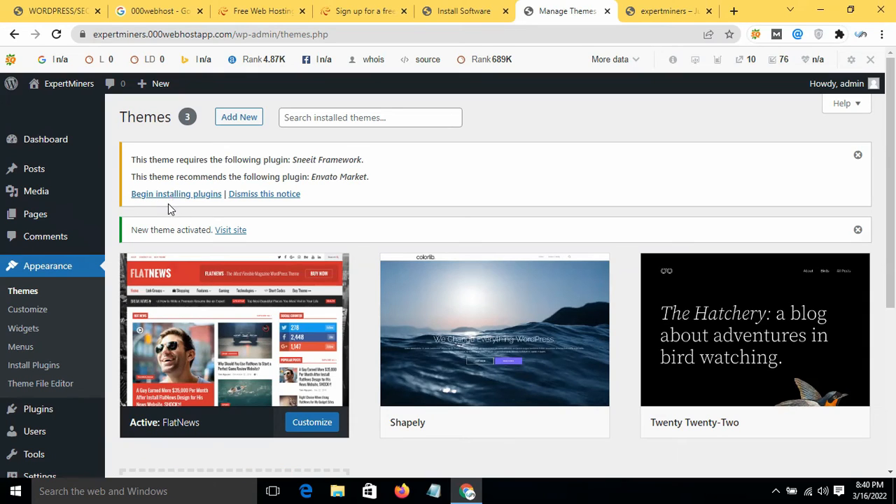
click(665, 11)
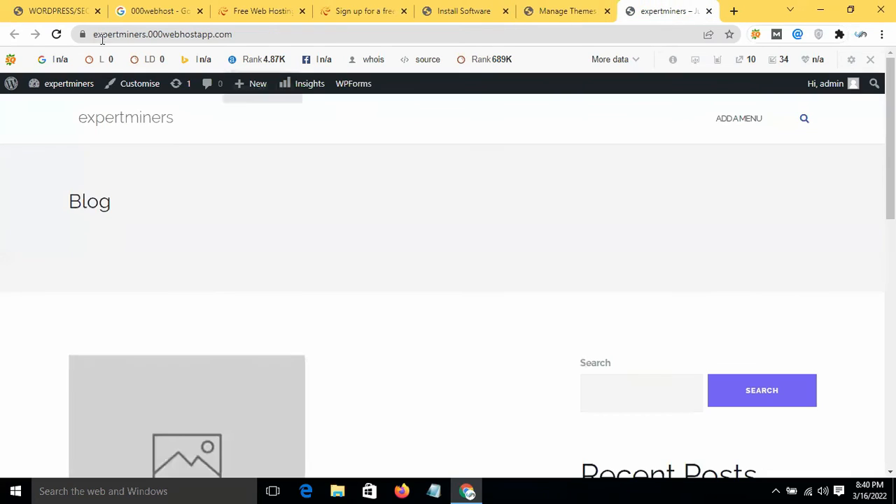
click(56, 34)
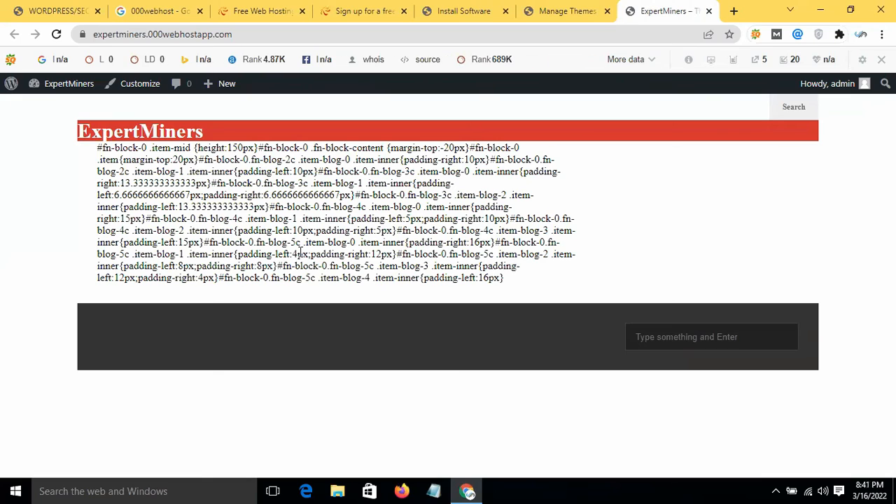
click(614, 7)
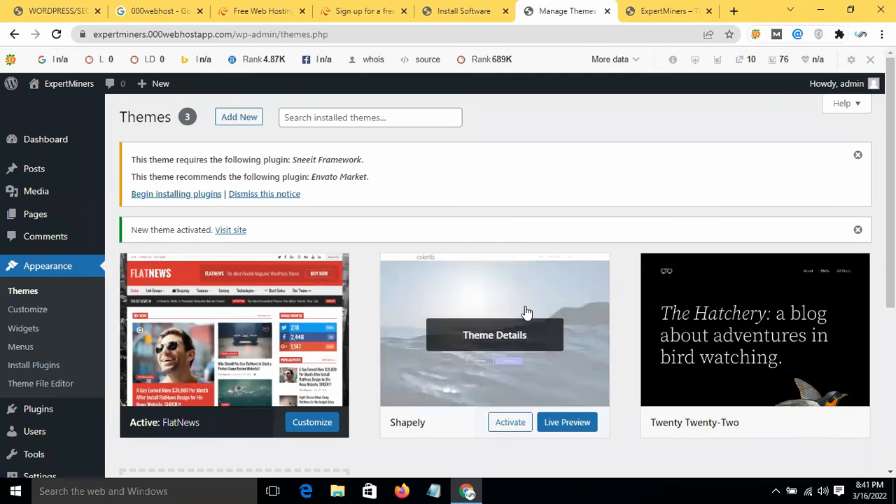
click(240, 118)
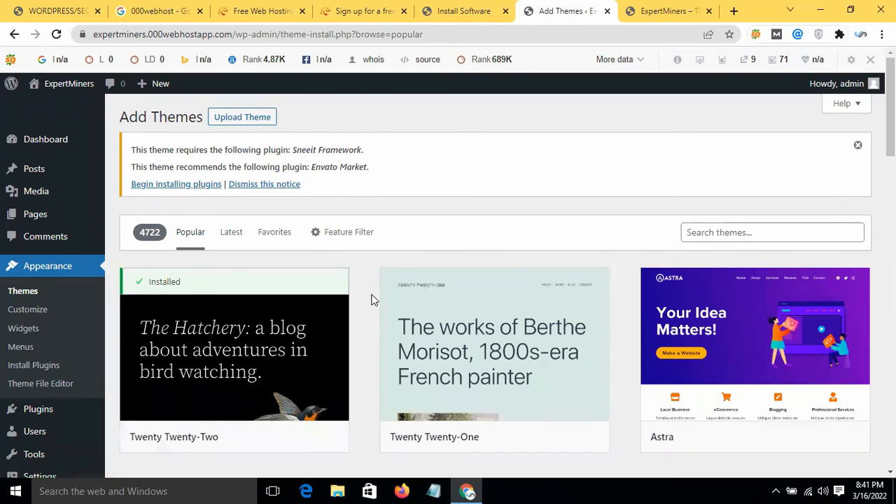
mouse_move(456, 490)
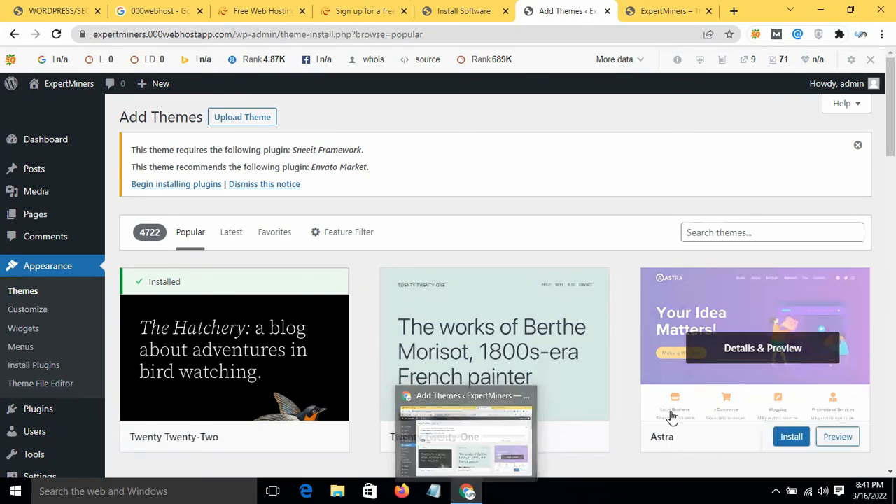
scroll(564, 382, down, 1)
scroll(564, 382, down, 1)
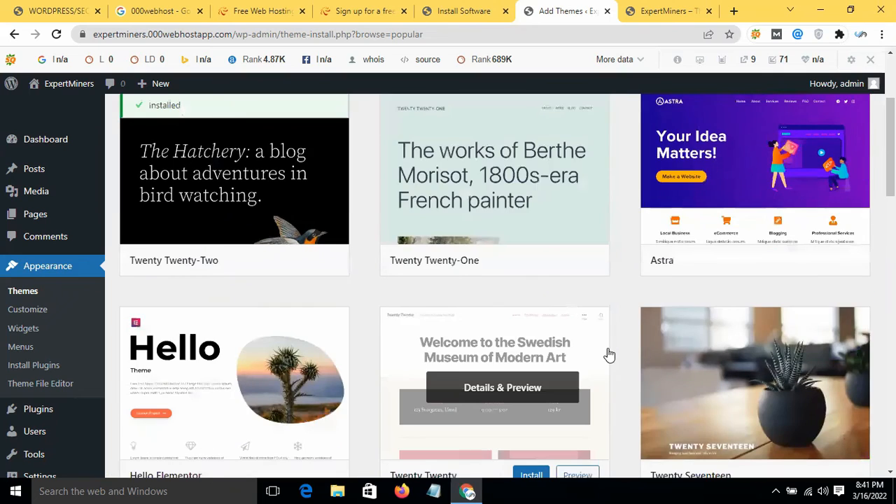
scroll(609, 356, down, 3)
scroll(609, 355, up, 5)
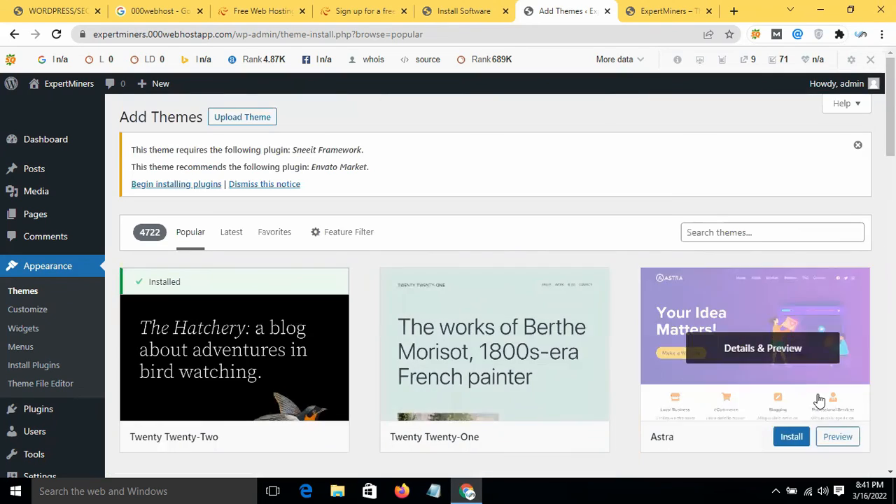
scroll(816, 400, down, 1)
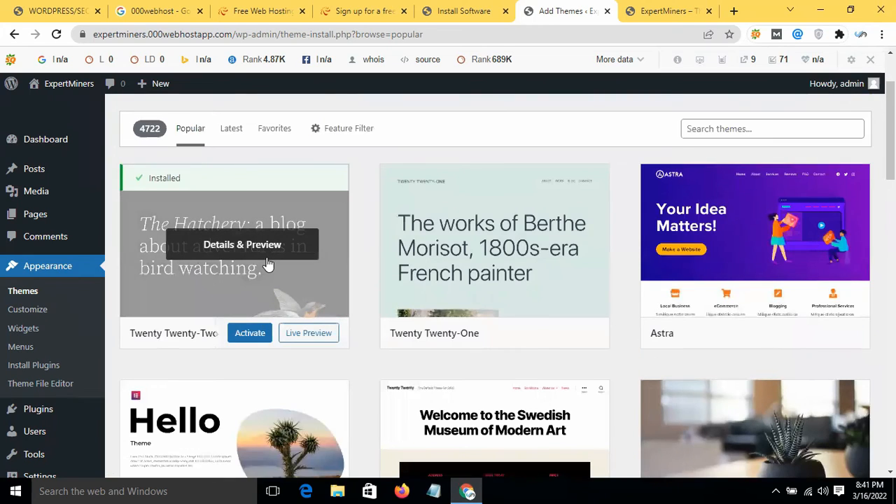
scroll(252, 261, up, 1)
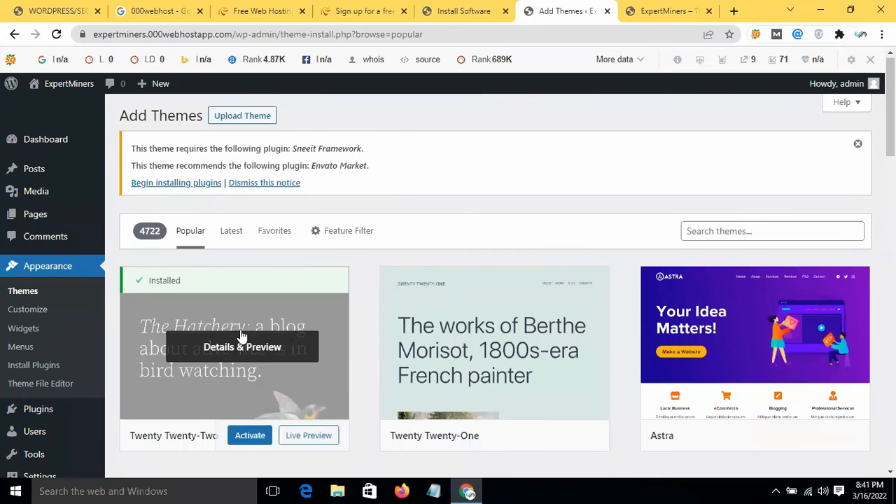
scroll(240, 338, down, 1)
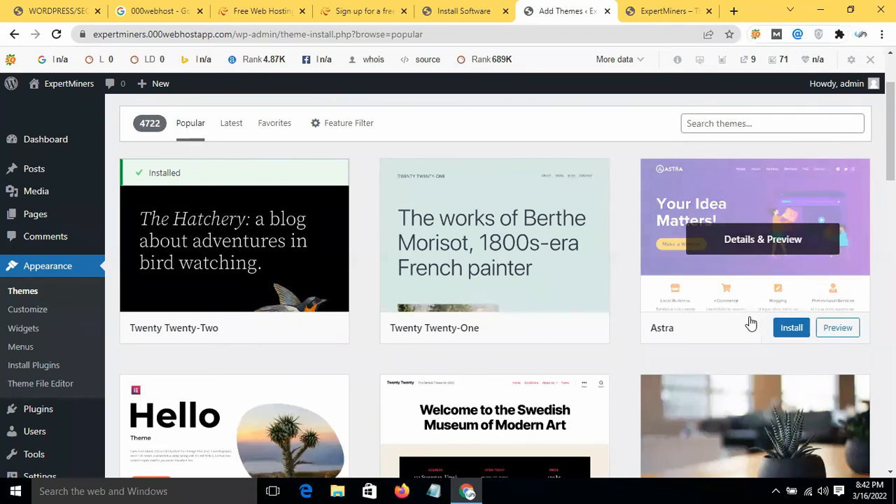
scroll(750, 320, down, 1)
scroll(750, 323, down, 3)
scroll(567, 367, down, 3)
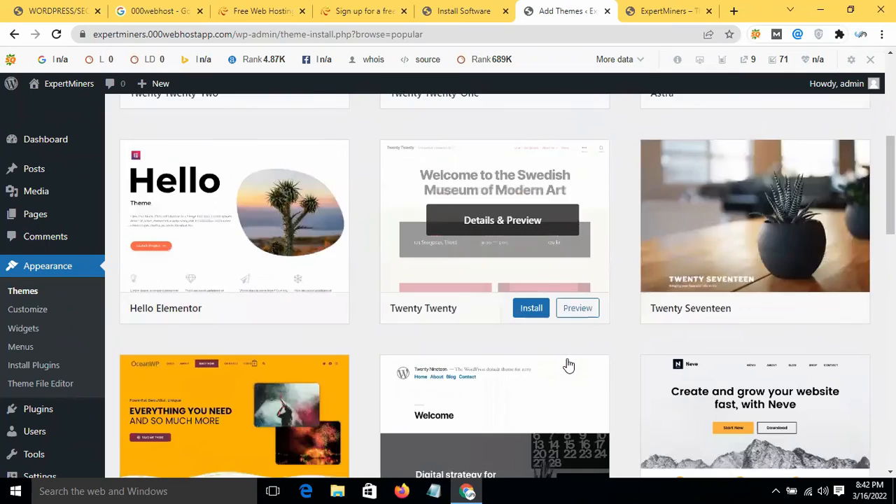
scroll(567, 366, up, 6)
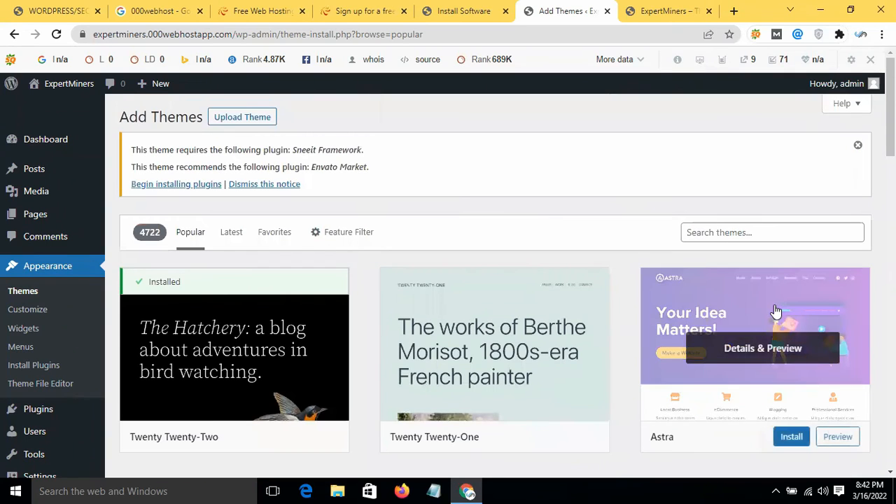
scroll(776, 311, down, 2)
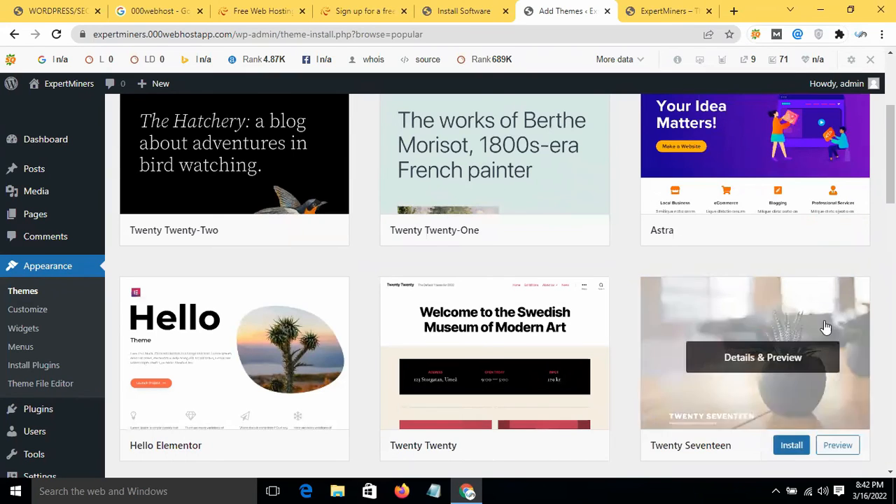
scroll(670, 252, up, 2)
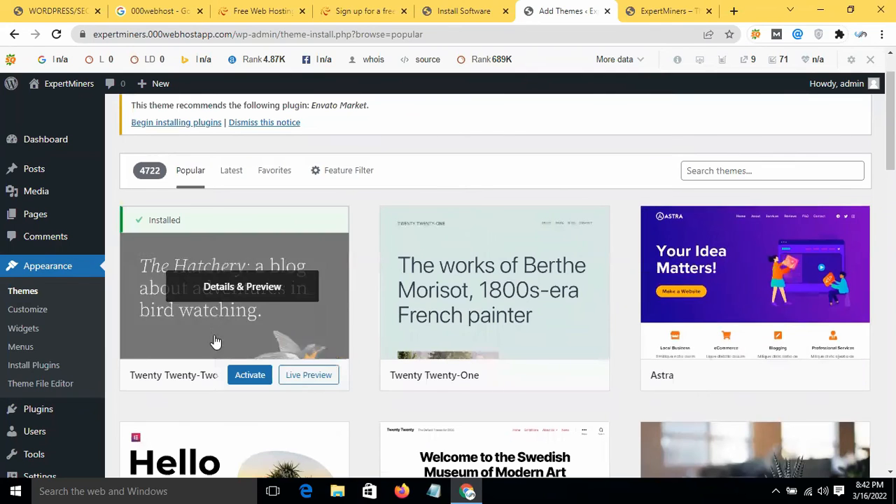
scroll(307, 386, down, 2)
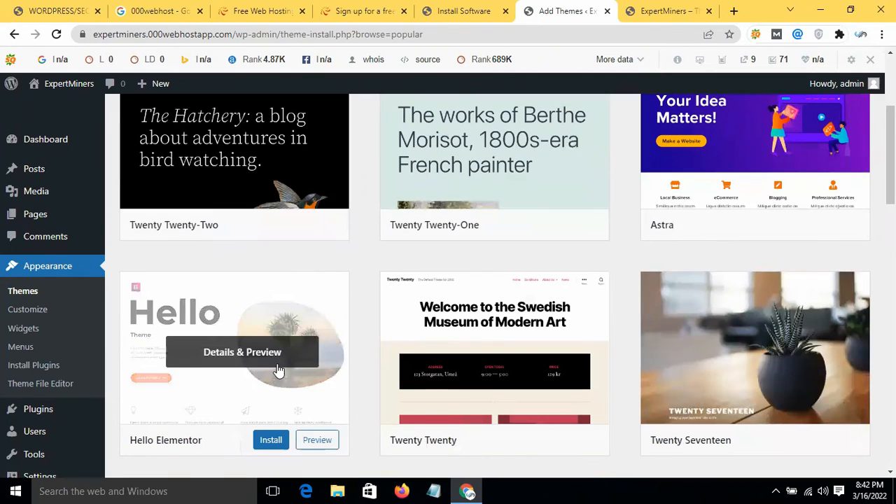
mouse_move(152, 368)
mouse_move(794, 239)
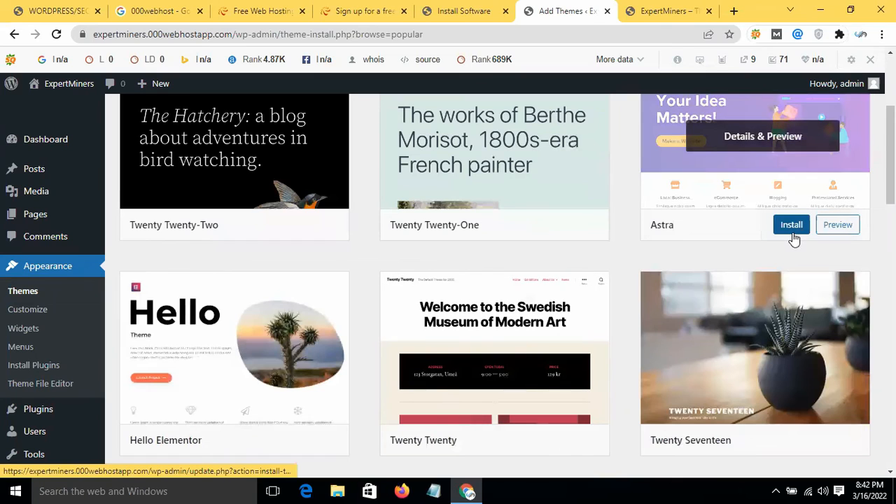
mouse_move(687, 345)
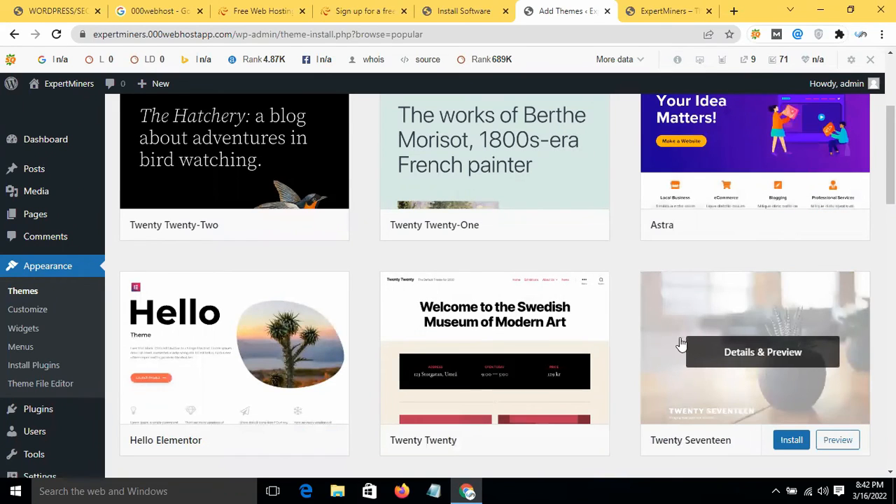
scroll(800, 301, up, 2)
scroll(801, 301, down, 7)
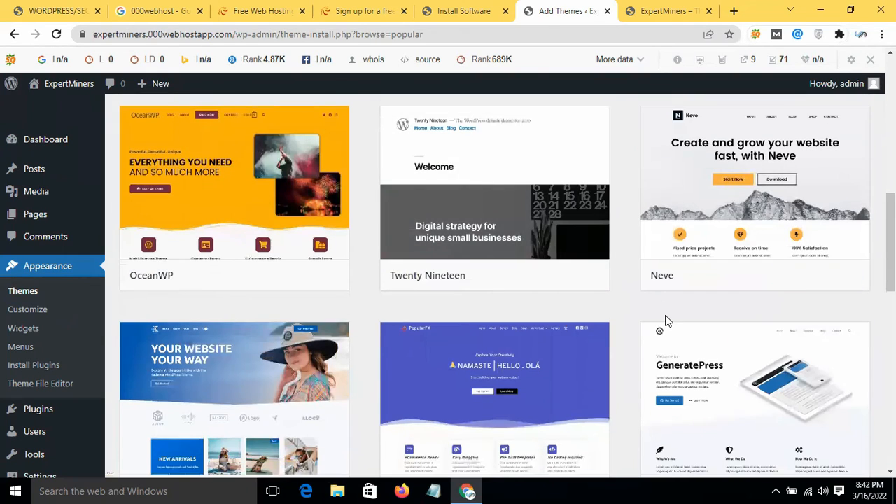
scroll(666, 320, down, 3)
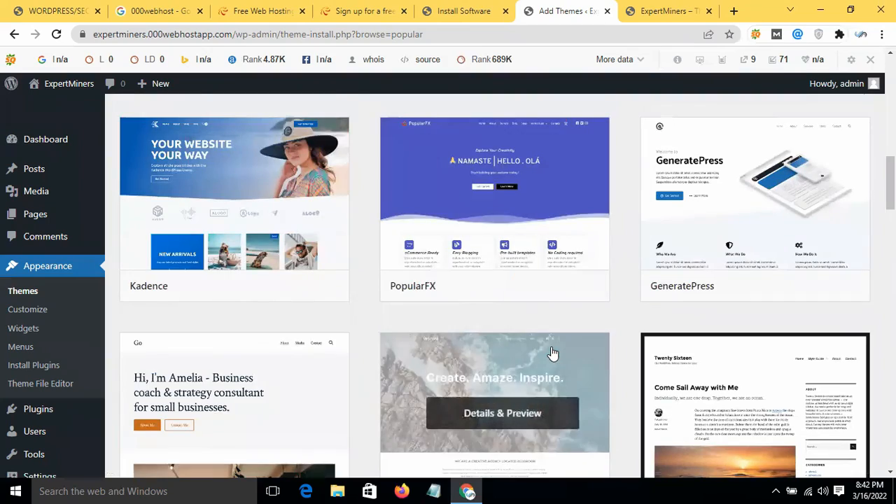
scroll(552, 354, down, 7)
scroll(553, 355, up, 17)
scroll(552, 354, down, 19)
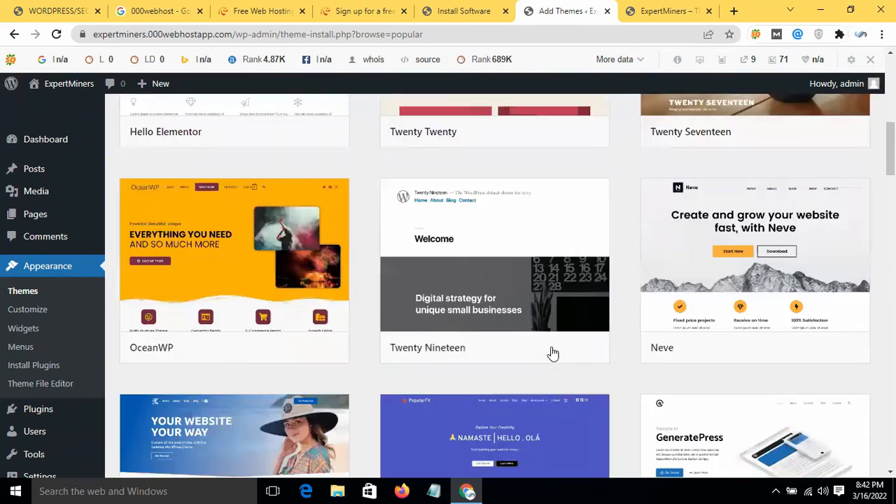
scroll(686, 392, down, 4)
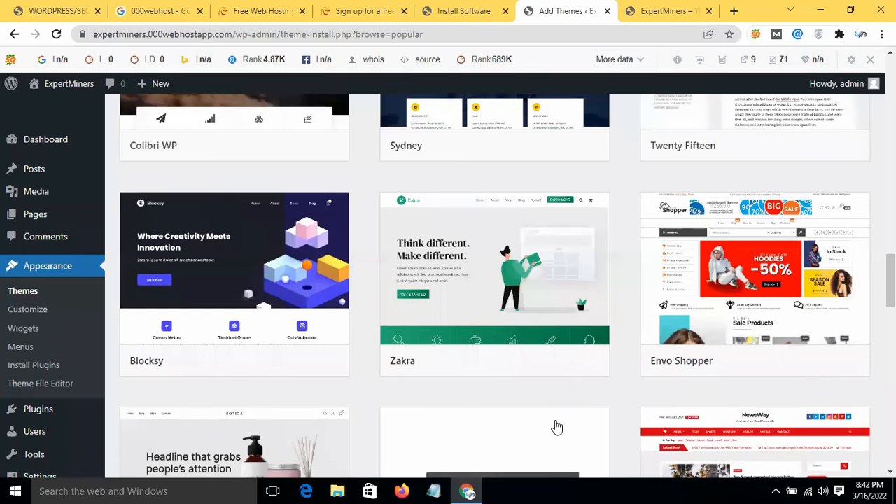
scroll(557, 427, down, 3)
scroll(556, 427, up, 15)
scroll(413, 353, up, 3)
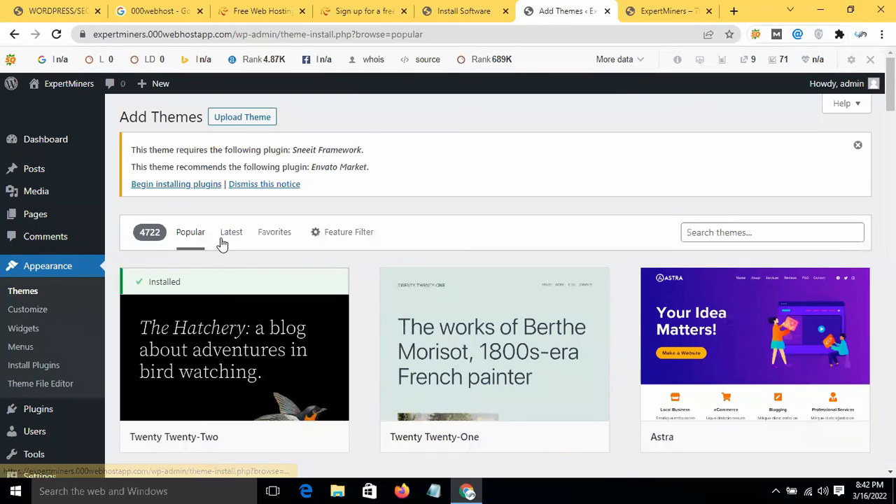
Step: Filter the theme directory by the Blog and News subjects
click(341, 234)
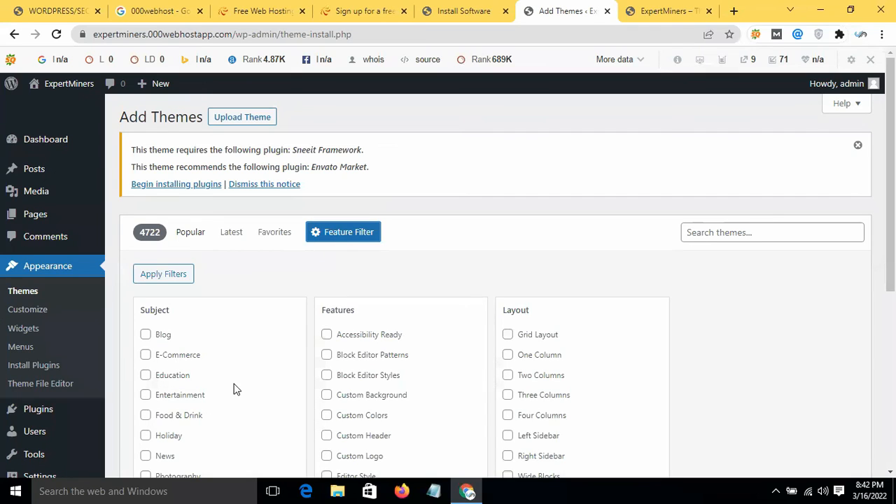
scroll(236, 389, down, 2)
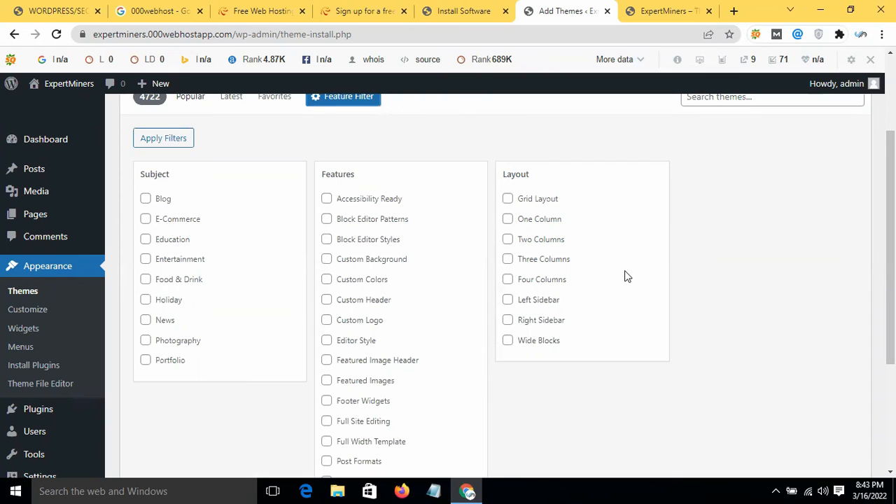
click(146, 199)
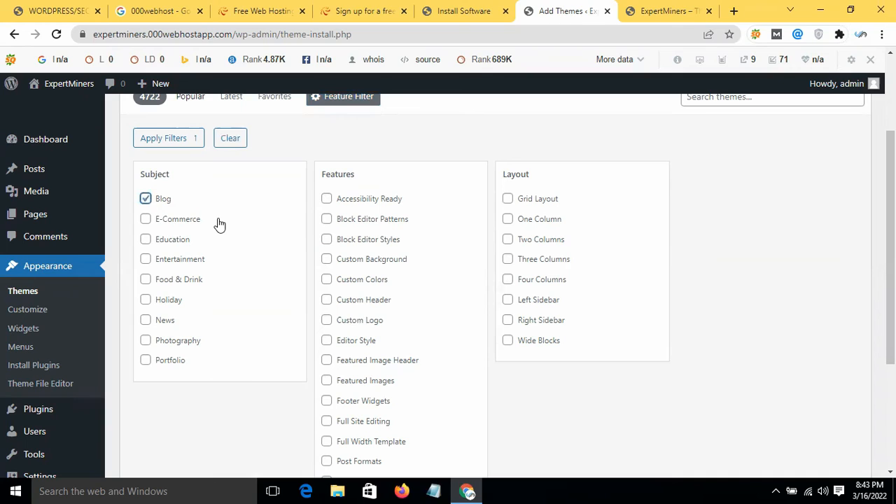
click(145, 320)
click(168, 138)
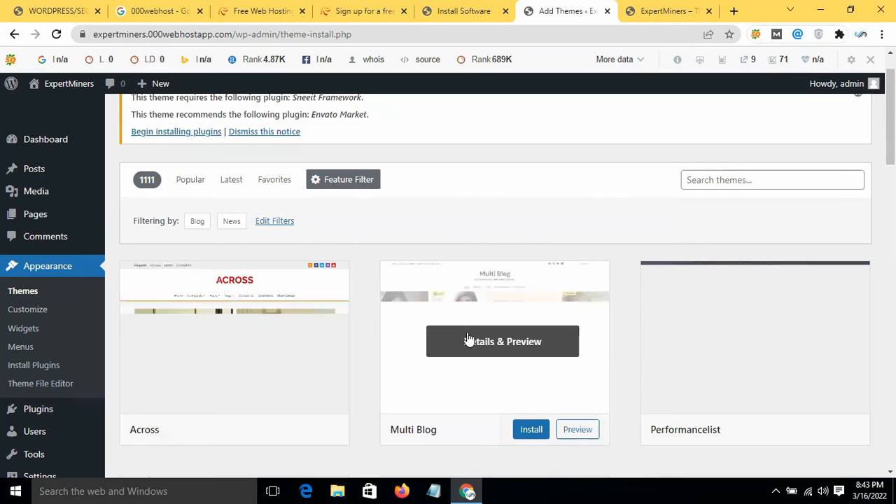
Step: Install the NewsX Paper theme and activate it
scroll(469, 339, down, 1)
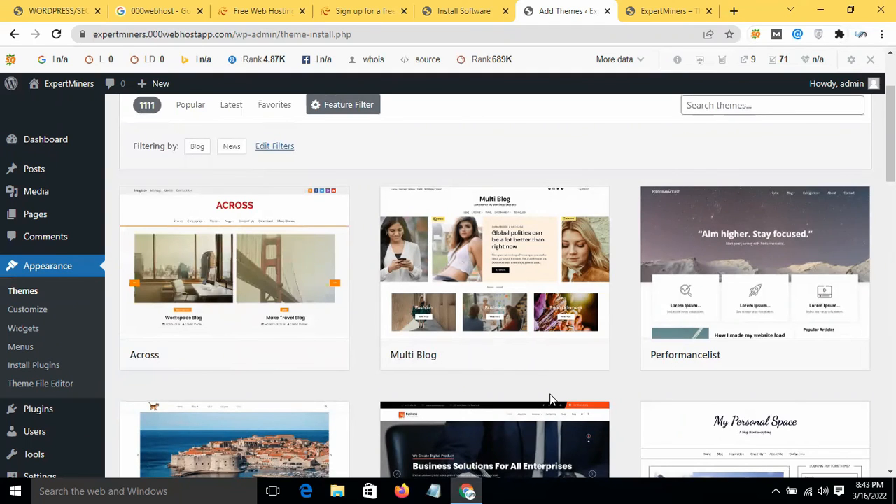
scroll(550, 399, down, 5)
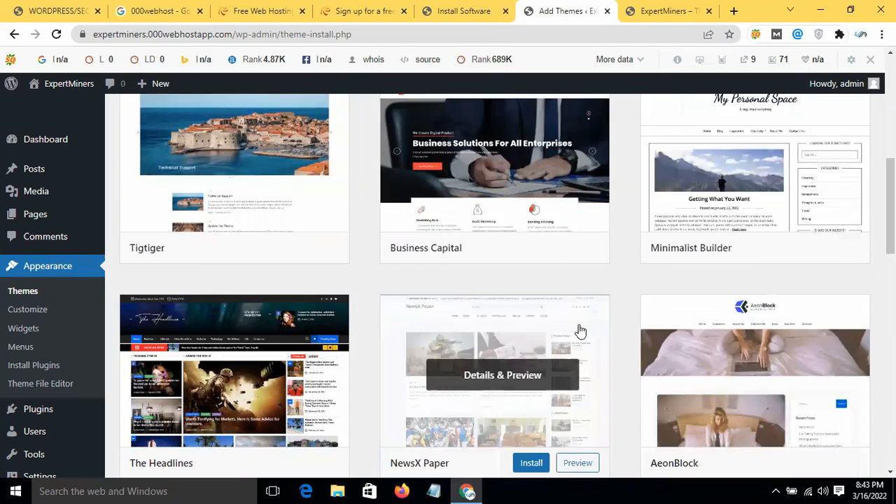
scroll(579, 330, down, 4)
scroll(510, 310, up, 3)
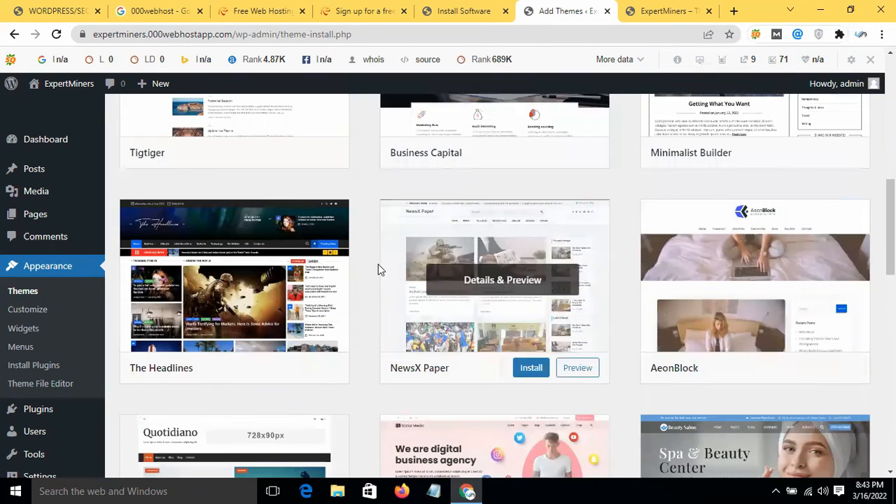
click(529, 371)
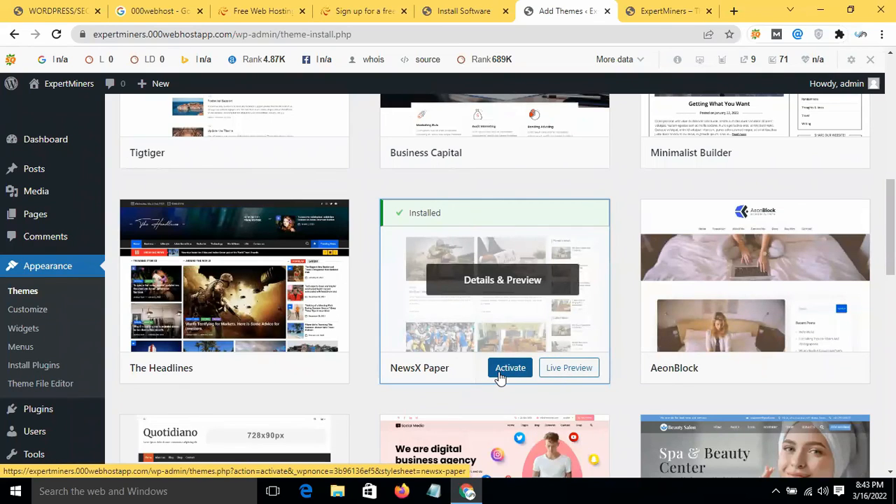
click(500, 377)
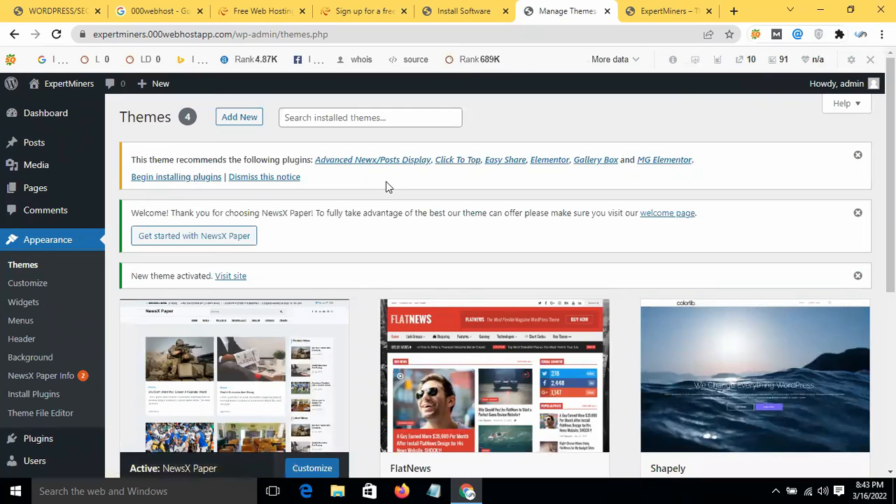
click(166, 178)
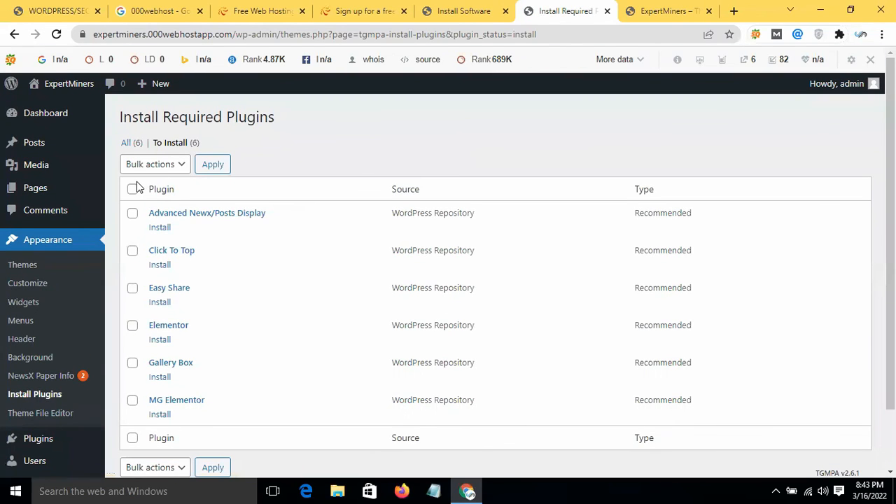
Step: Select all six recommended plugins and bulk-install them
click(131, 190)
click(172, 167)
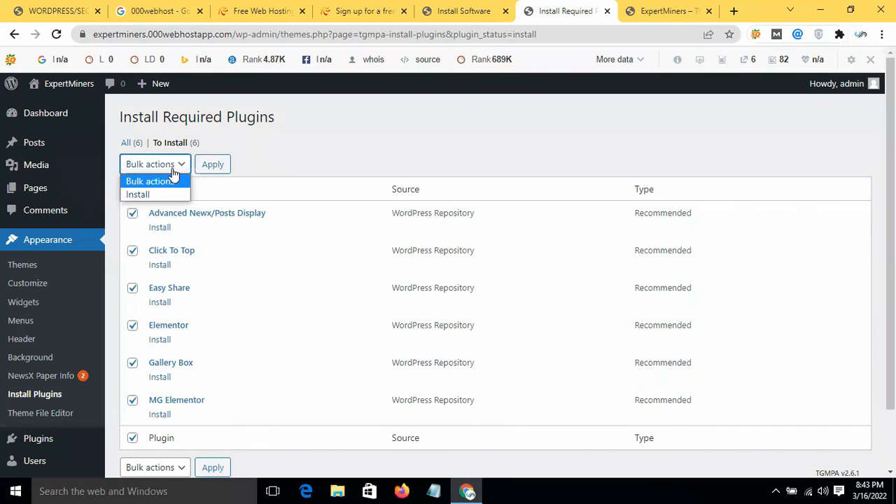
click(150, 195)
click(223, 169)
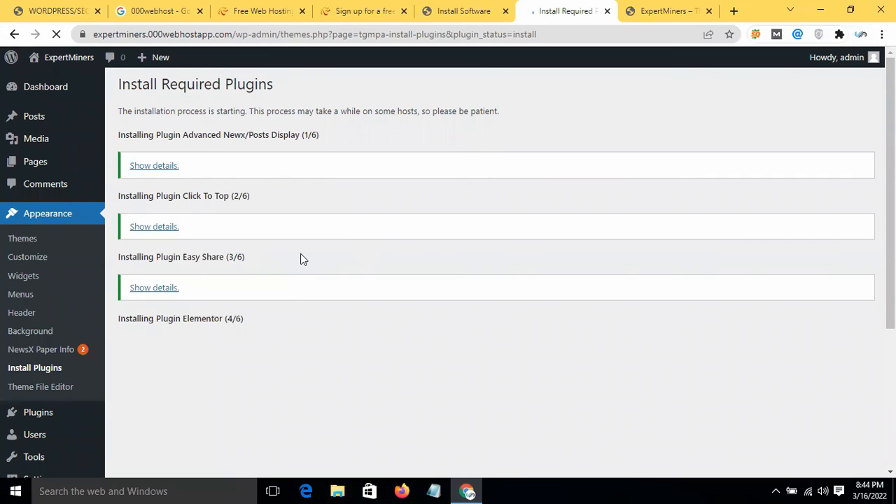
Step: Review the install results and return to the Required Plugins Installer
scroll(273, 358, down, 2)
scroll(274, 364, up, 2)
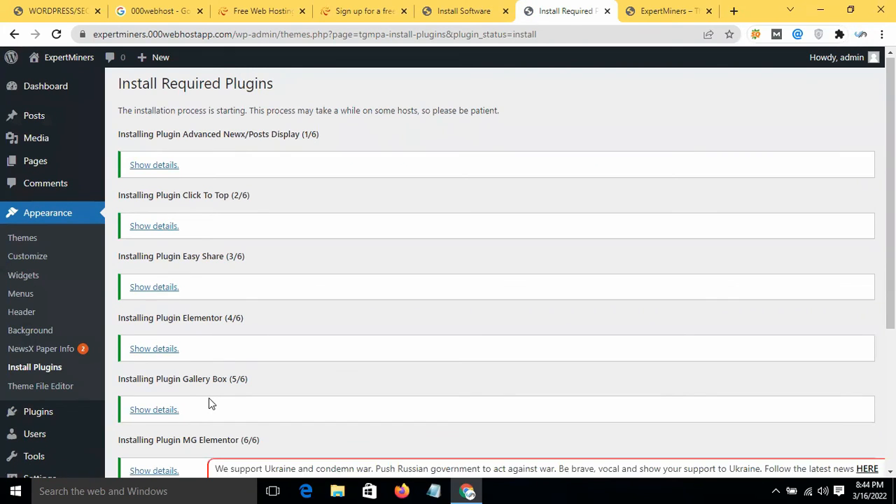
scroll(209, 404, down, 2)
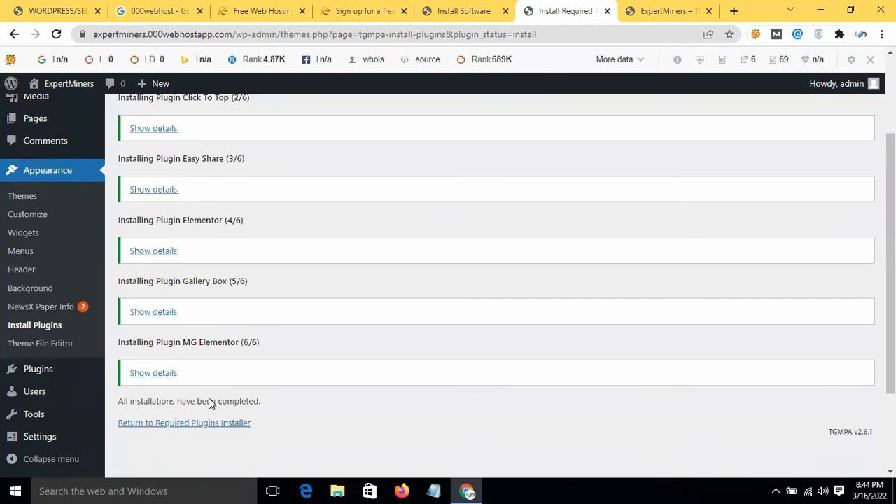
scroll(408, 335, up, 2)
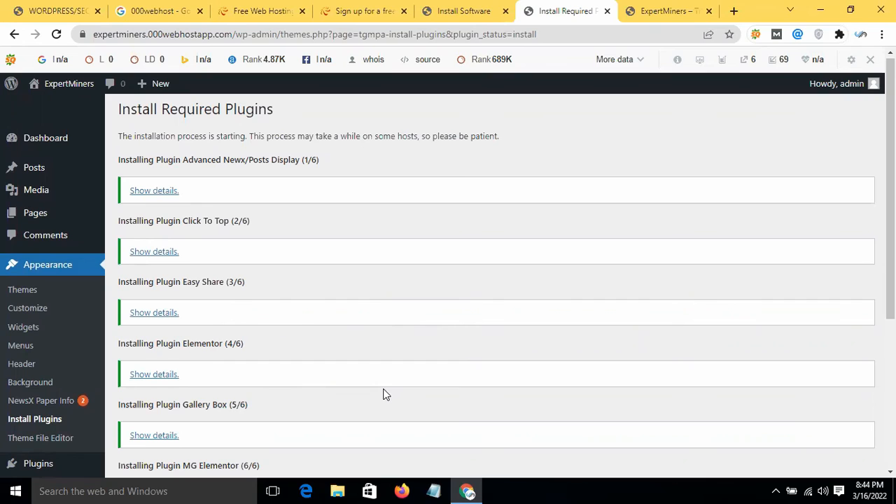
scroll(385, 394, down, 2)
scroll(386, 393, up, 2)
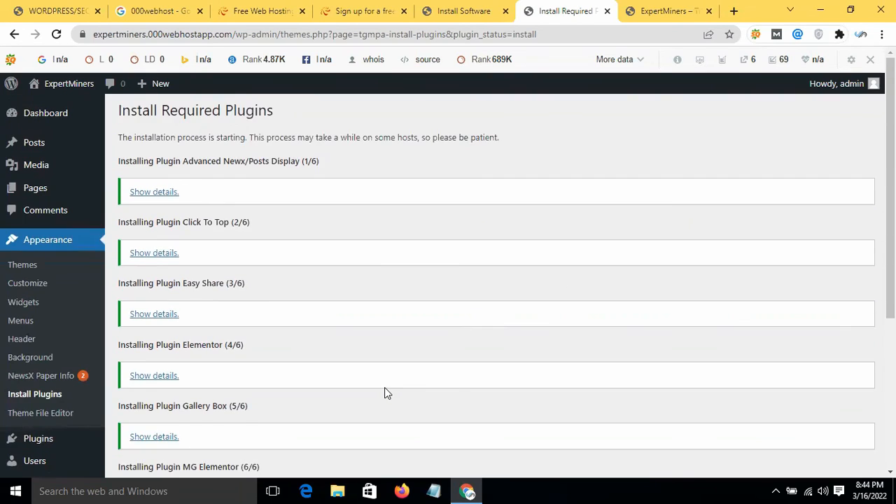
scroll(385, 394, down, 3)
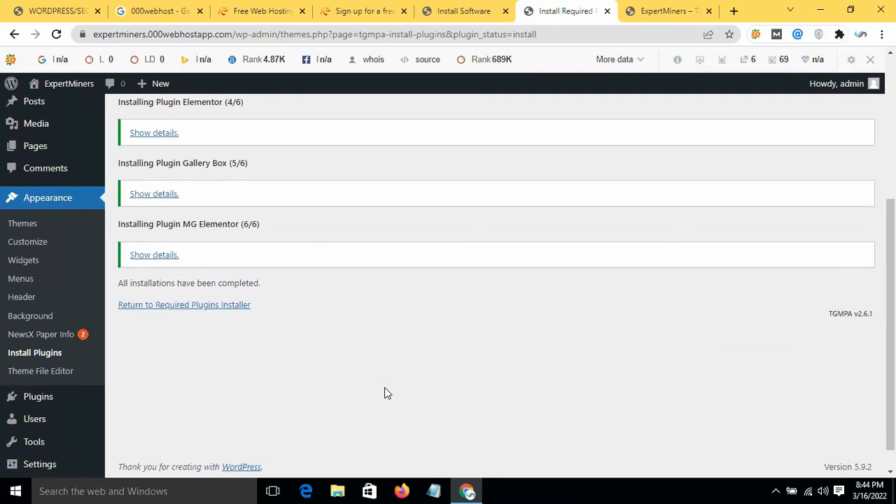
scroll(384, 388, up, 3)
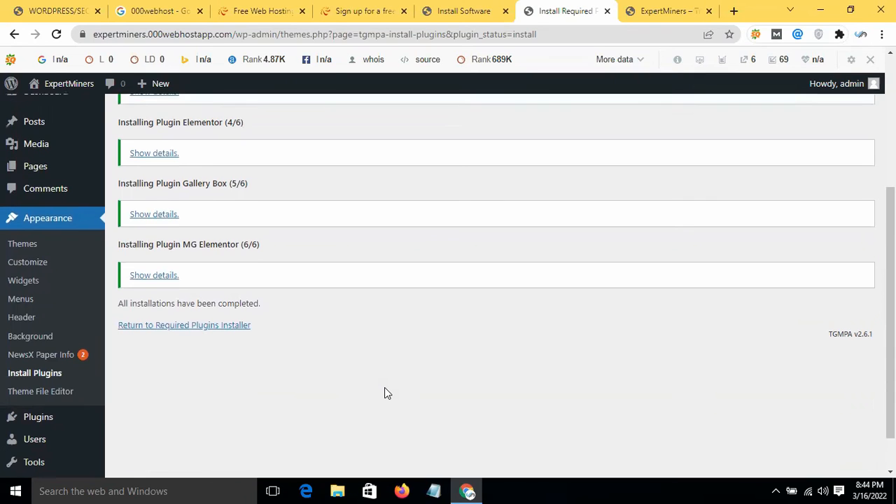
scroll(323, 302, down, 3)
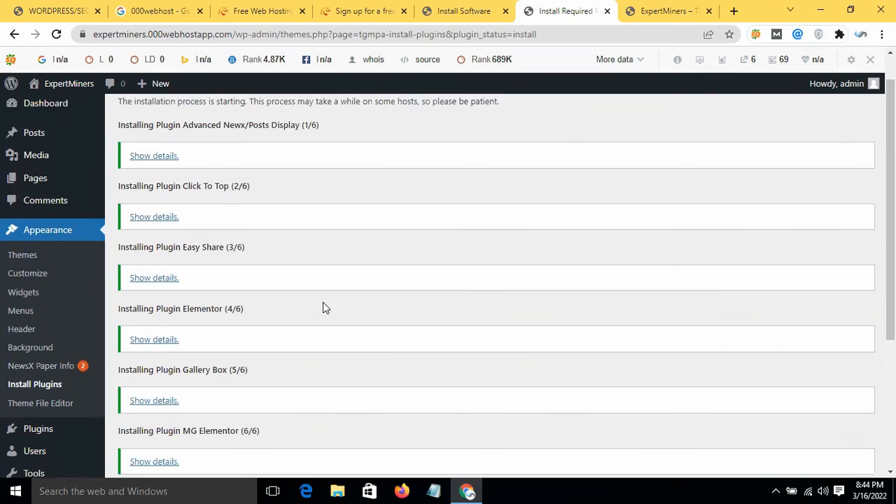
click(192, 304)
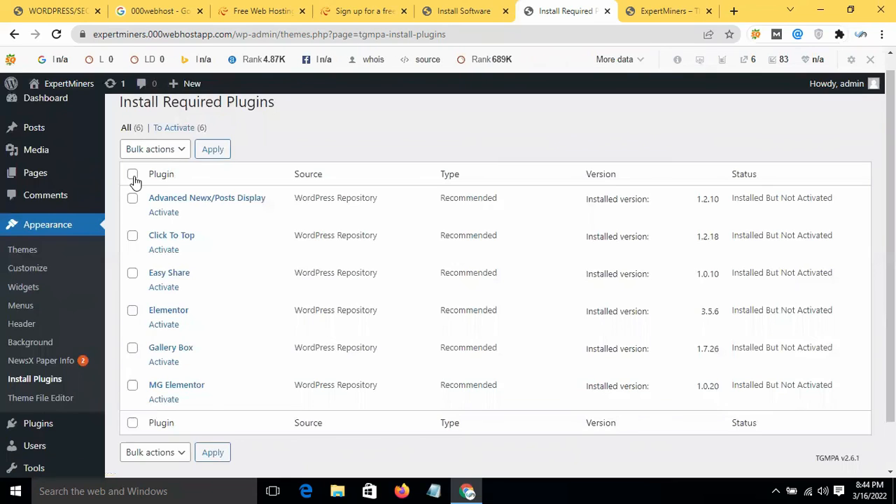
Step: Select all six plugins and bulk-activate them, leaving the required-plugins list empty
click(133, 175)
click(175, 155)
click(162, 179)
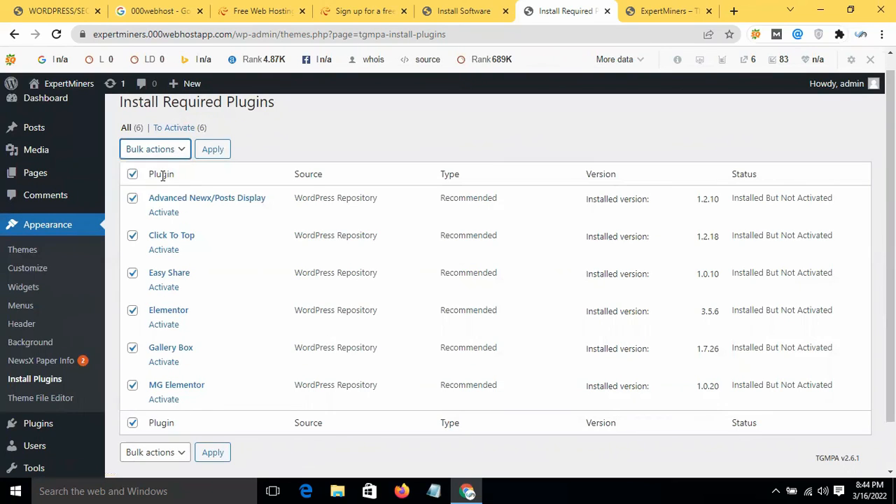
click(225, 149)
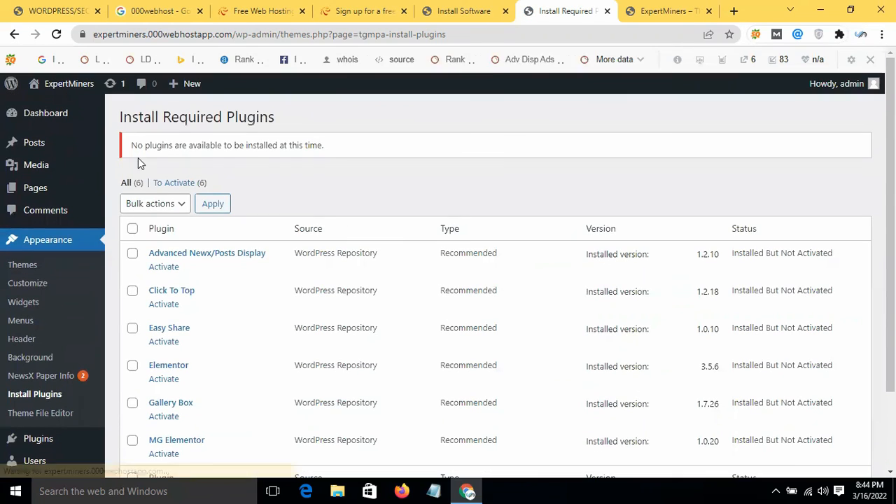
click(179, 205)
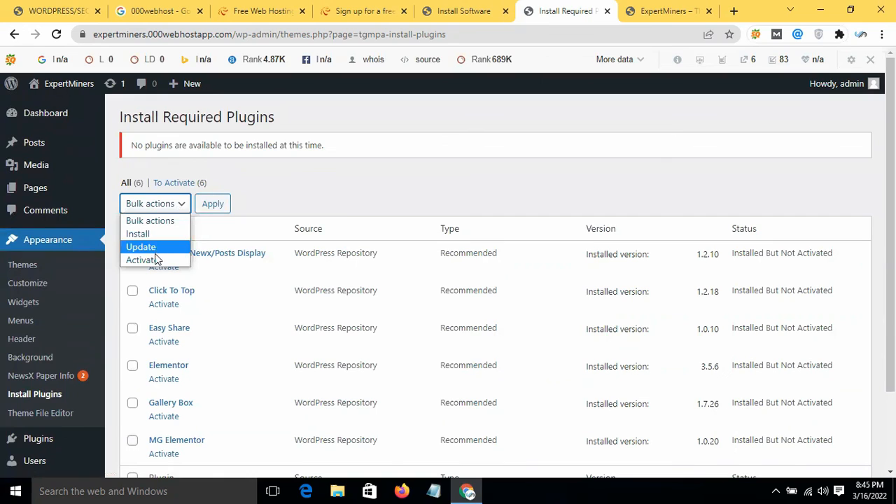
click(154, 259)
click(132, 229)
click(212, 210)
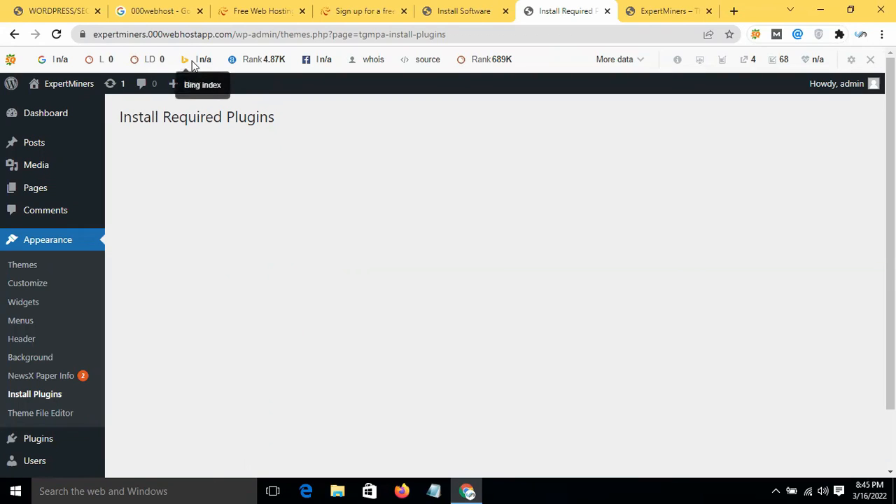
Step: Highlight the site's domain in the browser address bar
click(235, 33)
click(236, 34)
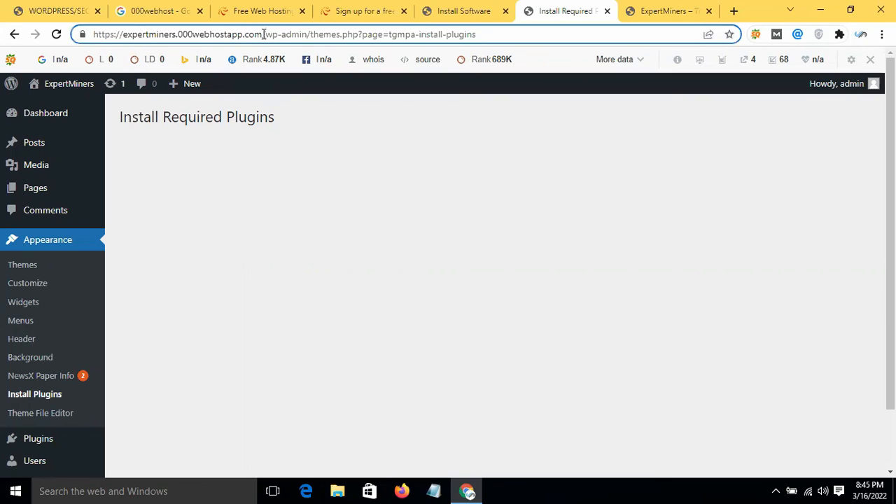
click(264, 33)
drag(263, 34, 90, 36)
key(ctrl+c)
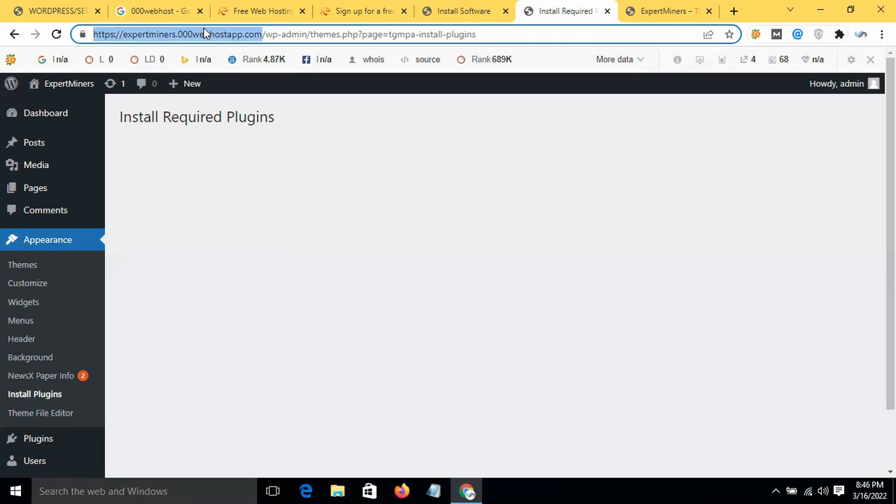
click(734, 12)
Step: Load the site's dashboard by pasting its address and appending wp-admin
click(250, 38)
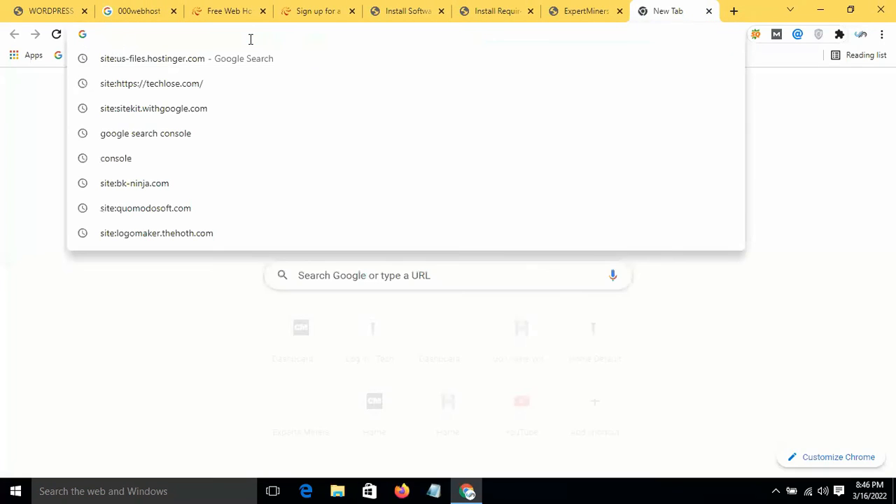
key(ctrl+v)
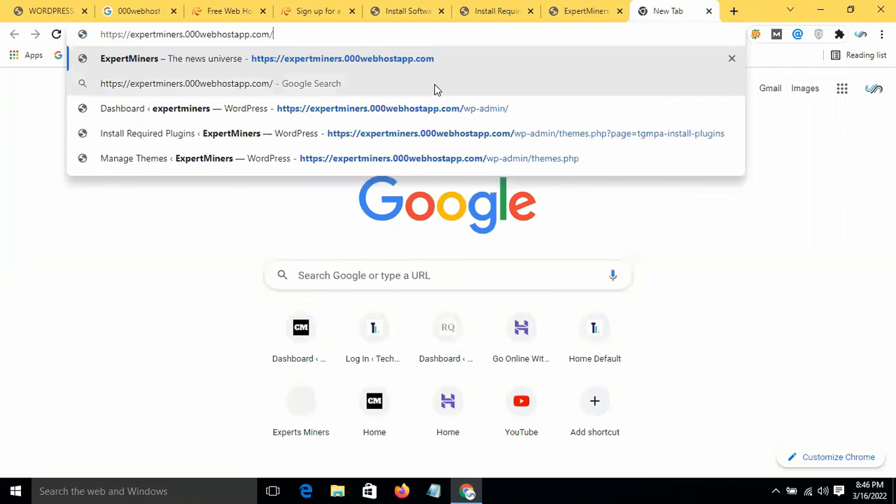
text(wp-)
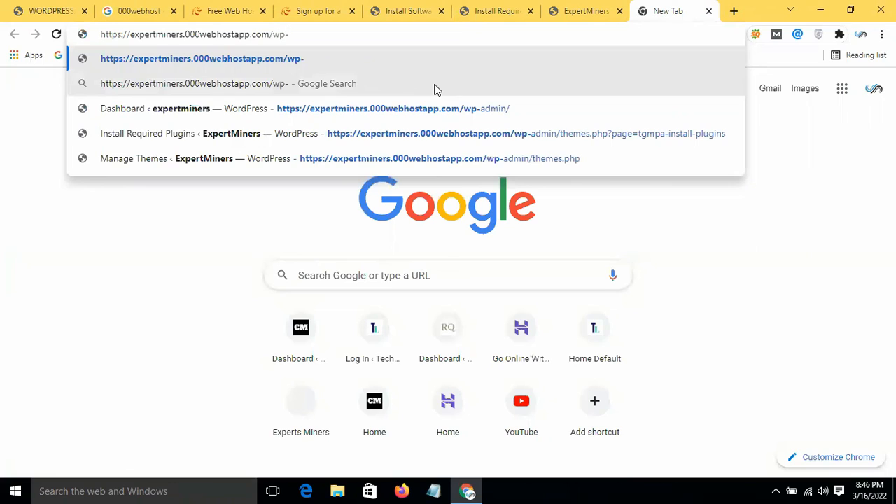
text(admin)
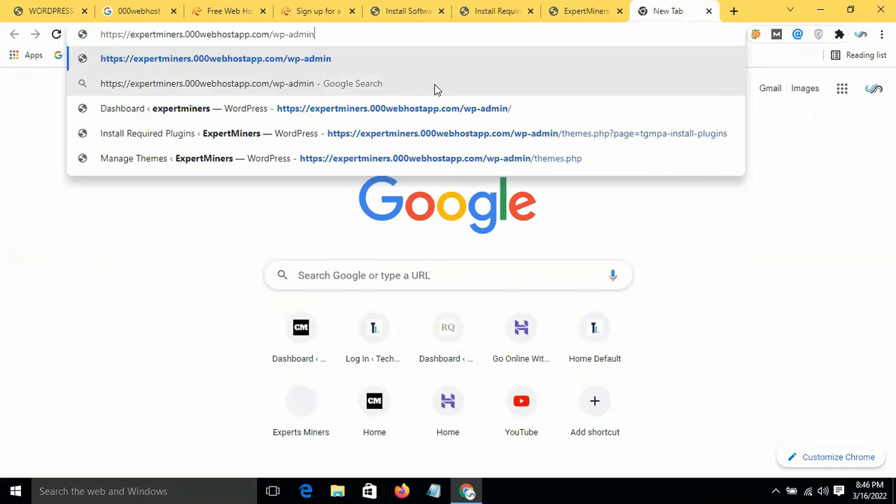
key(Return)
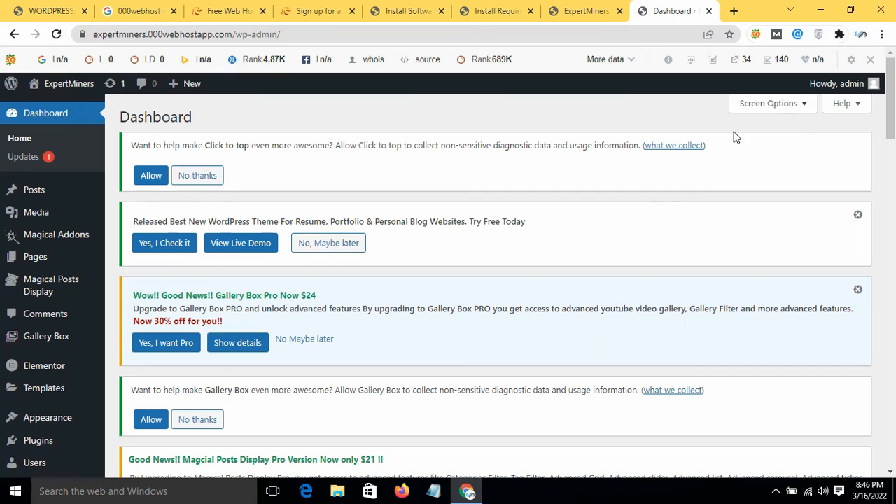
Step: Hide the Welcome and WordPress Events and News panels via Screen Options
scroll(686, 205, down, 10)
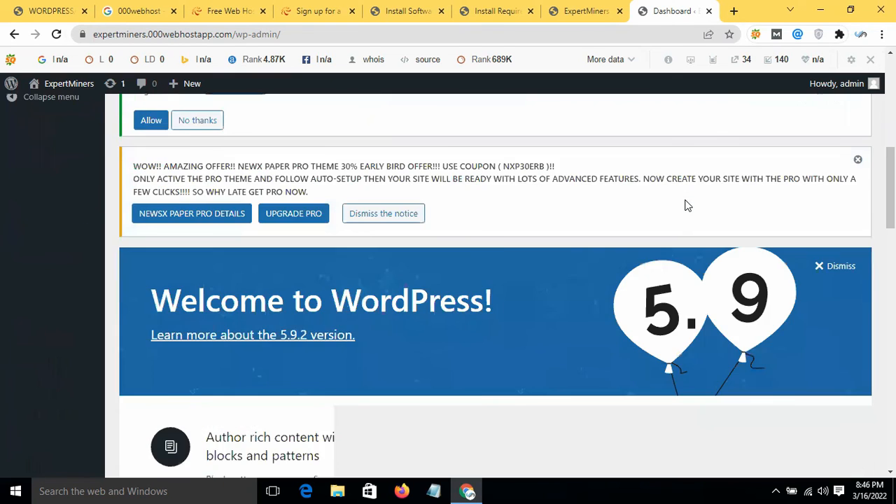
scroll(686, 205, up, 10)
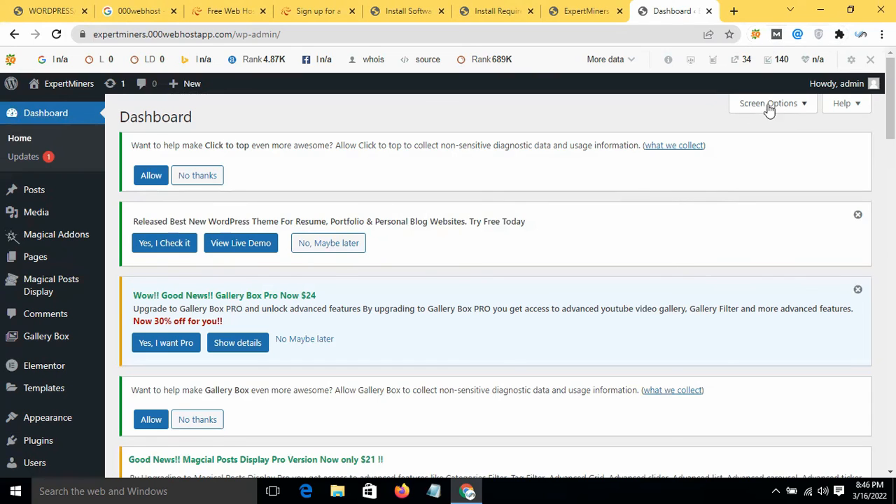
click(795, 105)
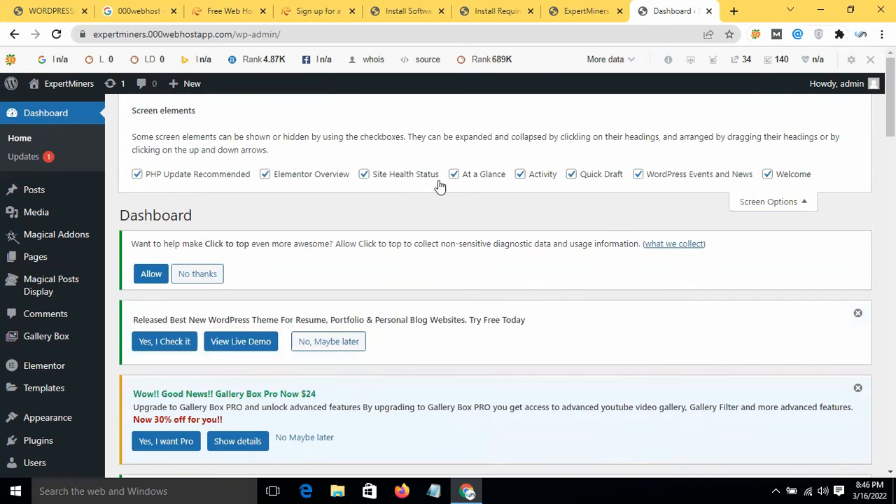
click(768, 177)
click(639, 175)
Step: Dismiss the NEWSX Paper Pro offer notice on the dashboard
scroll(834, 250, down, 15)
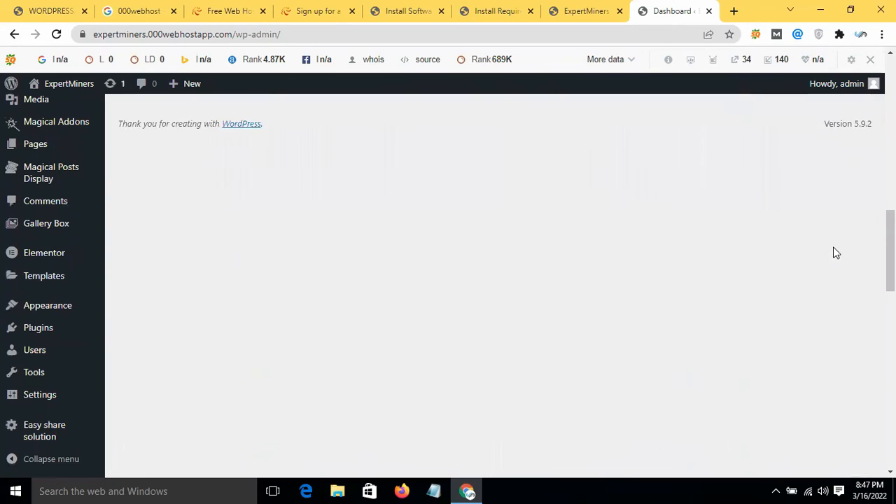
scroll(745, 278, up, 3)
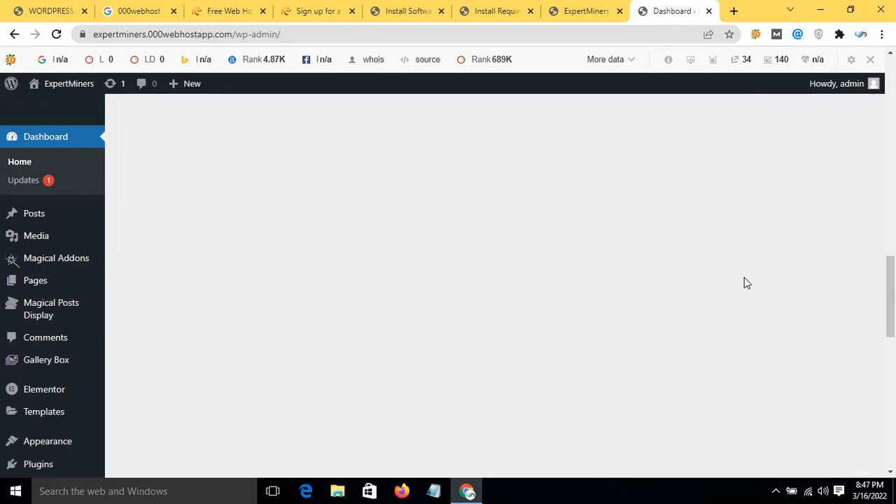
scroll(530, 235, up, 4)
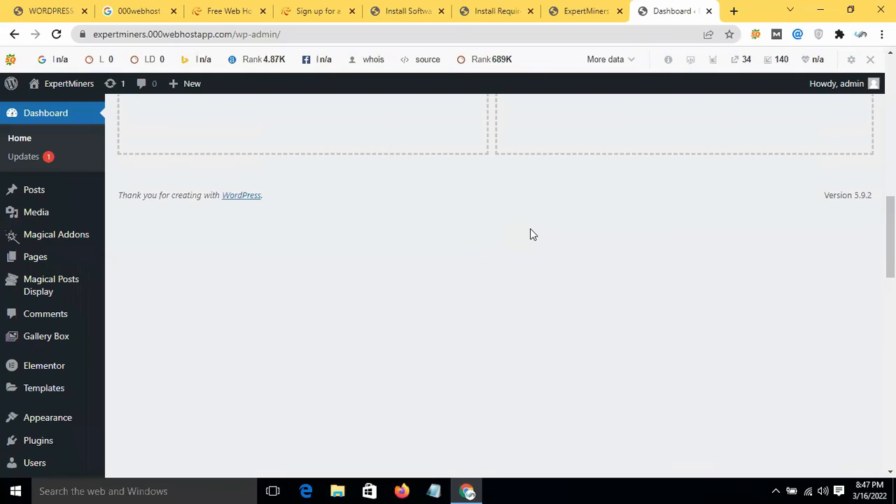
scroll(530, 235, up, 4)
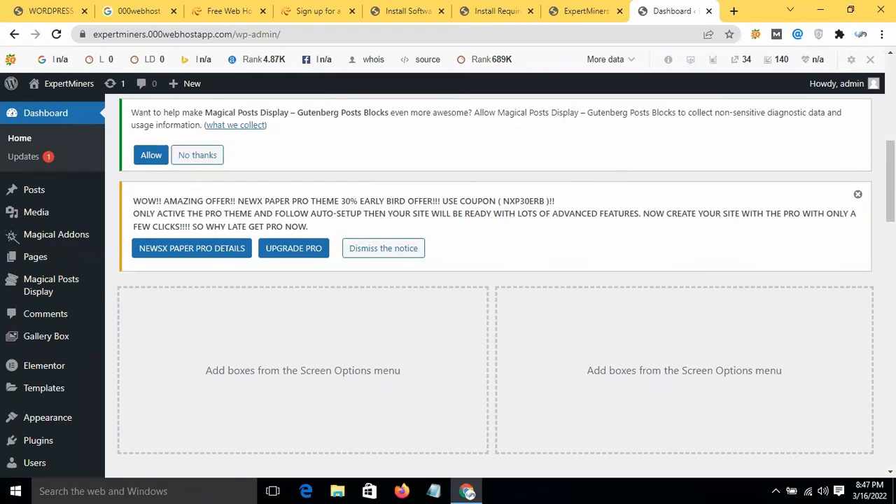
click(858, 195)
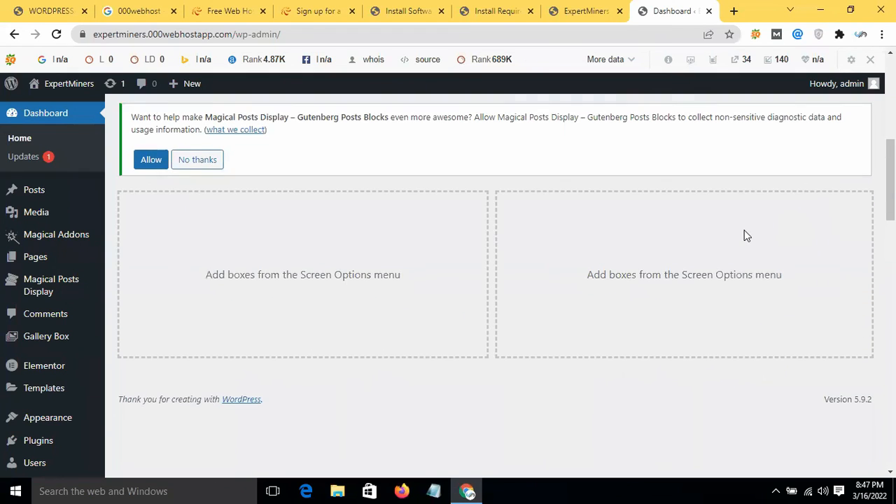
scroll(362, 261, up, 3)
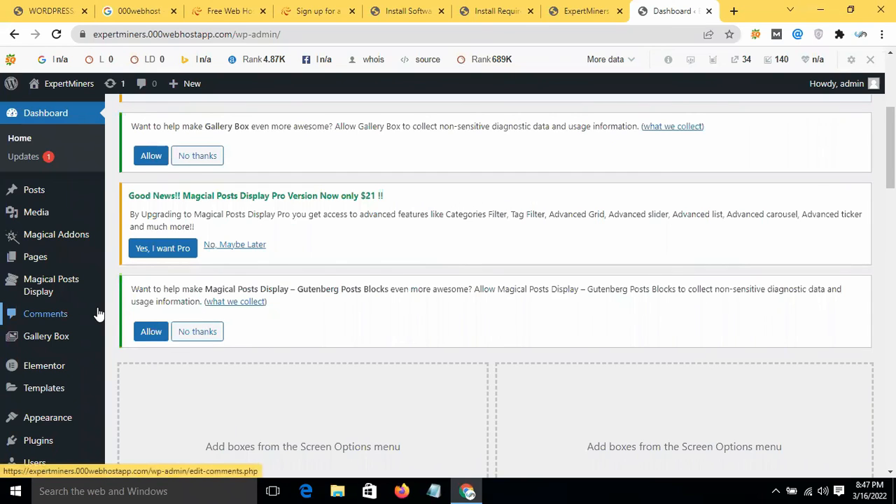
scroll(98, 315, down, 1)
mouse_move(8, 209)
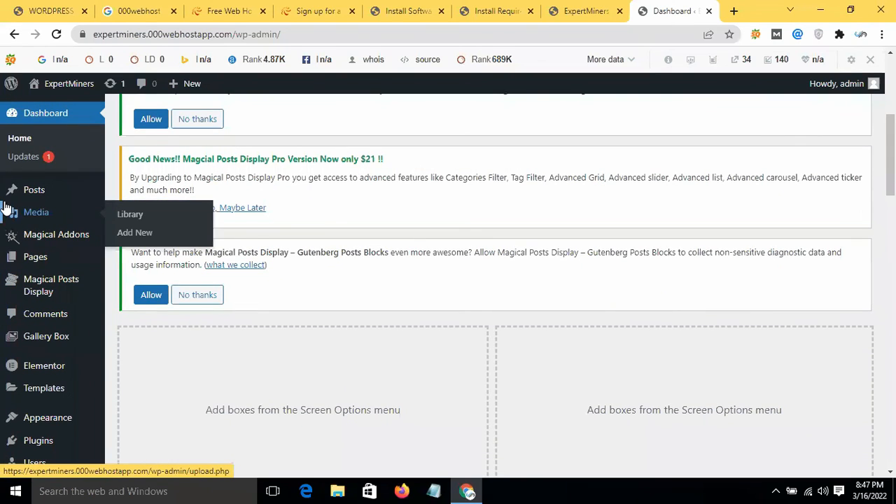
scroll(5, 208, up, 1)
scroll(146, 305, down, 1)
scroll(146, 304, up, 3)
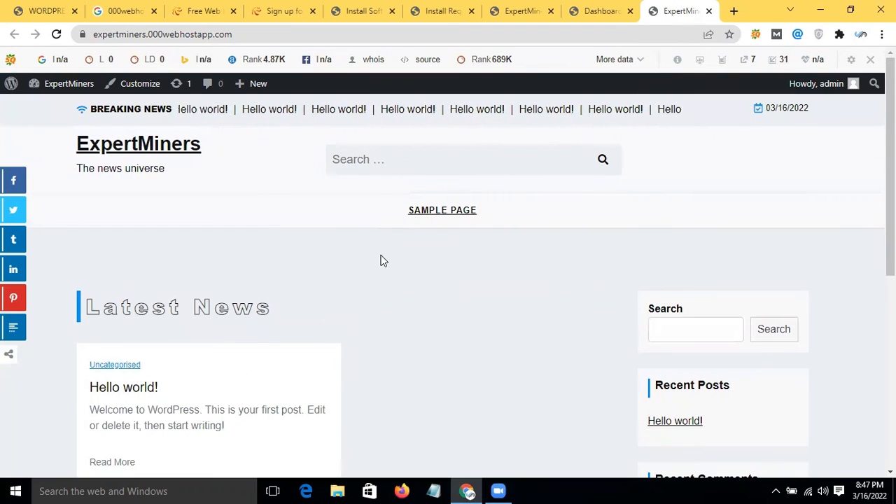
Step: Scroll through the live ExpertMiners homepage to review the 'Hello world!' post and sidebar widgets
scroll(376, 210, down, 1)
scroll(376, 210, down, 4)
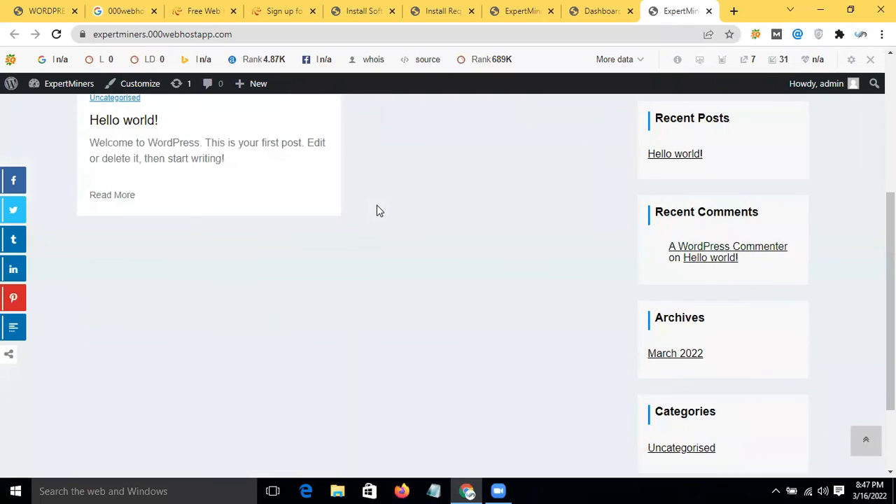
scroll(376, 208, up, 4)
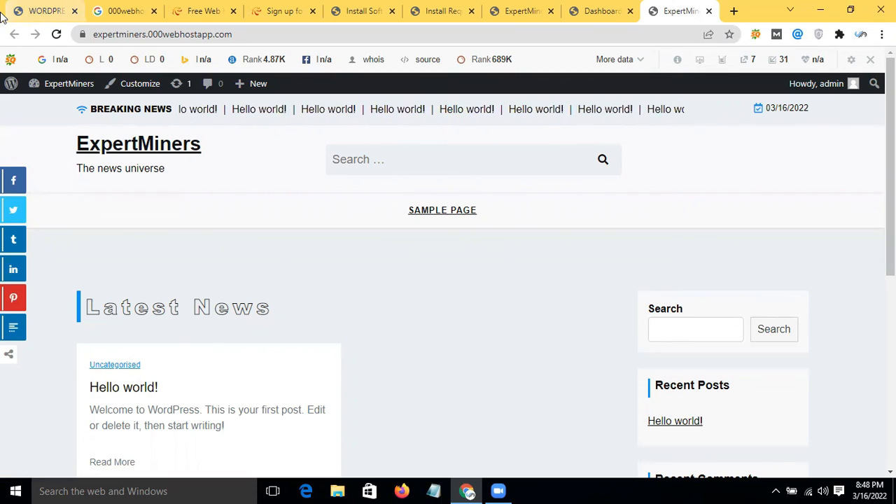
Step: Glance at the WORDPRESS/SEO course outline PDF, then return to the ExpertMiners dashboard
click(57, 8)
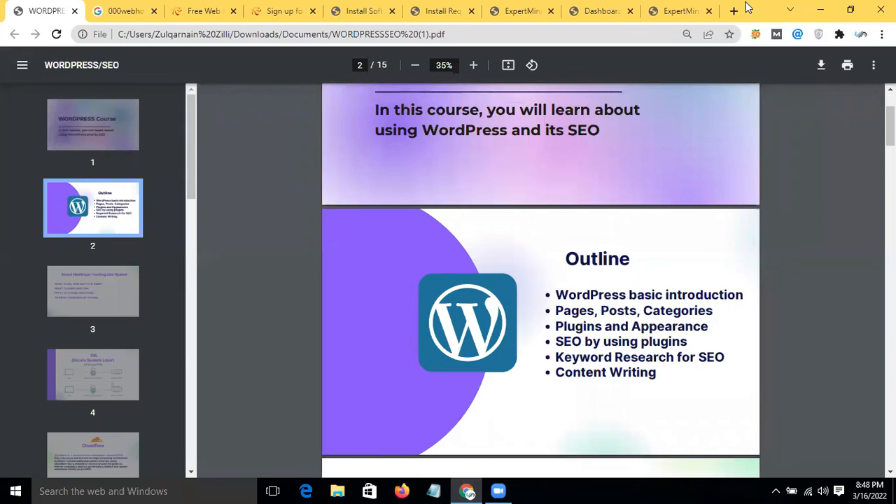
click(599, 11)
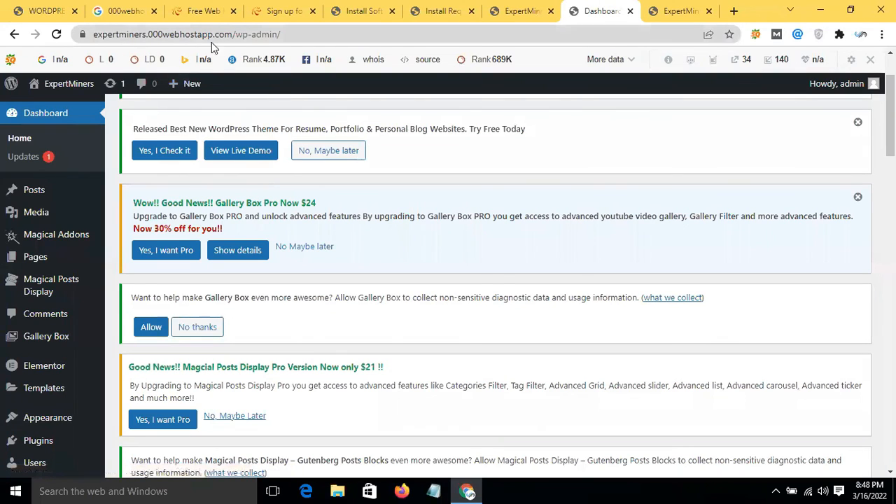
click(147, 39)
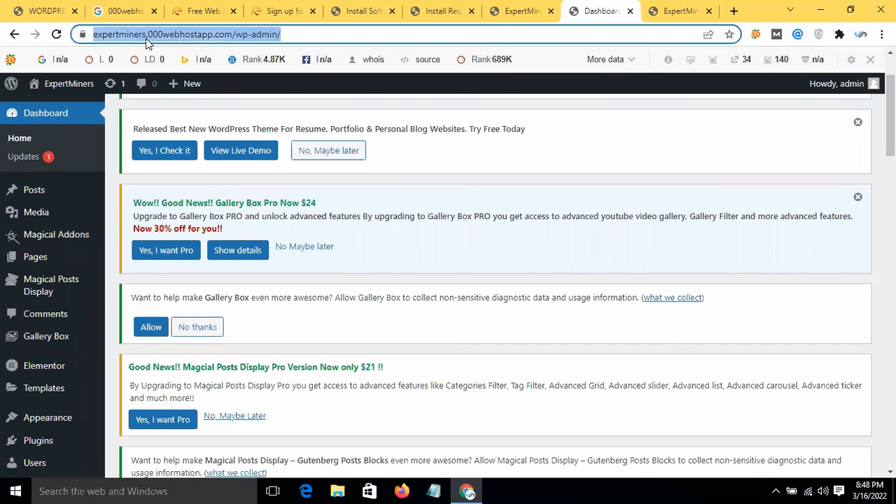
click(147, 38)
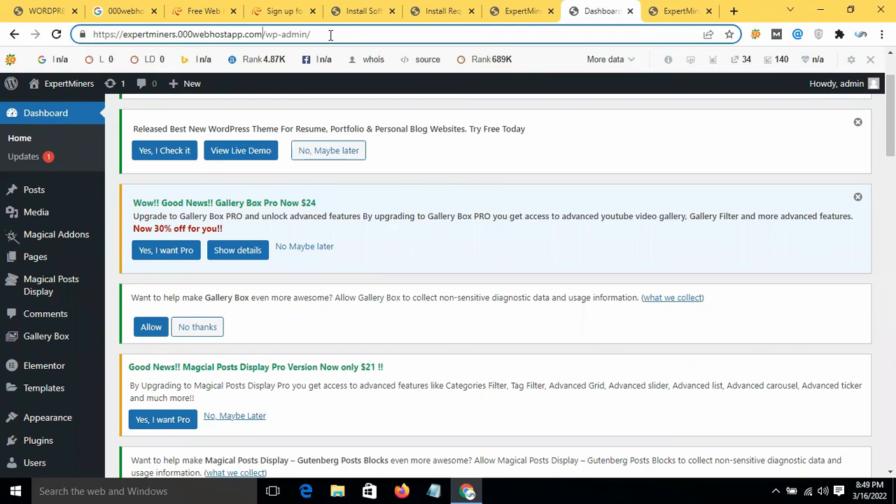
drag(331, 35, 267, 35)
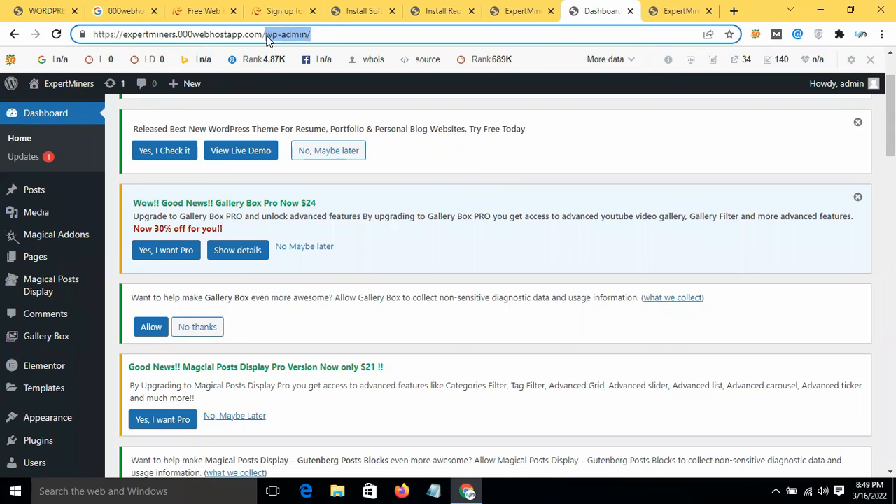
click(337, 35)
key(Return)
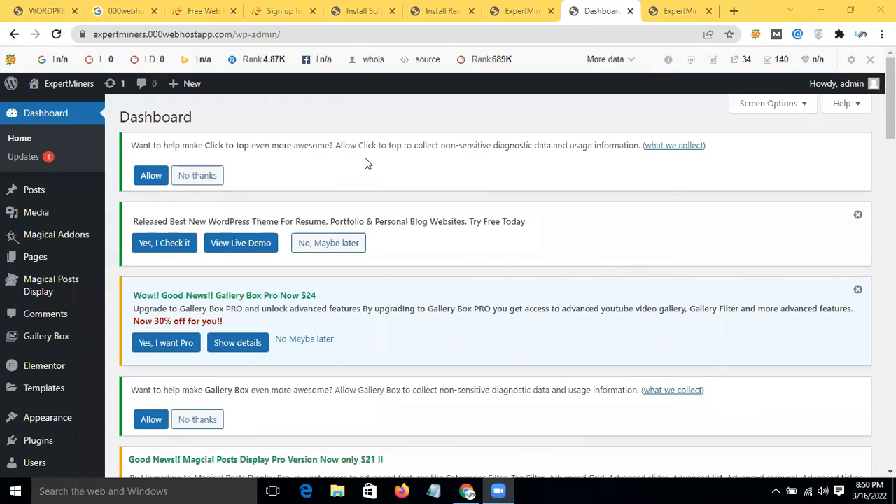